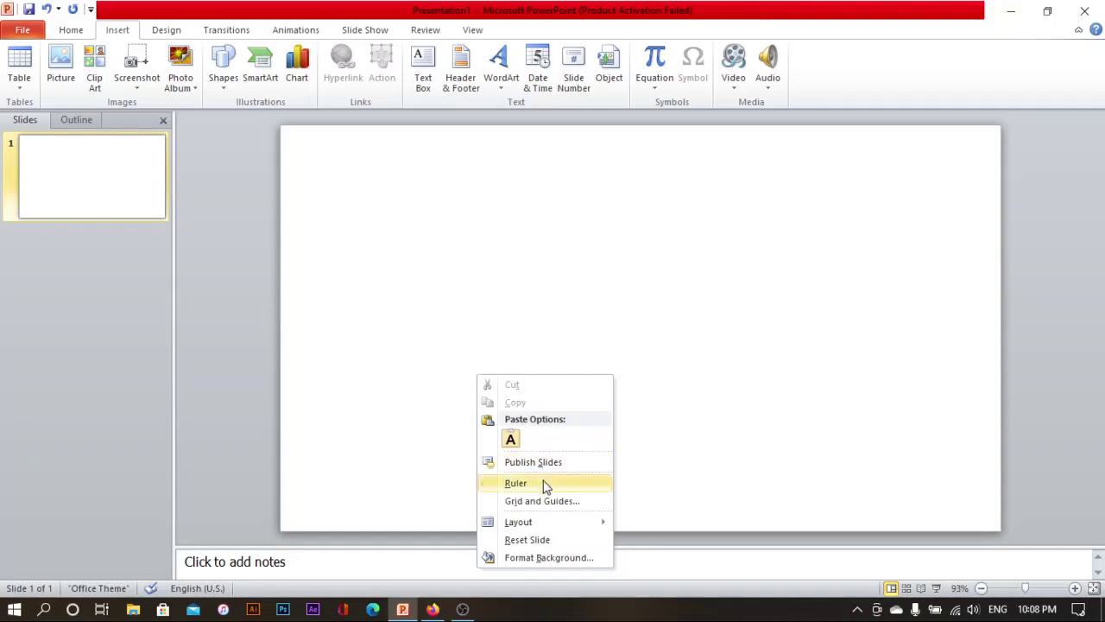
Turn on the grid, drawing guides and smart guides in Grid and Guides.
{"action": "left_click", "coordinate": [552, 499]}
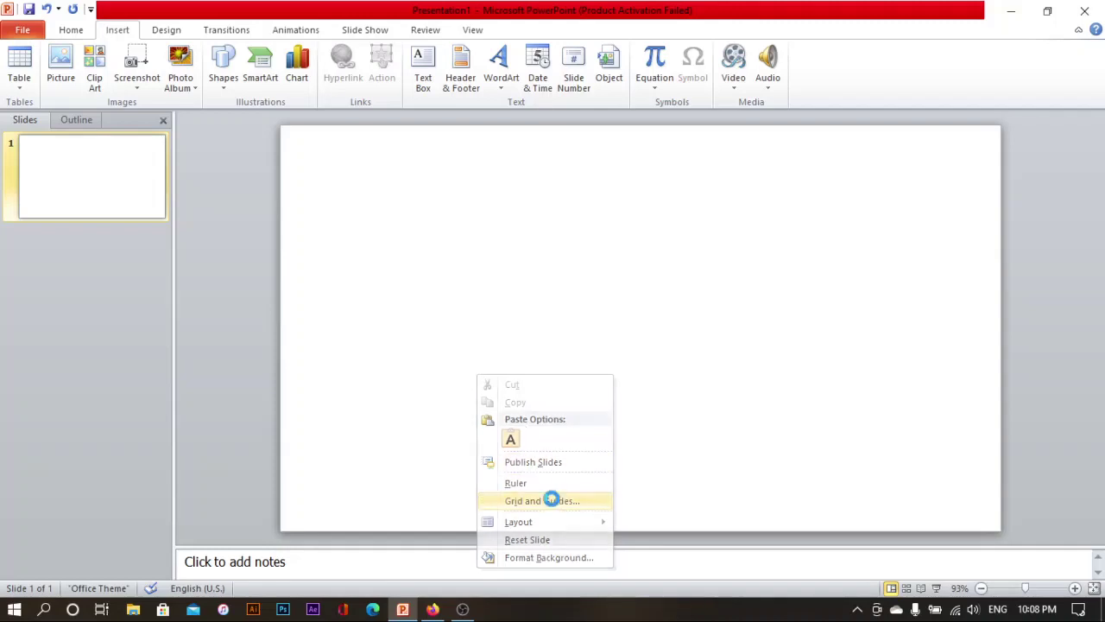
{"action": "left_click", "coordinate": [463, 314]}
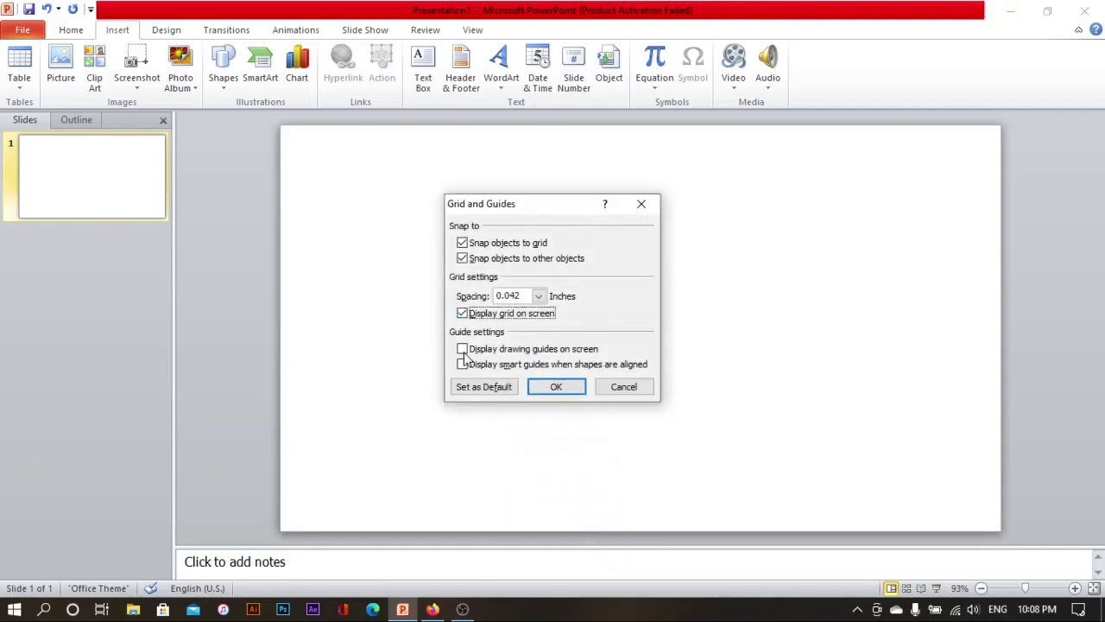
{"action": "left_click", "coordinate": [464, 349]}
{"action": "left_click", "coordinate": [464, 365]}
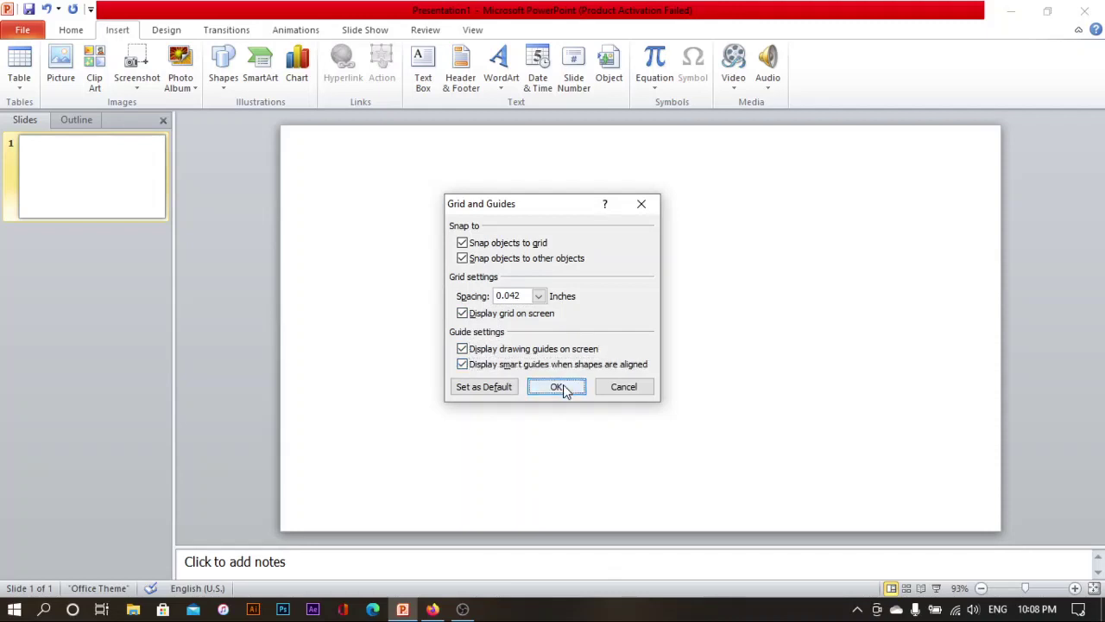
{"action": "left_click", "coordinate": [562, 388]}
Show the rulers along the slide's edges.
{"action": "right_click", "coordinate": [563, 391]}
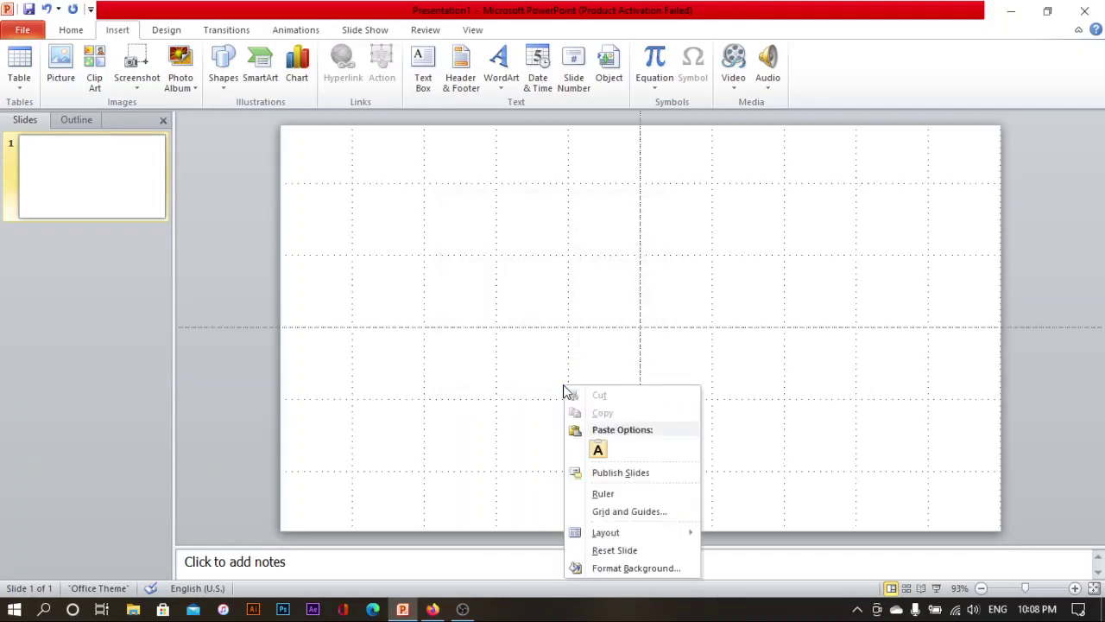
{"action": "left_click", "coordinate": [618, 496]}
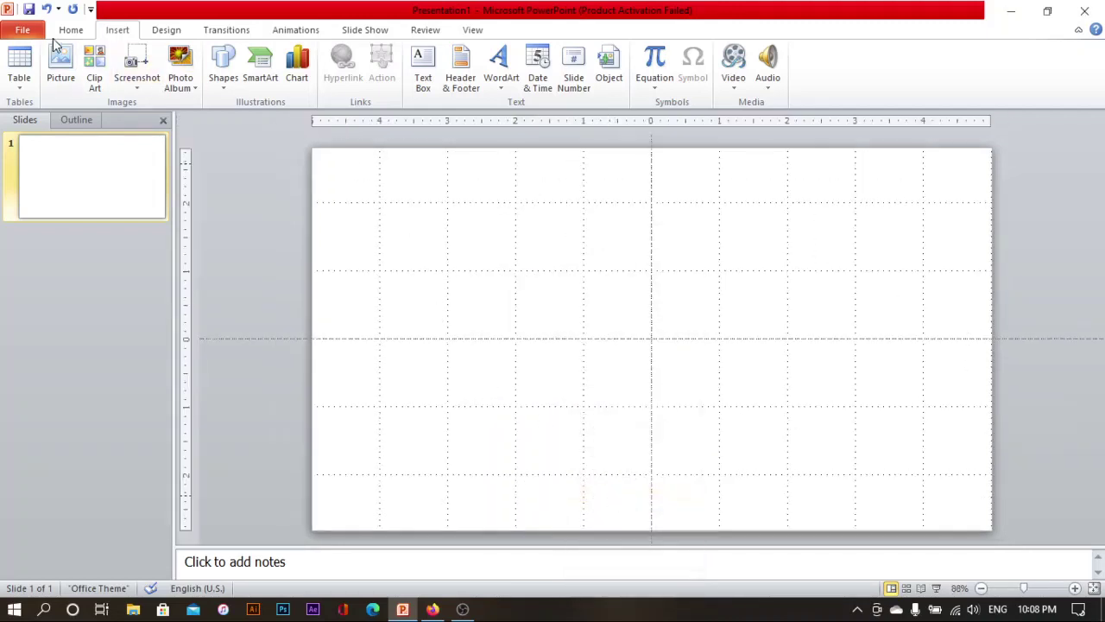
{"action": "left_click", "coordinate": [60, 34]}
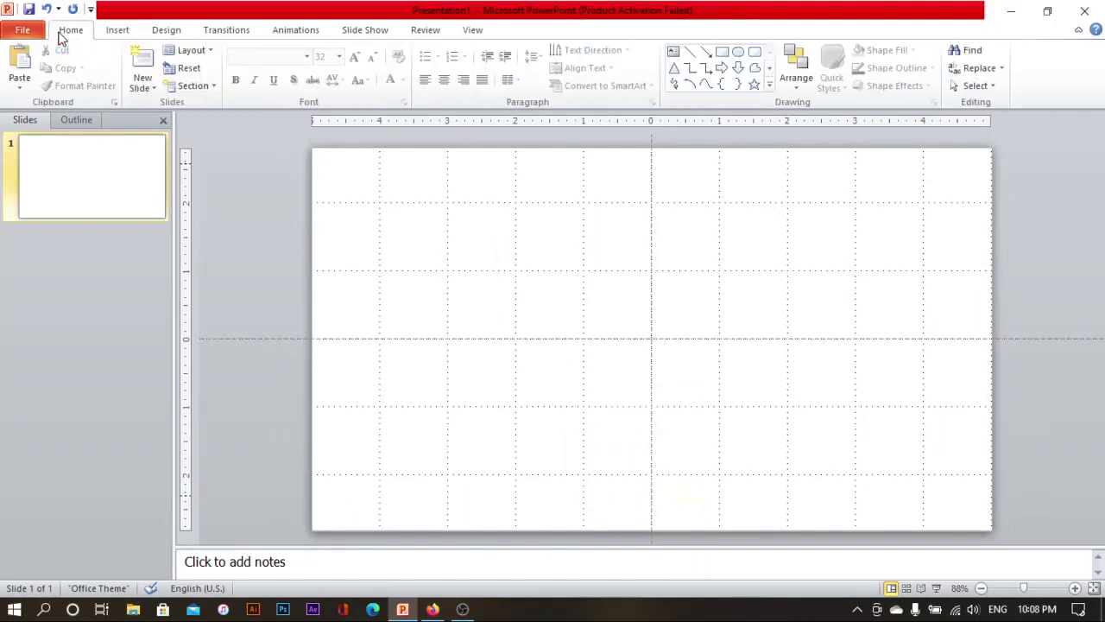
Draw a rectangle from the slide's top-left corner to the bottom edge at the centre guide.
{"action": "left_click", "coordinate": [123, 28]}
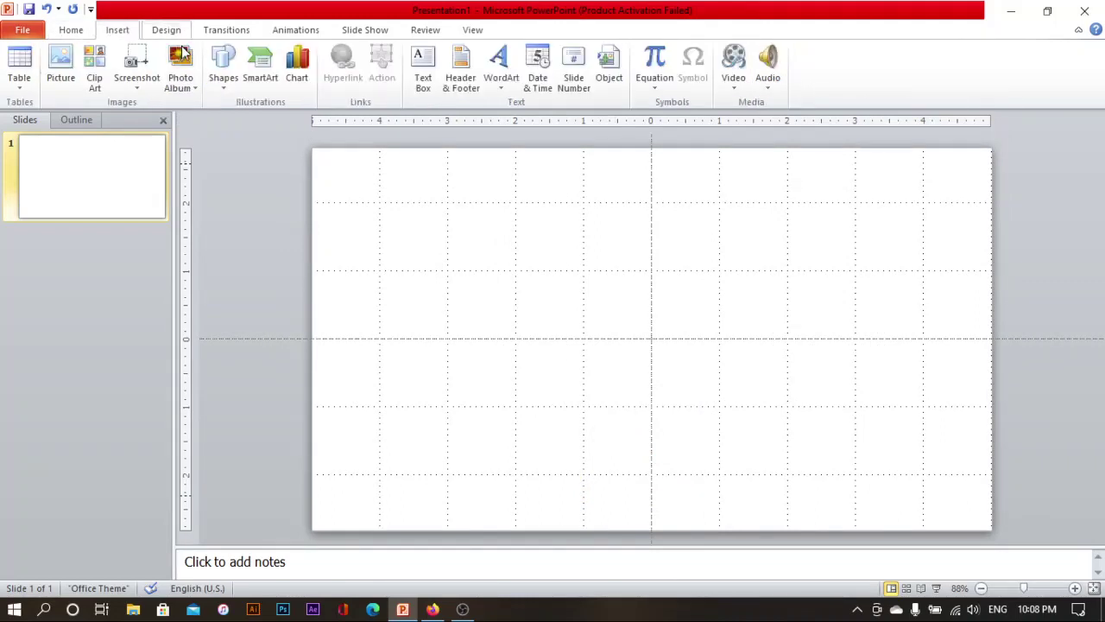
{"action": "left_click", "coordinate": [222, 70]}
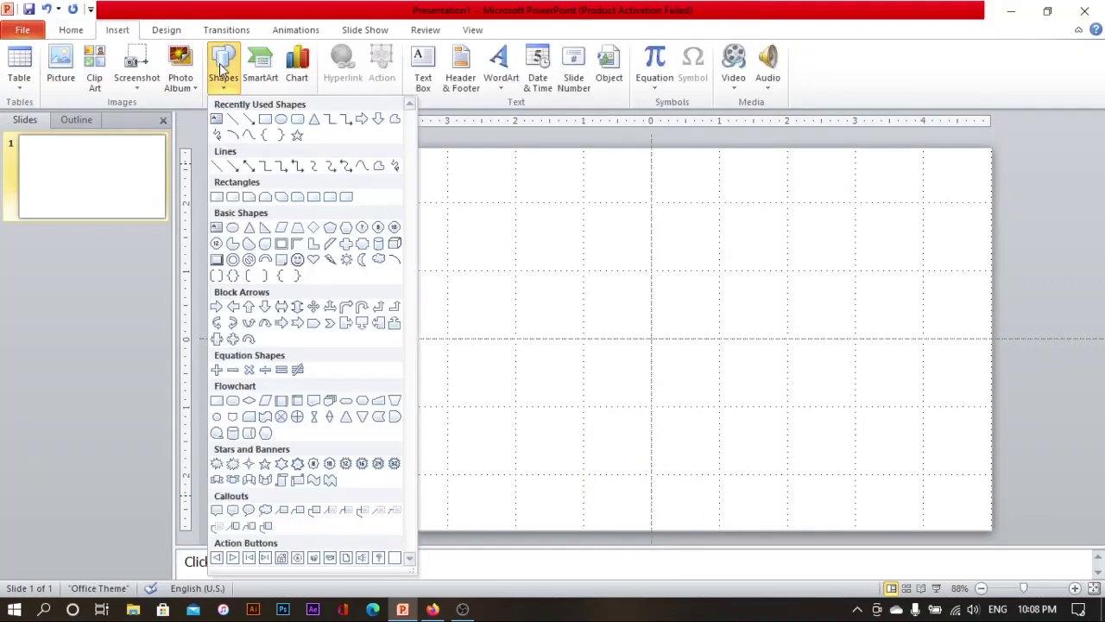
{"action": "left_click", "coordinate": [265, 119]}
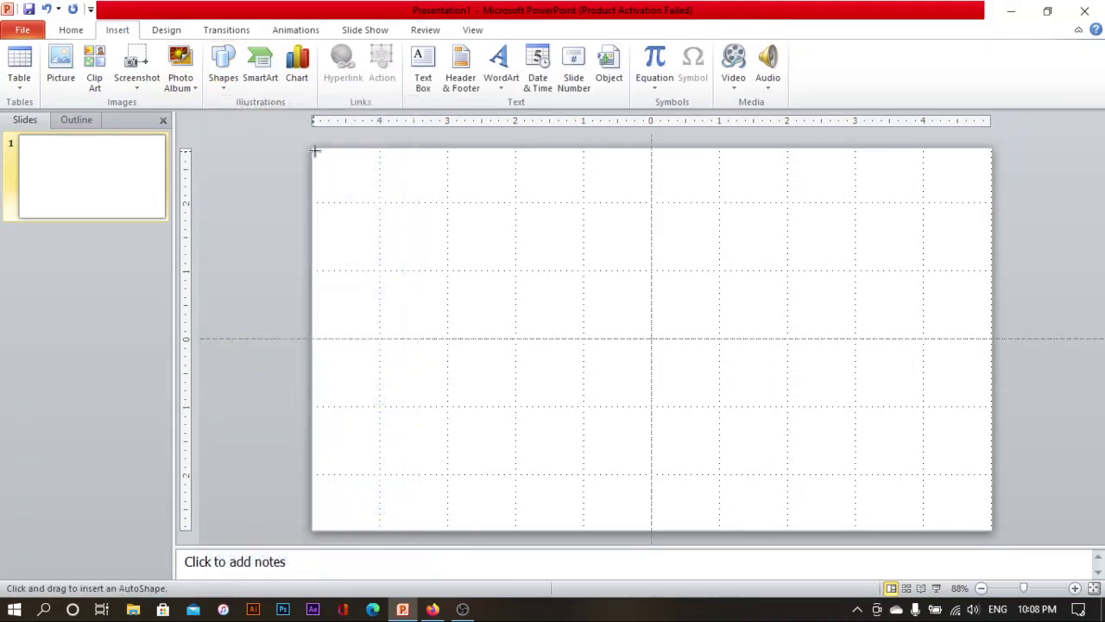
{"action": "left_click_drag", "start_coordinate": [313, 149], "coordinate": [608, 394]}
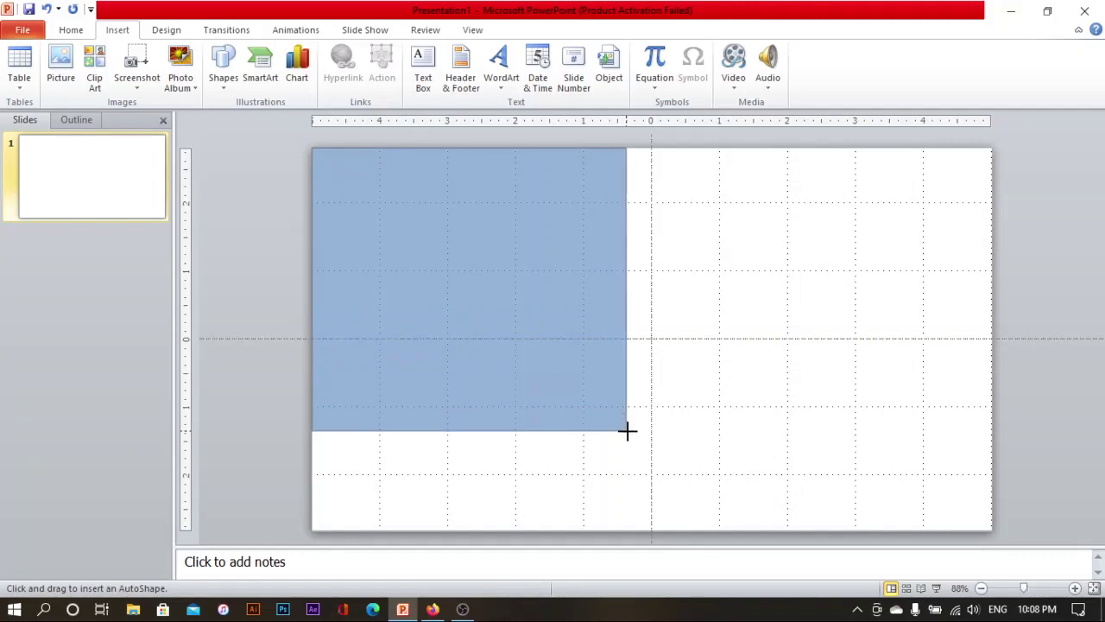
{"action": "mouse_move", "coordinate": [608, 394]}
{"action": "left_mouse_down"}
{"action": "mouse_move", "coordinate": [643, 578]}
{"action": "mouse_move", "coordinate": [647, 529]}
{"action": "left_mouse_up"}
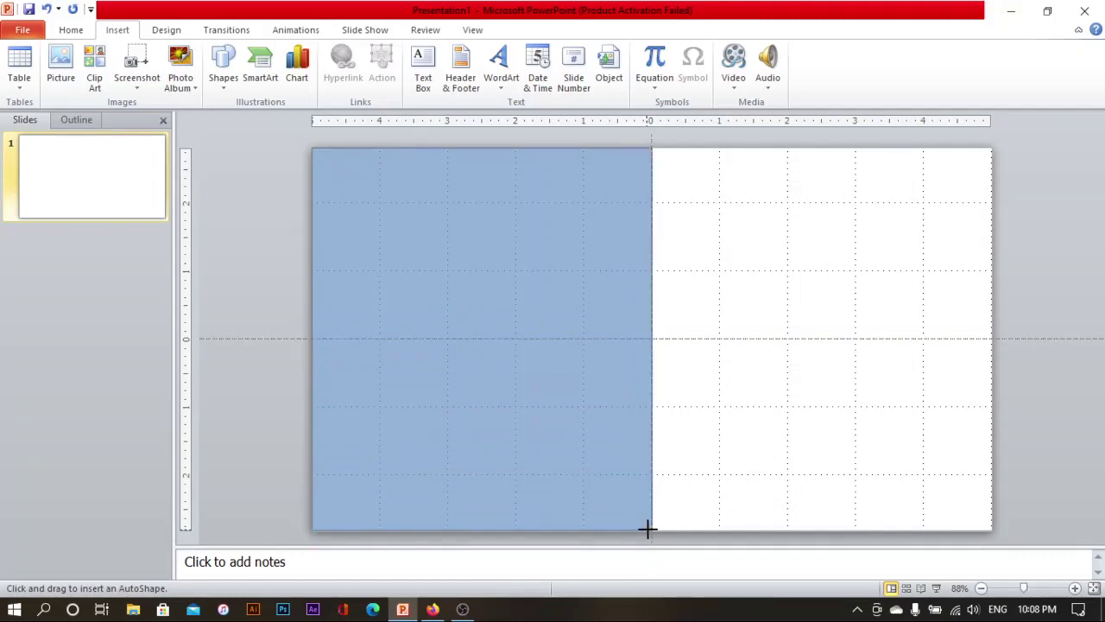
{"action": "left_click_drag", "start_coordinate": [646, 529], "coordinate": [647, 531]}
Stretch the rectangle's bottom edge flush with the slide's bottom edge.
{"action": "left_click", "coordinate": [721, 517]}
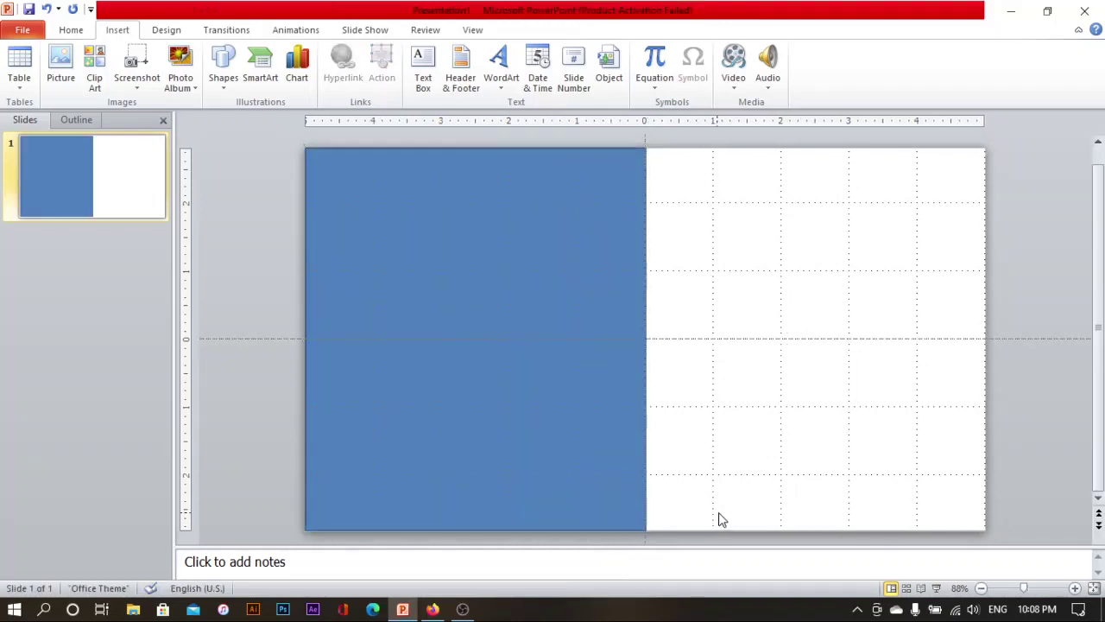
{"action": "left_click", "coordinate": [526, 503]}
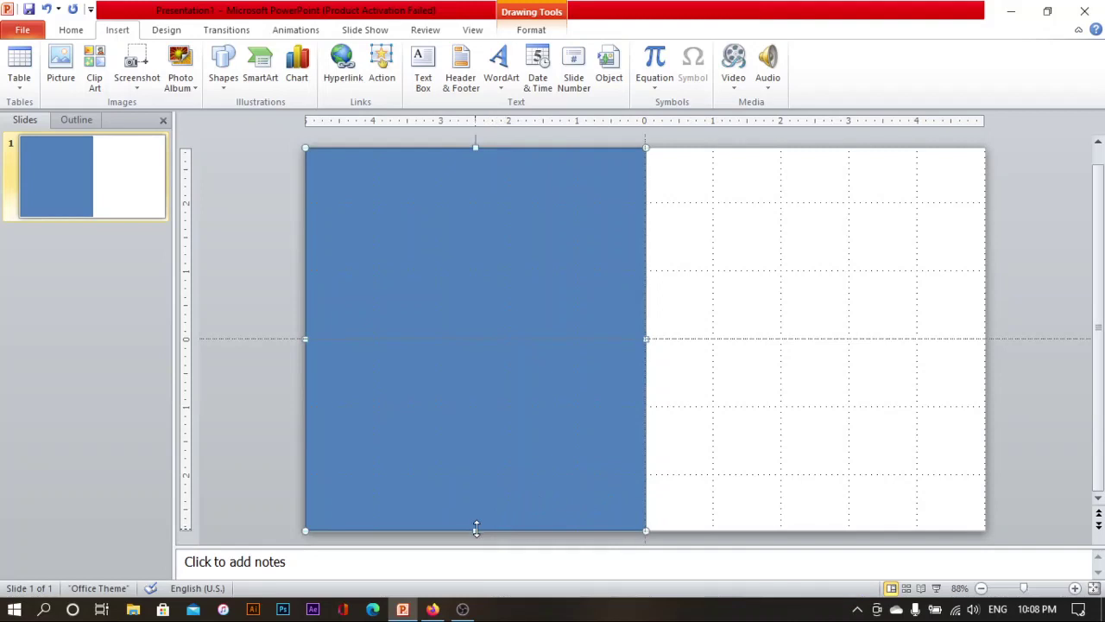
{"action": "left_click_drag", "start_coordinate": [477, 527], "coordinate": [477, 533]}
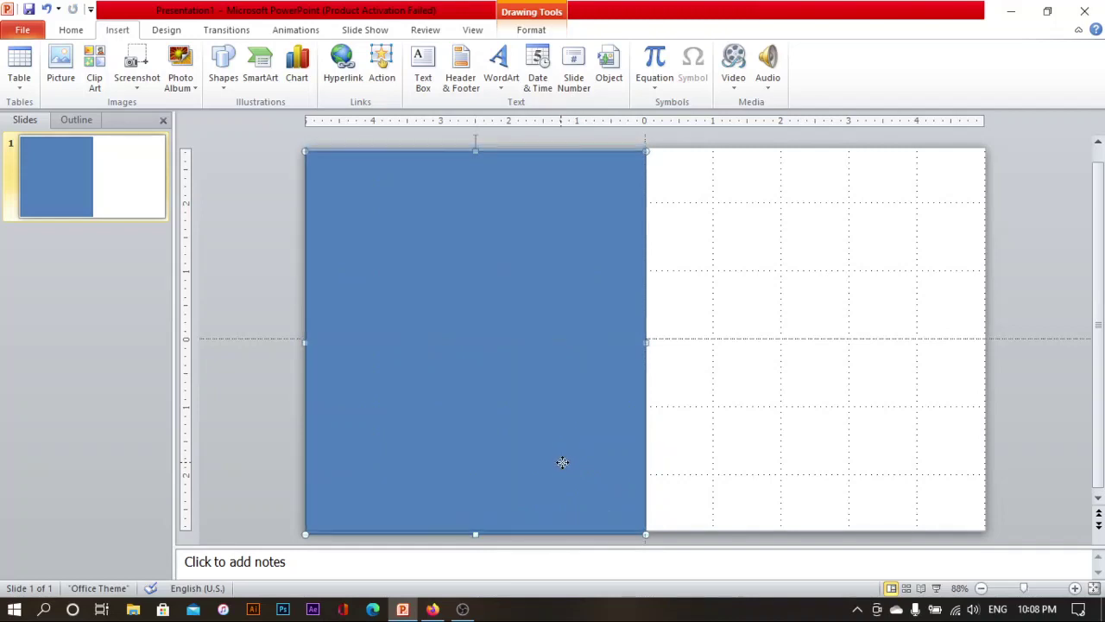
{"action": "left_click", "coordinate": [685, 454]}
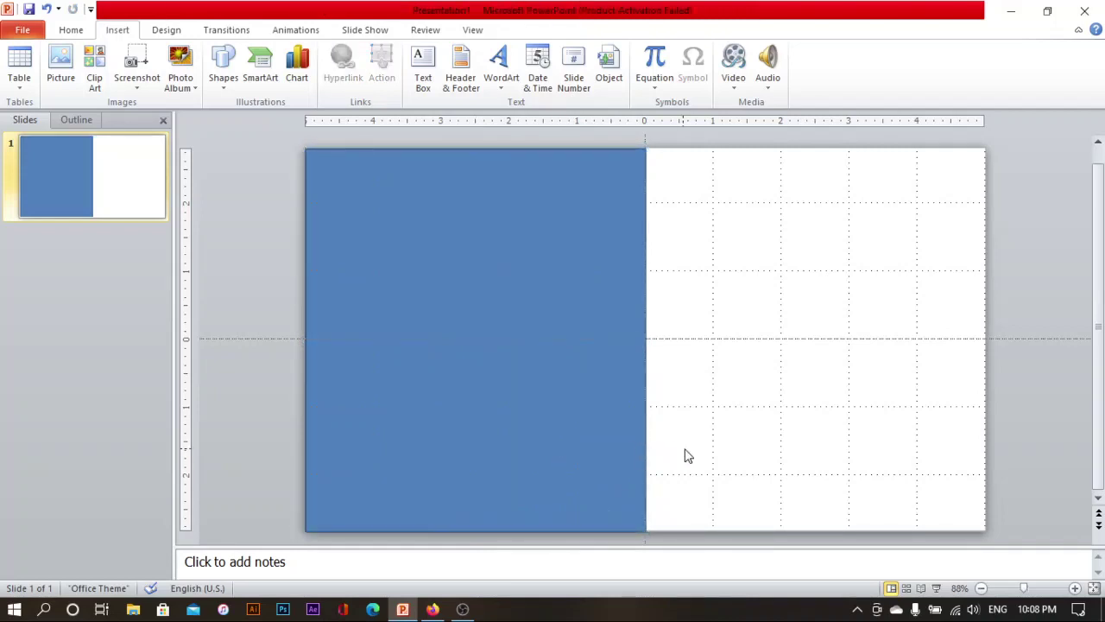
{"action": "double_click", "coordinate": [529, 343]}
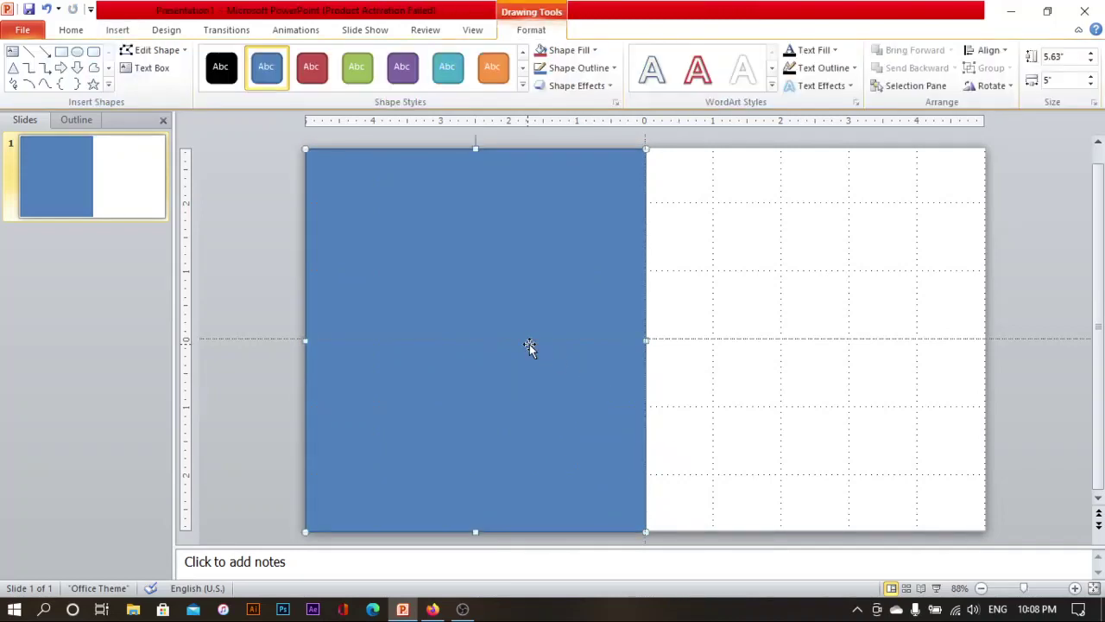
Give the rectangle a dark blue fill and no outline.
{"action": "left_click", "coordinate": [594, 50]}
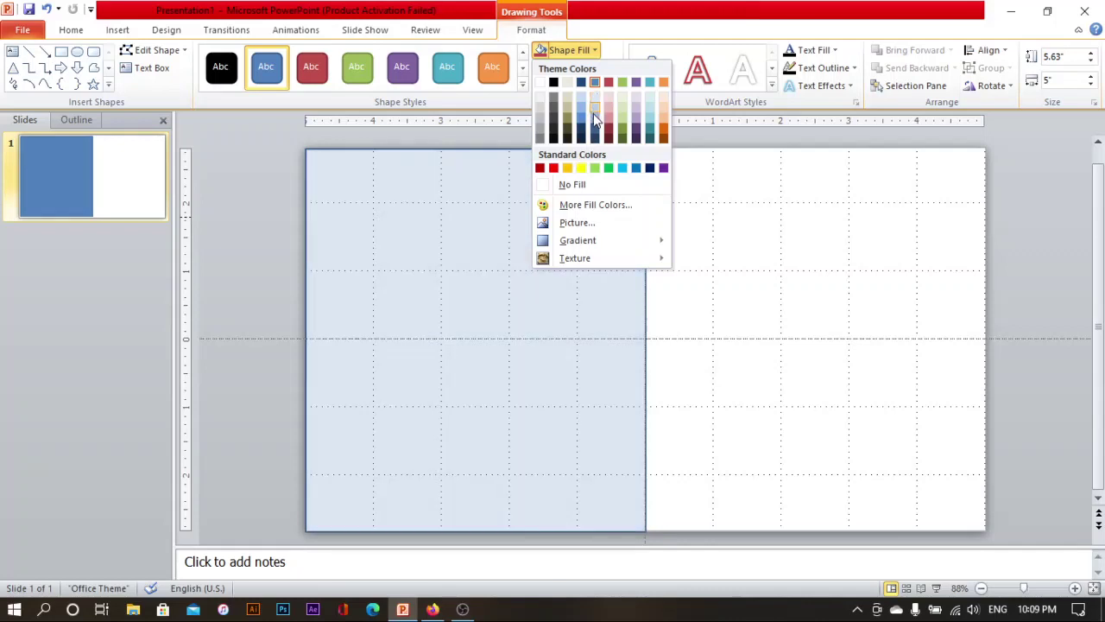
{"action": "left_click", "coordinate": [594, 125]}
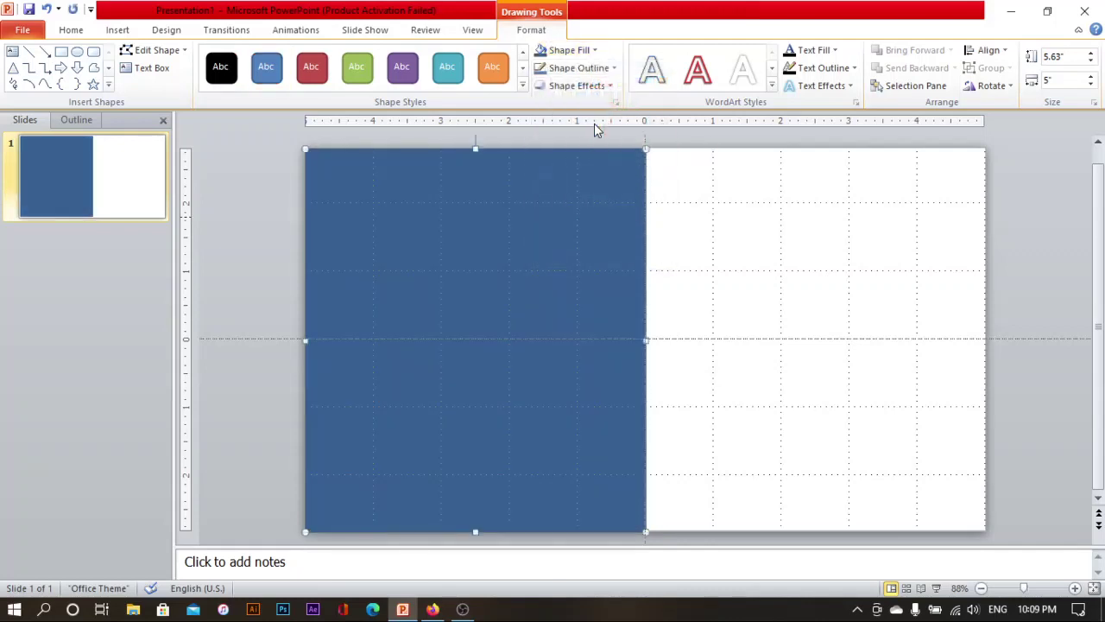
{"action": "left_click", "coordinate": [568, 71]}
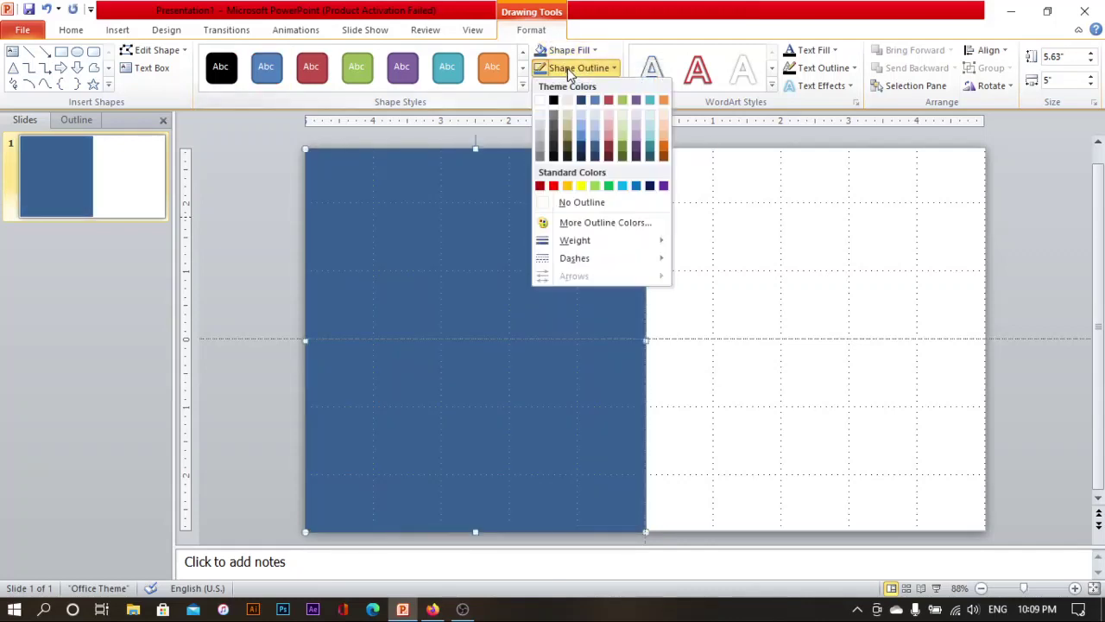
{"action": "left_click", "coordinate": [562, 208]}
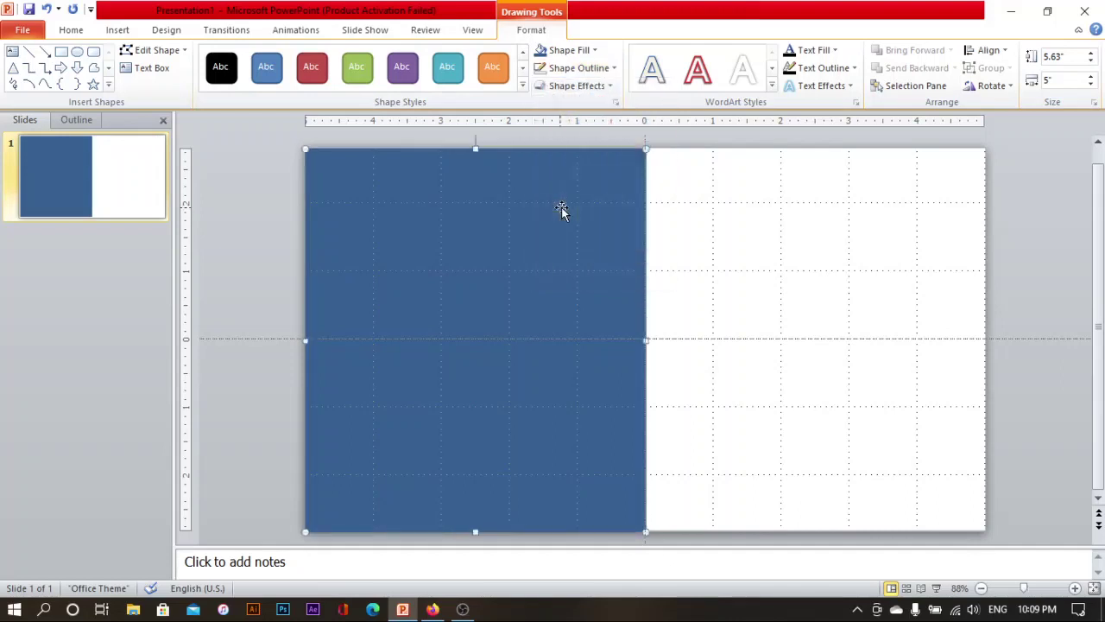
{"action": "left_click", "coordinate": [720, 221]}
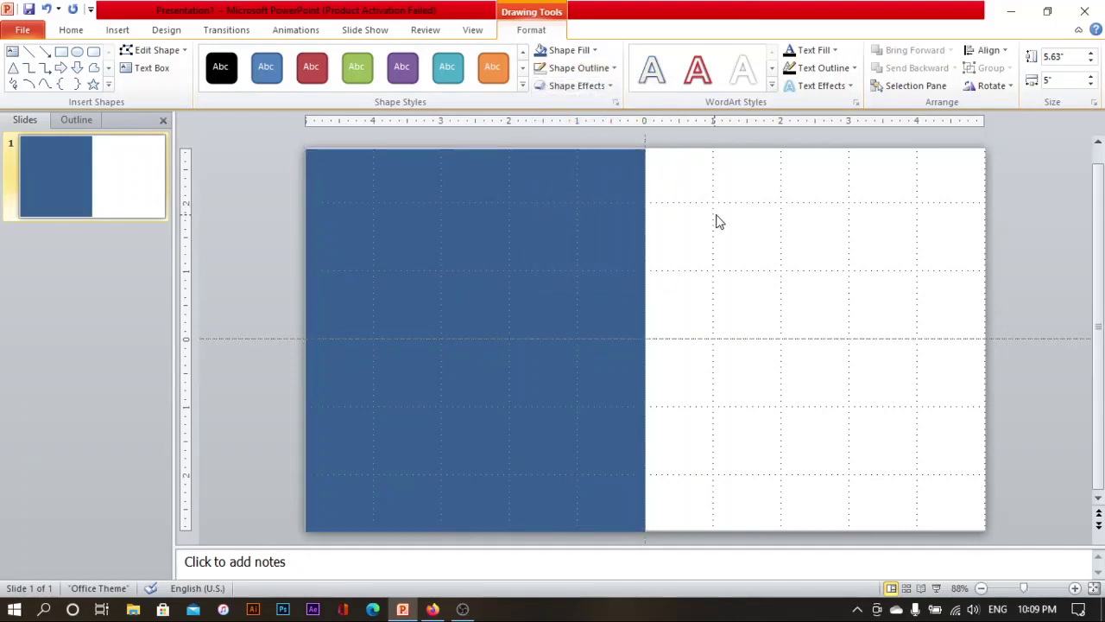
Align the rectangle's top edge with the top of the slide.
{"action": "left_click", "coordinate": [486, 160]}
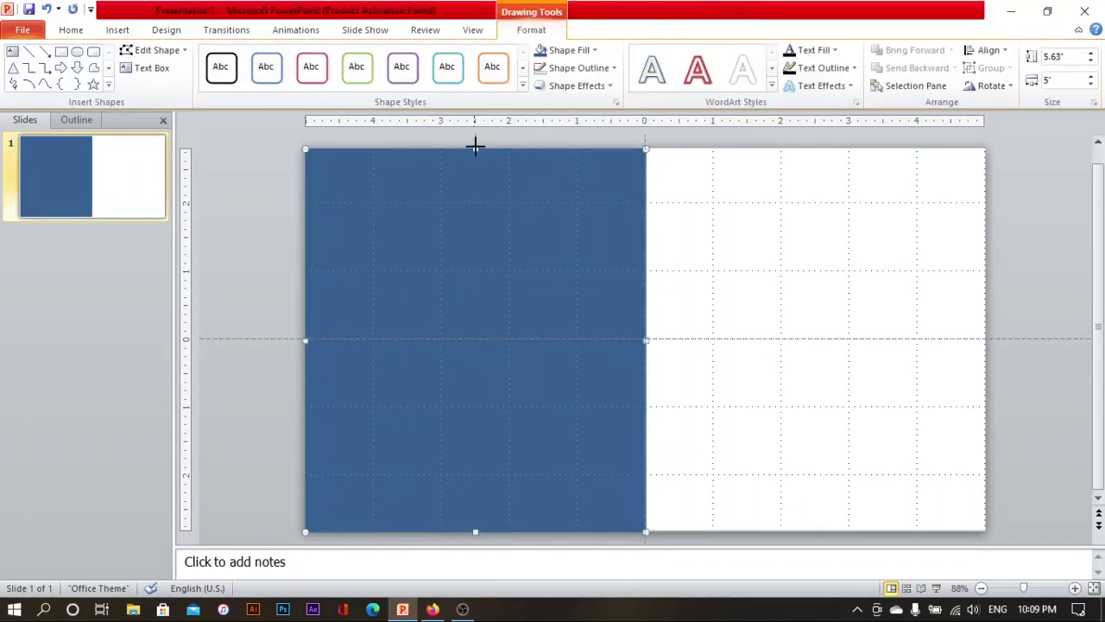
{"action": "left_click_drag", "start_coordinate": [475, 147], "coordinate": [476, 146]}
{"action": "left_click", "coordinate": [686, 229]}
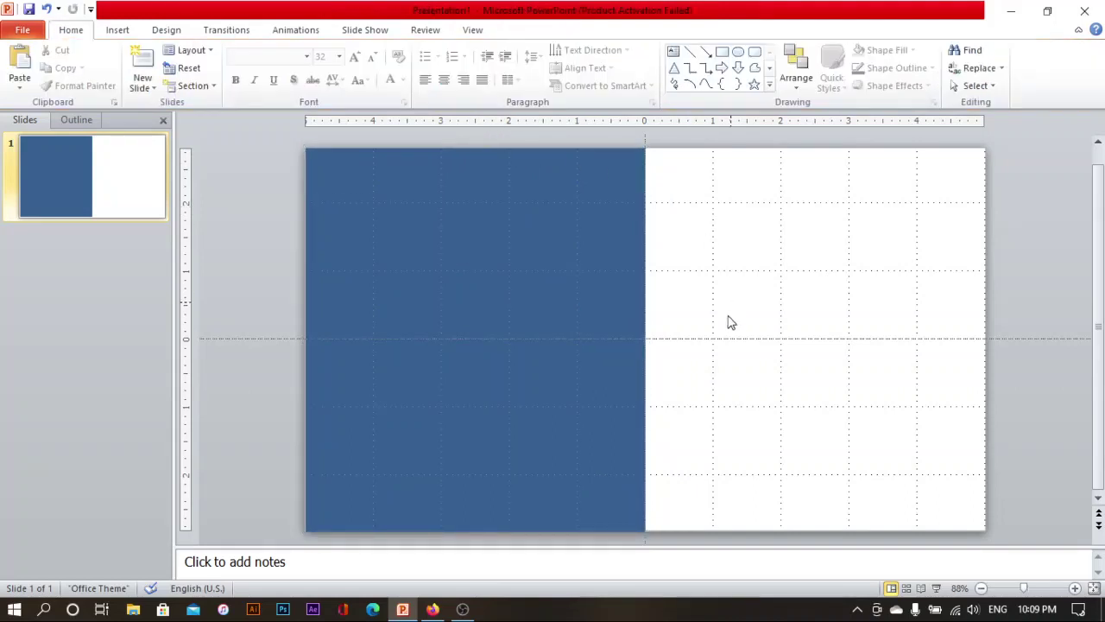
Cancel the Insert Picture dialog and open the Insert Shapes gallery instead.
{"action": "left_click", "coordinate": [120, 31]}
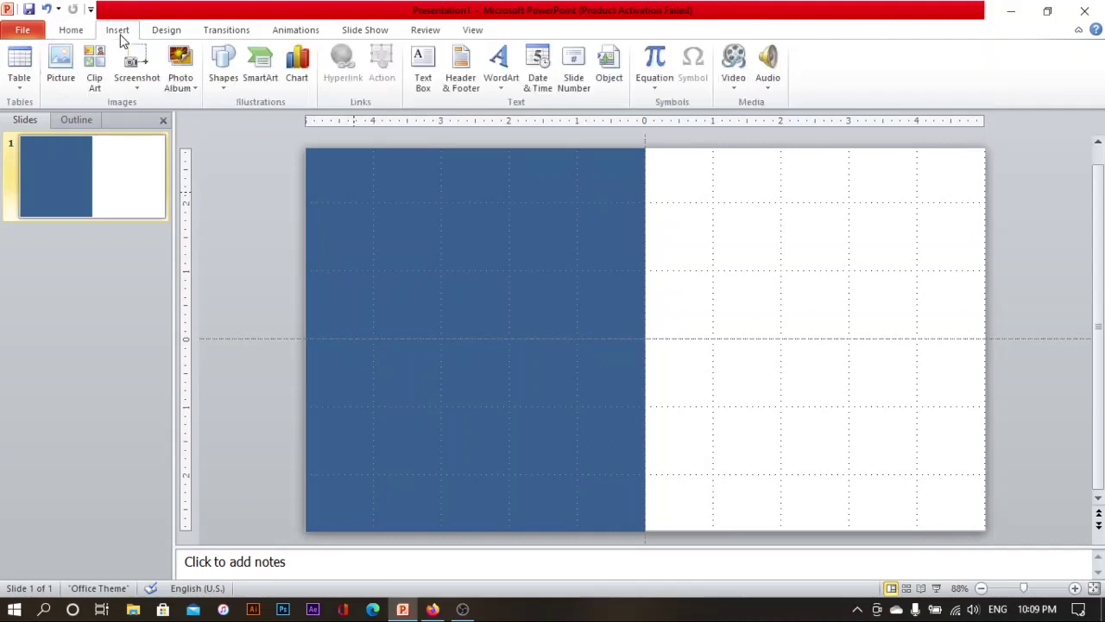
{"action": "left_click", "coordinate": [58, 67]}
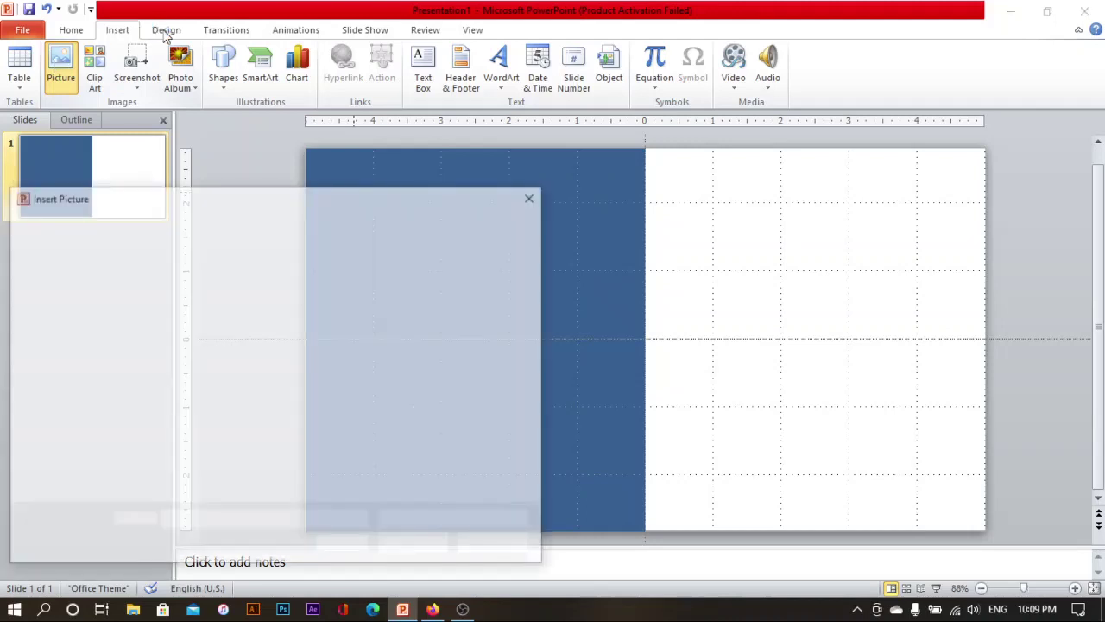
{"action": "left_click", "coordinate": [539, 197]}
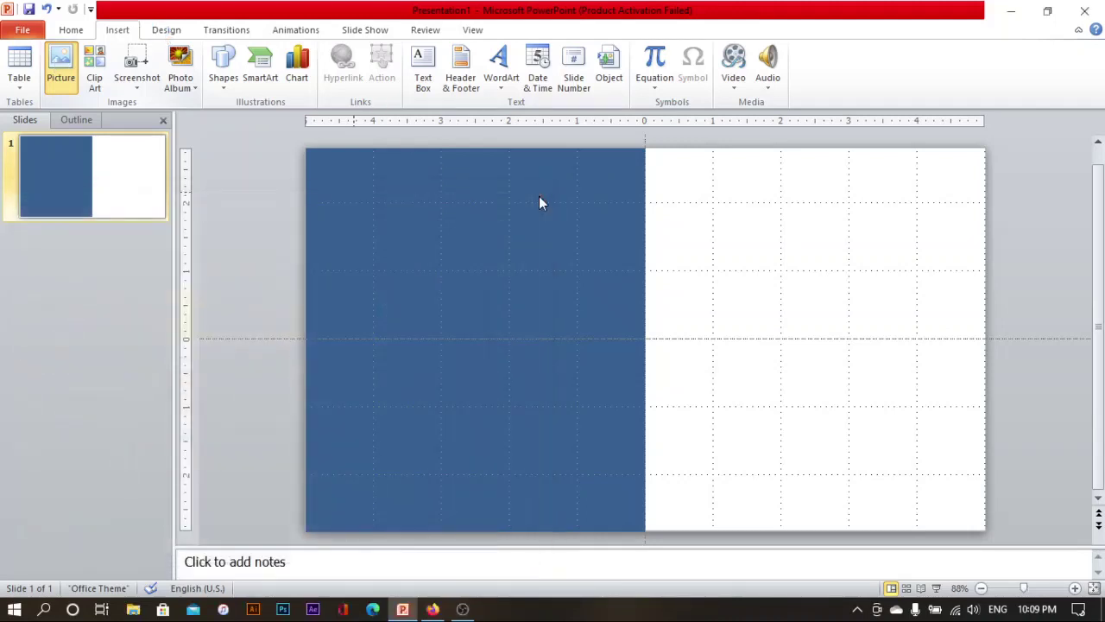
{"action": "left_click", "coordinate": [233, 68]}
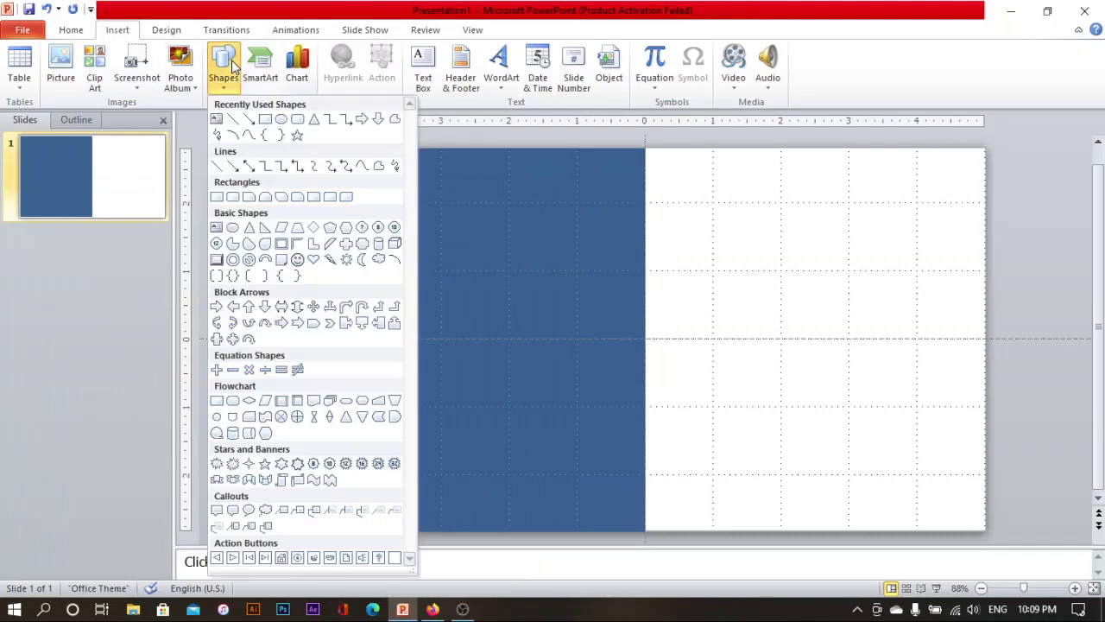
Draw a Frame shape covering the whole slide from its top-left corner.
{"action": "left_click", "coordinate": [281, 243]}
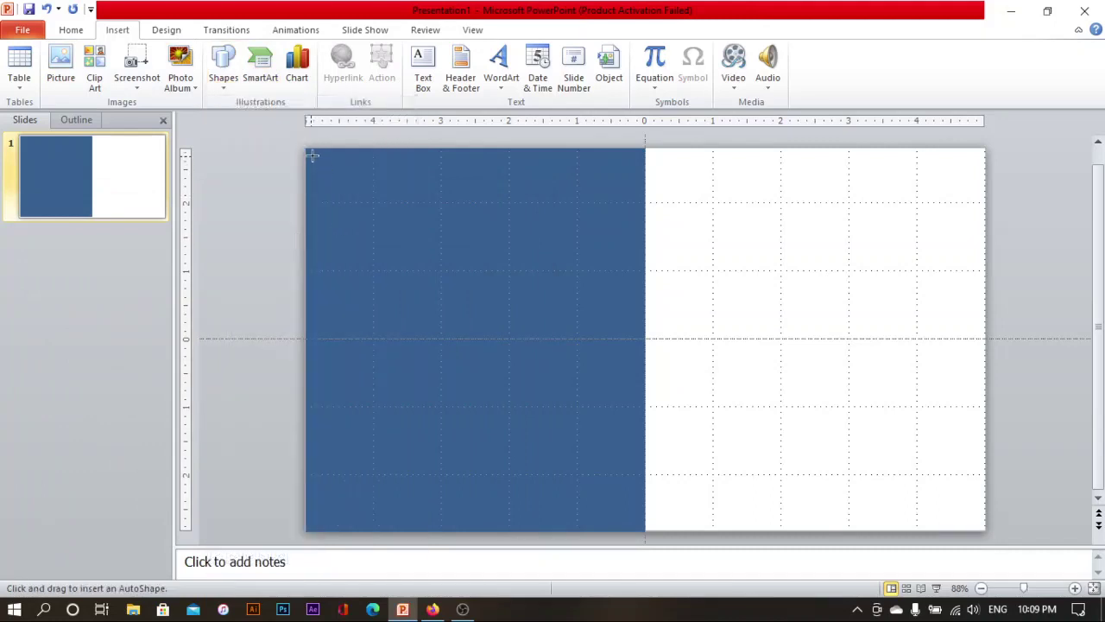
{"action": "mouse_move", "coordinate": [313, 155]}
{"action": "left_mouse_down"}
{"action": "mouse_move", "coordinate": [997, 571]}
{"action": "mouse_move", "coordinate": [972, 514]}
{"action": "mouse_move", "coordinate": [983, 517]}
{"action": "left_mouse_up"}
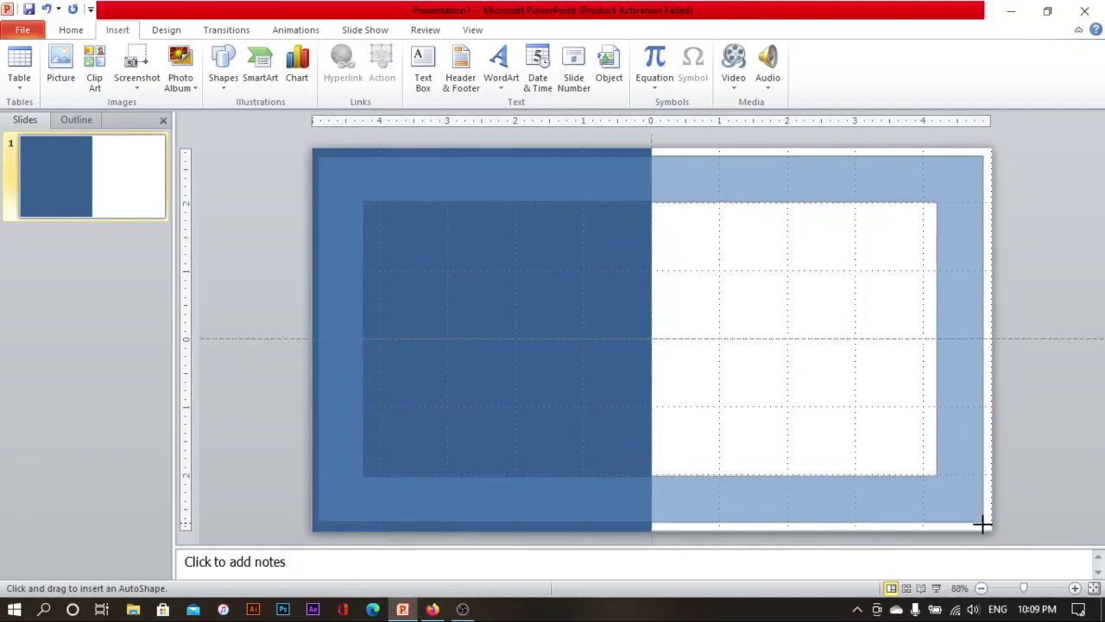
{"action": "left_click_drag", "start_coordinate": [982, 516], "coordinate": [983, 522]}
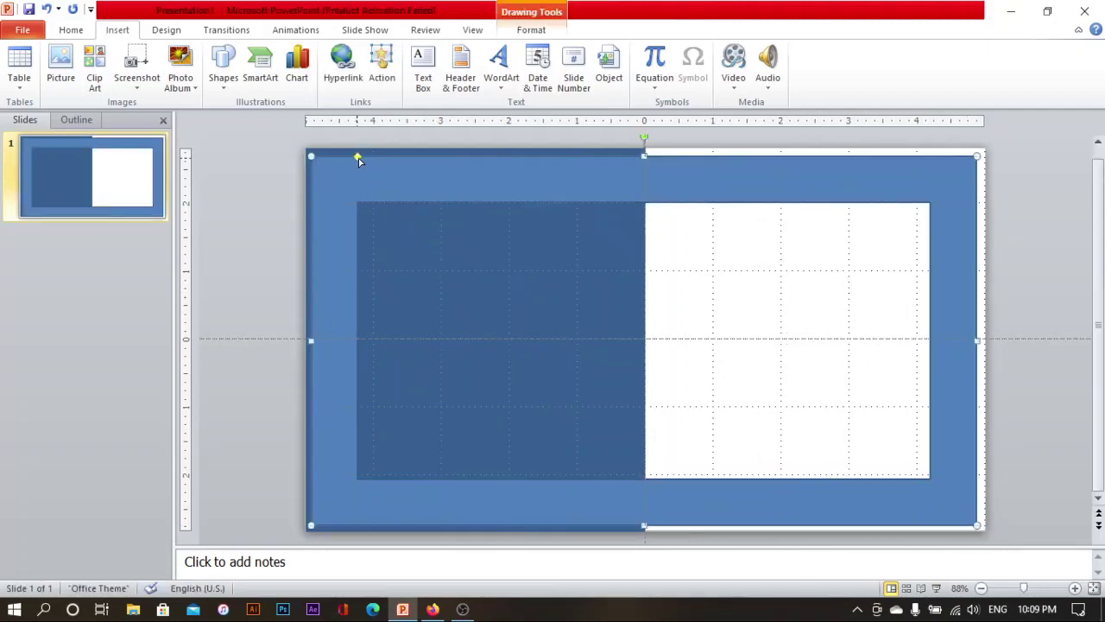
Make the frame's border thin so it edges the slide.
{"action": "left_click_drag", "start_coordinate": [358, 158], "coordinate": [320, 141]}
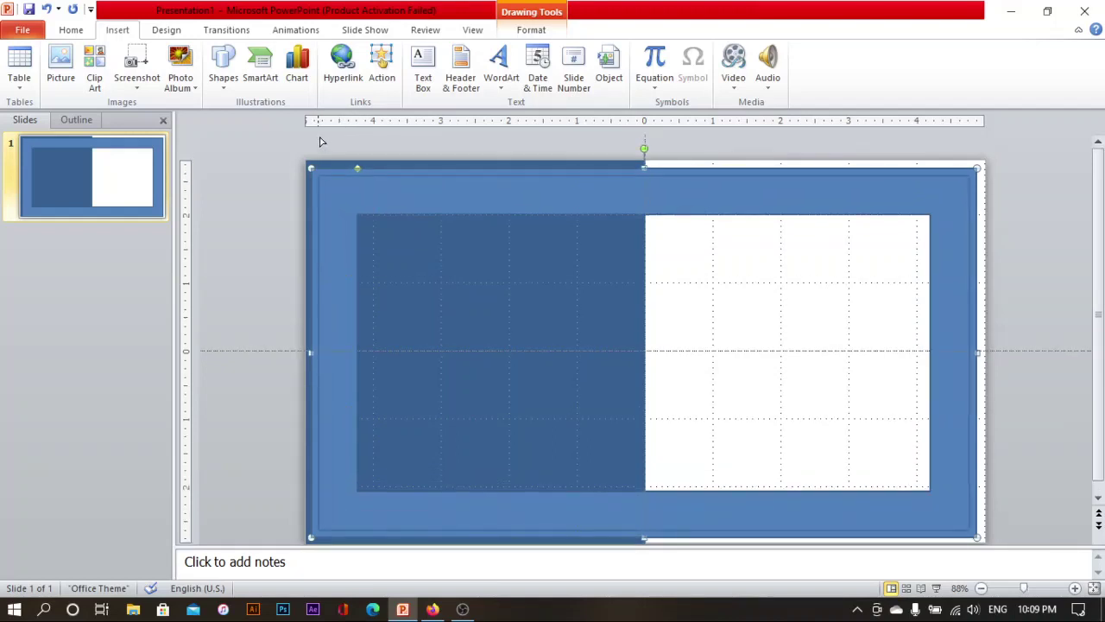
{"action": "left_click_drag", "start_coordinate": [317, 140], "coordinate": [319, 143]}
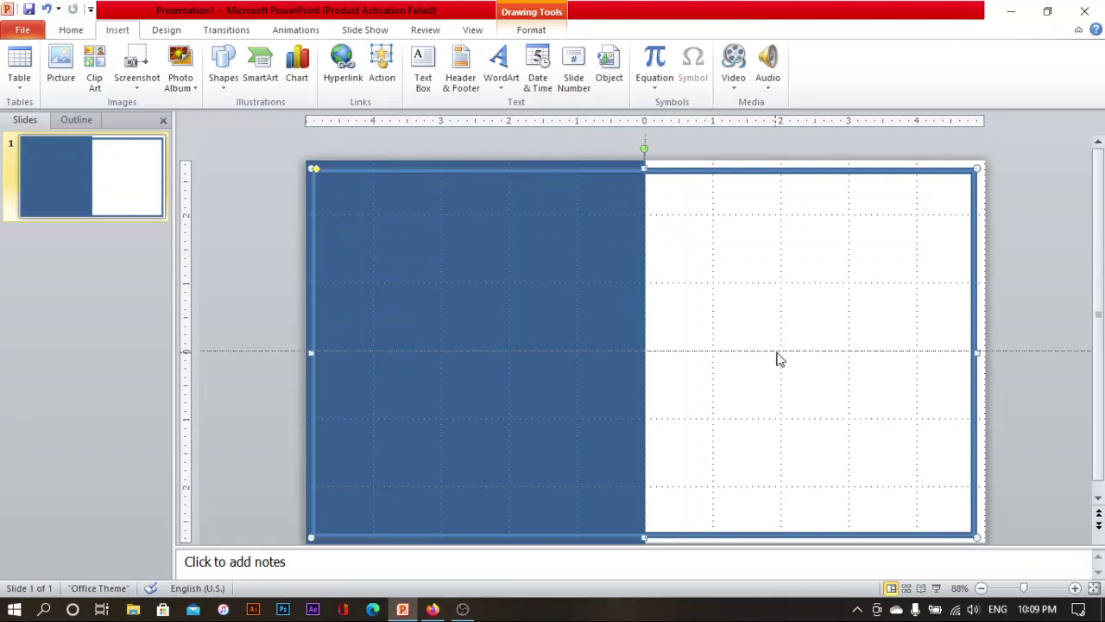
{"action": "left_click", "coordinate": [1064, 313]}
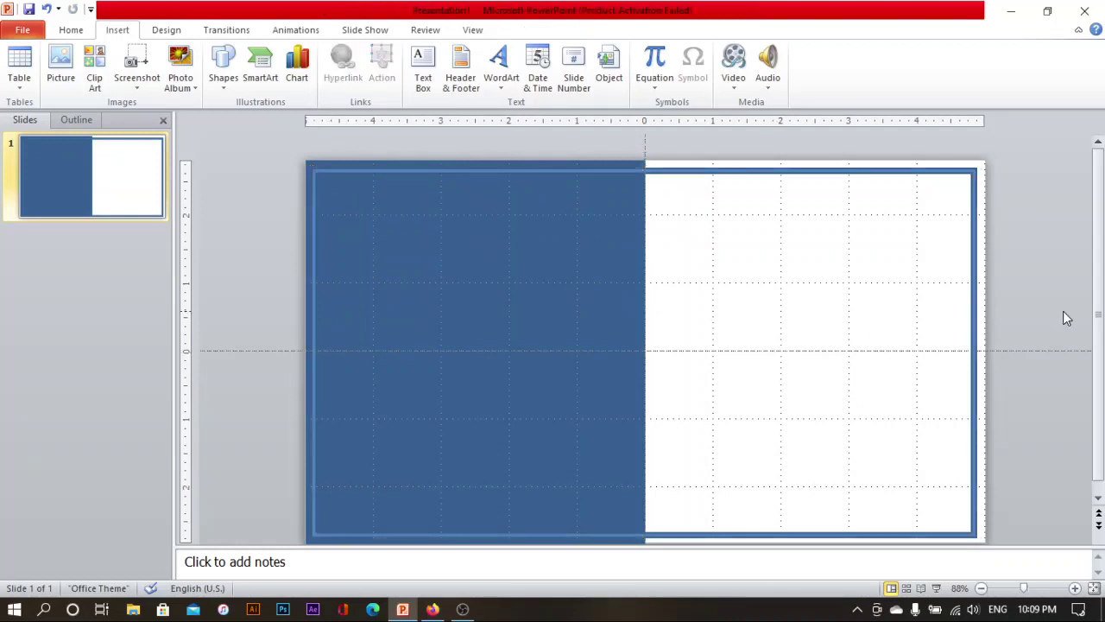
{"action": "left_click", "coordinate": [748, 172]}
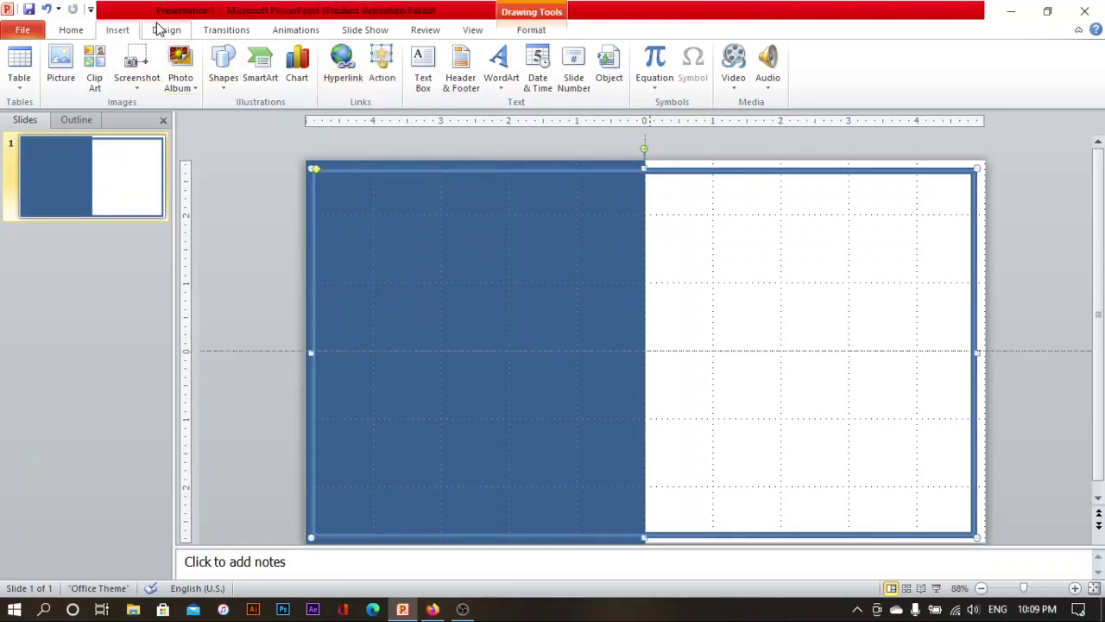
{"action": "double_click", "coordinate": [593, 176]}
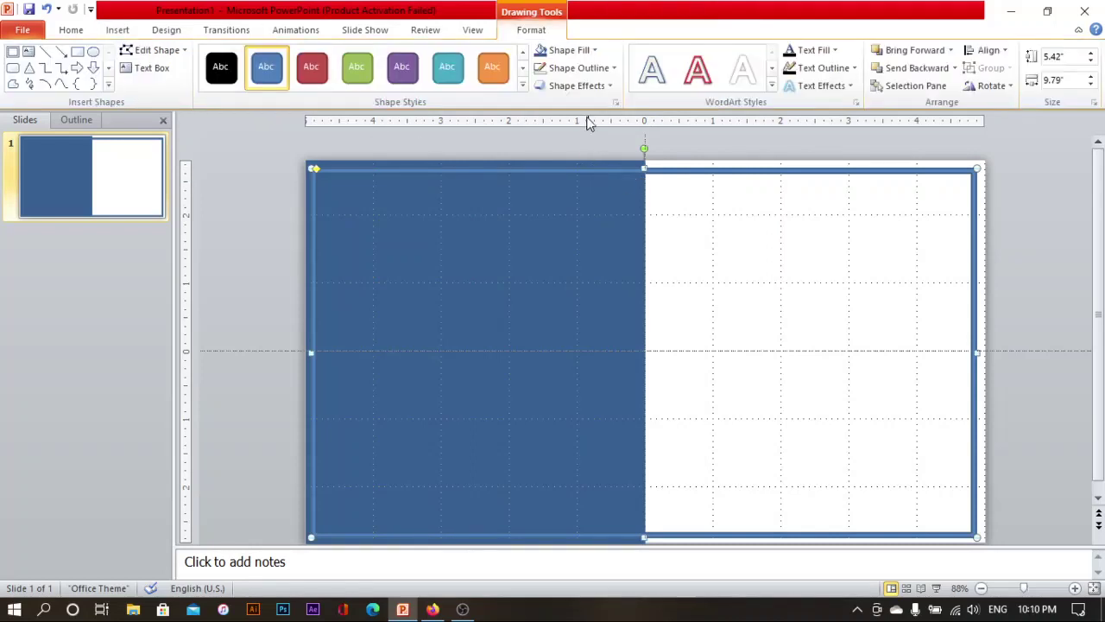
Set the frame shape to No Outline, leaving a pale blue edge.
{"action": "left_click", "coordinate": [573, 51]}
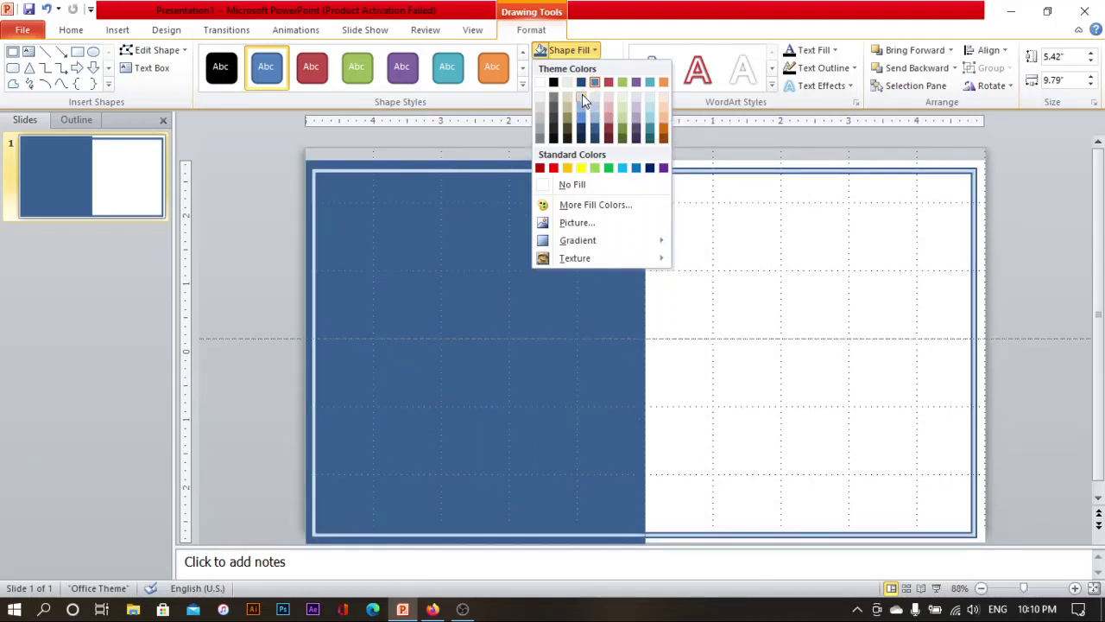
{"action": "left_click", "coordinate": [577, 67]}
{"action": "left_click", "coordinate": [577, 68]}
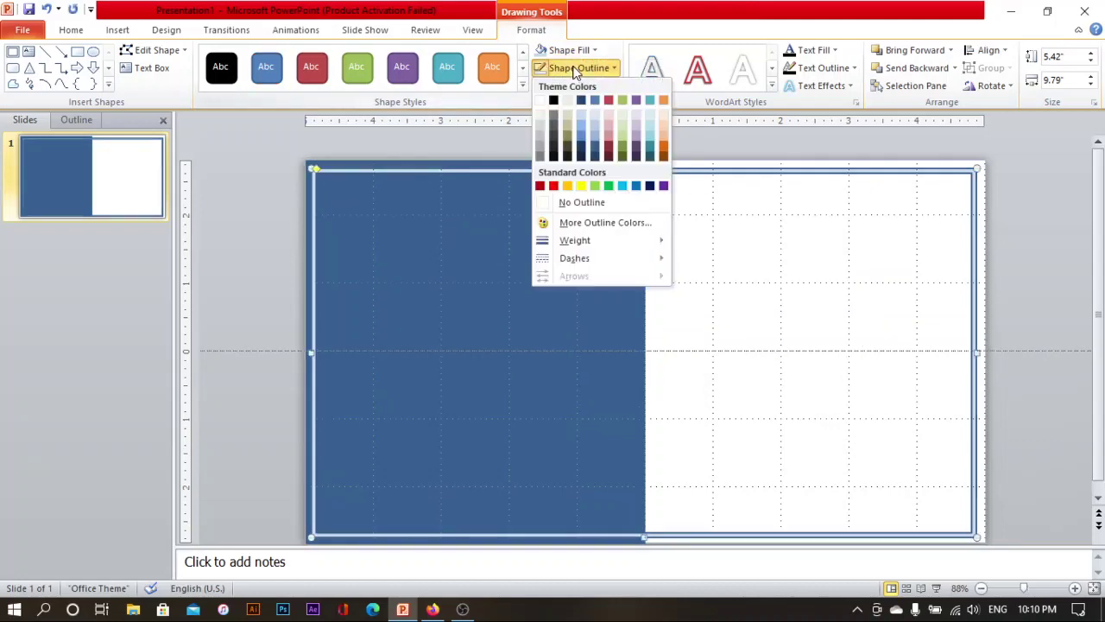
{"action": "left_click", "coordinate": [574, 205]}
{"action": "left_click", "coordinate": [694, 259]}
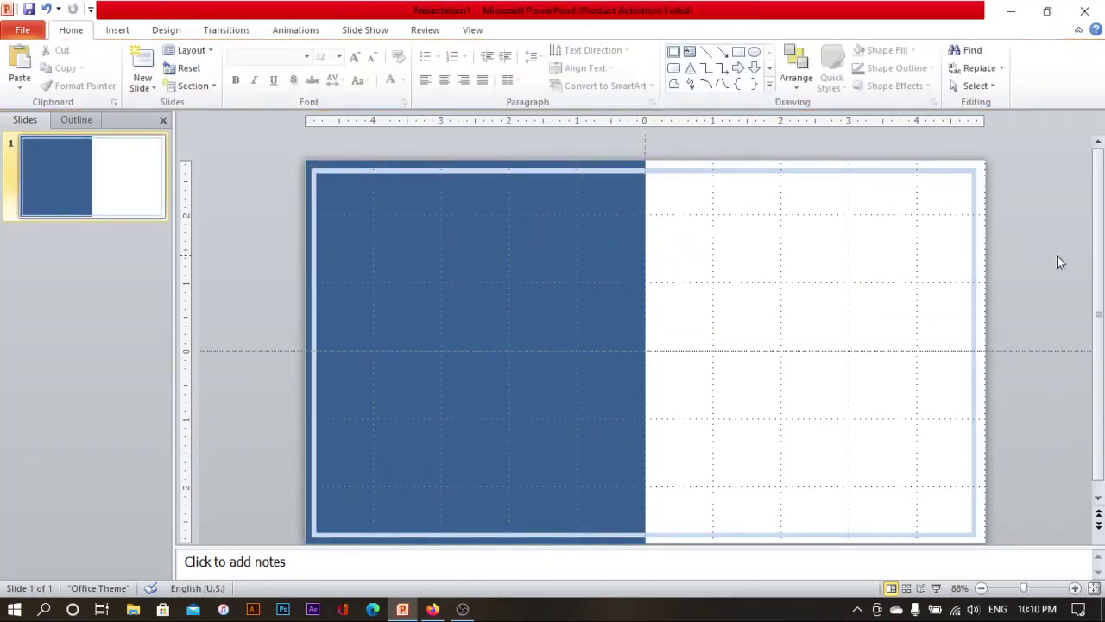
Draw an oval of about 2.36" by 2.52" centred in the left blue panel.
{"action": "left_click", "coordinate": [754, 52]}
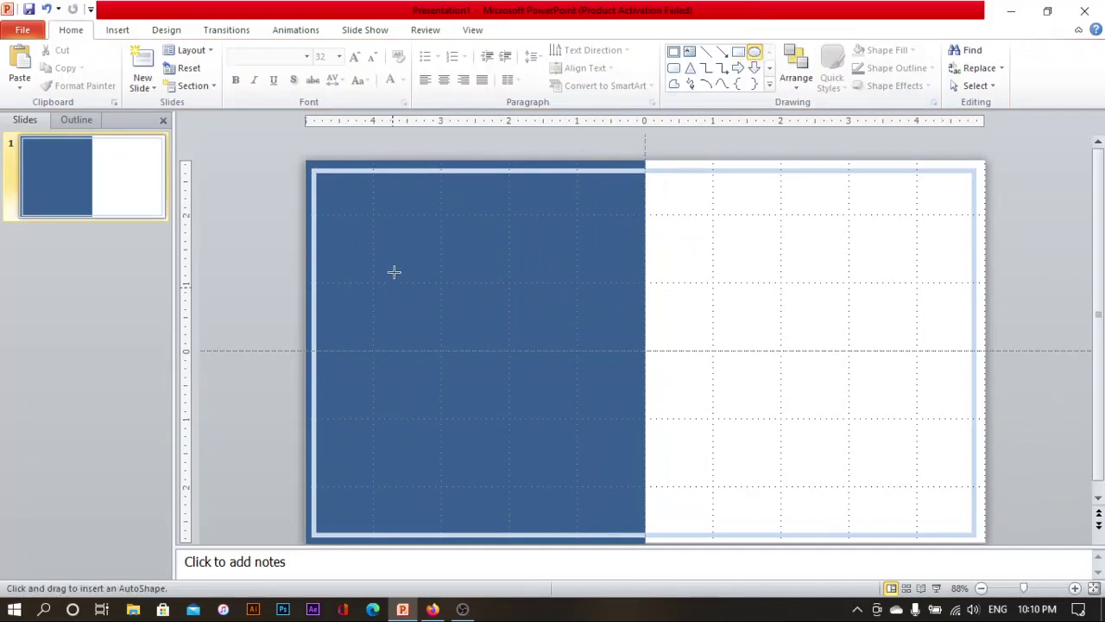
{"action": "mouse_move", "coordinate": [389, 282]}
{"action": "left_mouse_down"}
{"action": "mouse_move", "coordinate": [532, 427]}
{"action": "mouse_move", "coordinate": [558, 435]}
{"action": "left_mouse_up"}
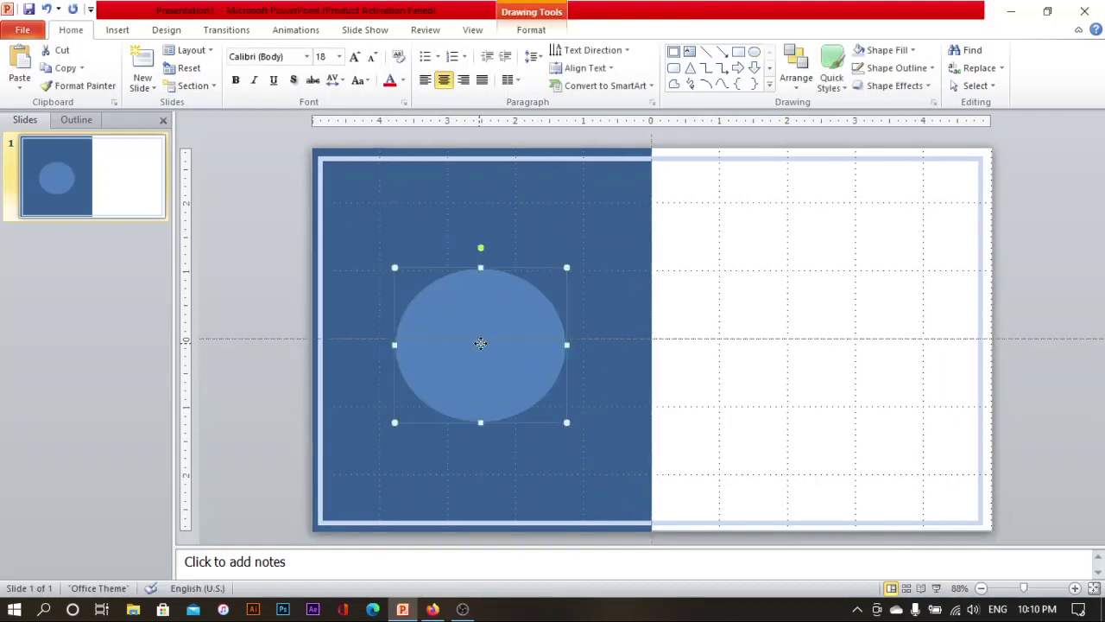
{"action": "left_click_drag", "start_coordinate": [480, 337], "coordinate": [481, 333]}
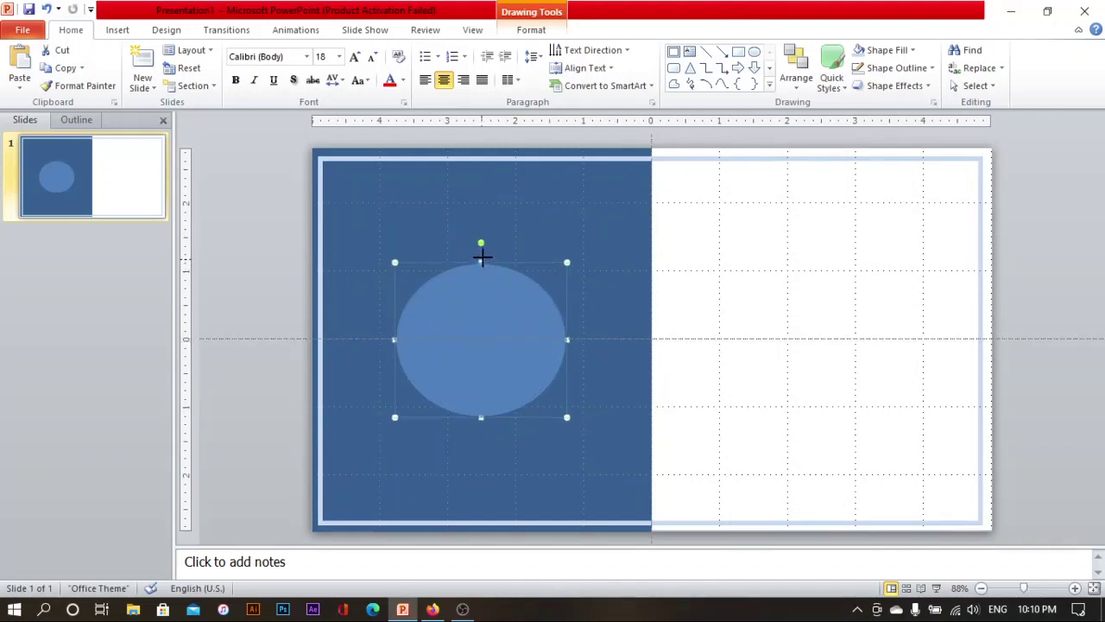
{"action": "left_click_drag", "start_coordinate": [480, 256], "coordinate": [480, 255]}
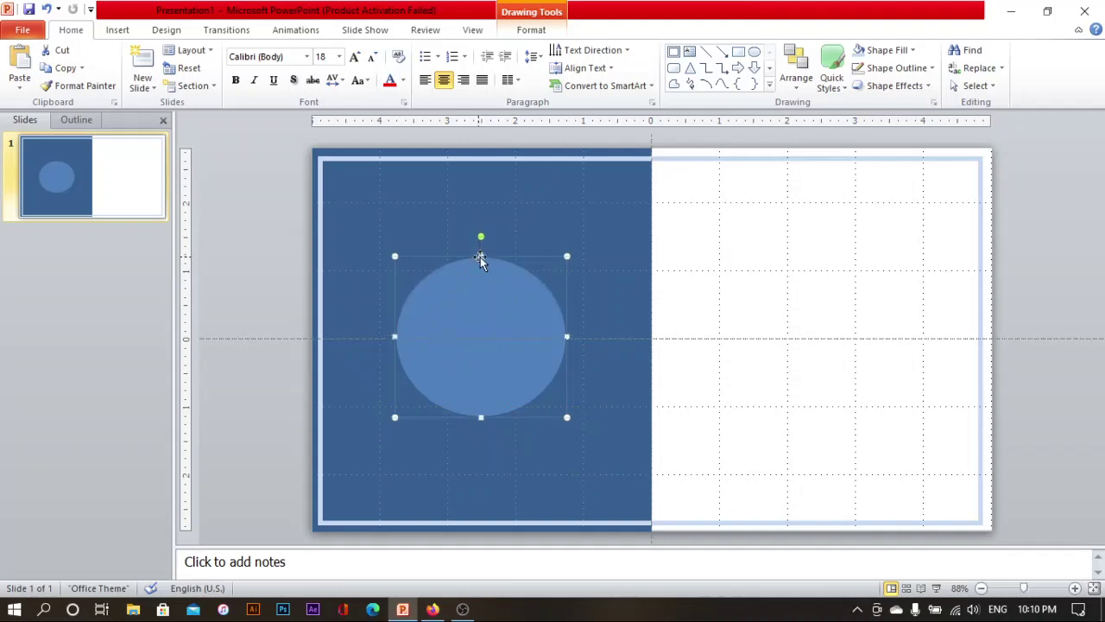
{"action": "left_click", "coordinate": [801, 312]}
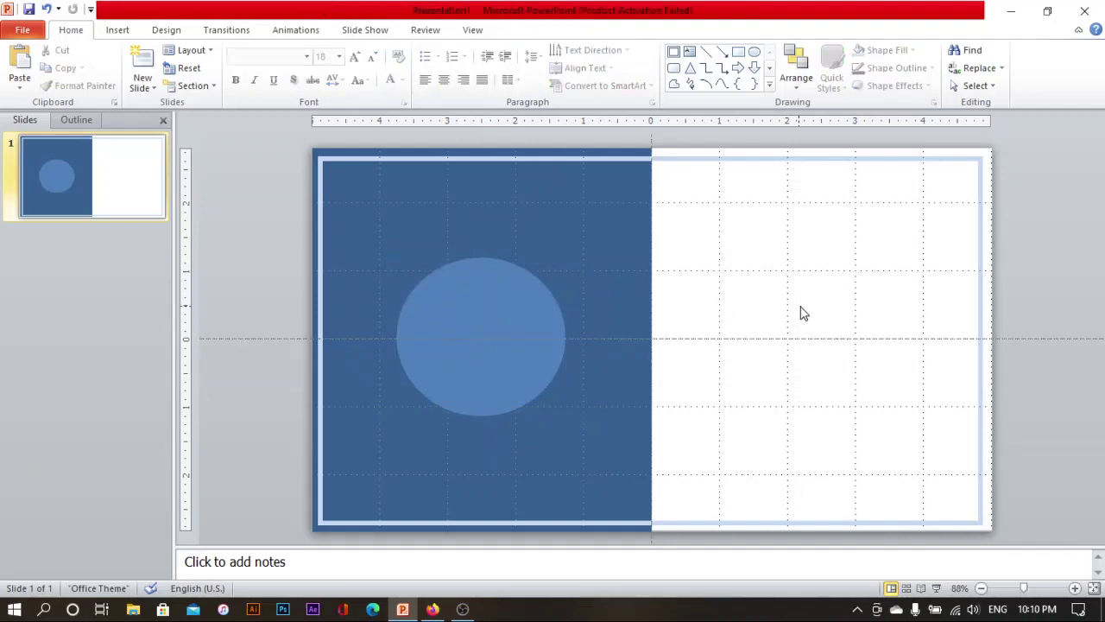
{"action": "left_click", "coordinate": [501, 342]}
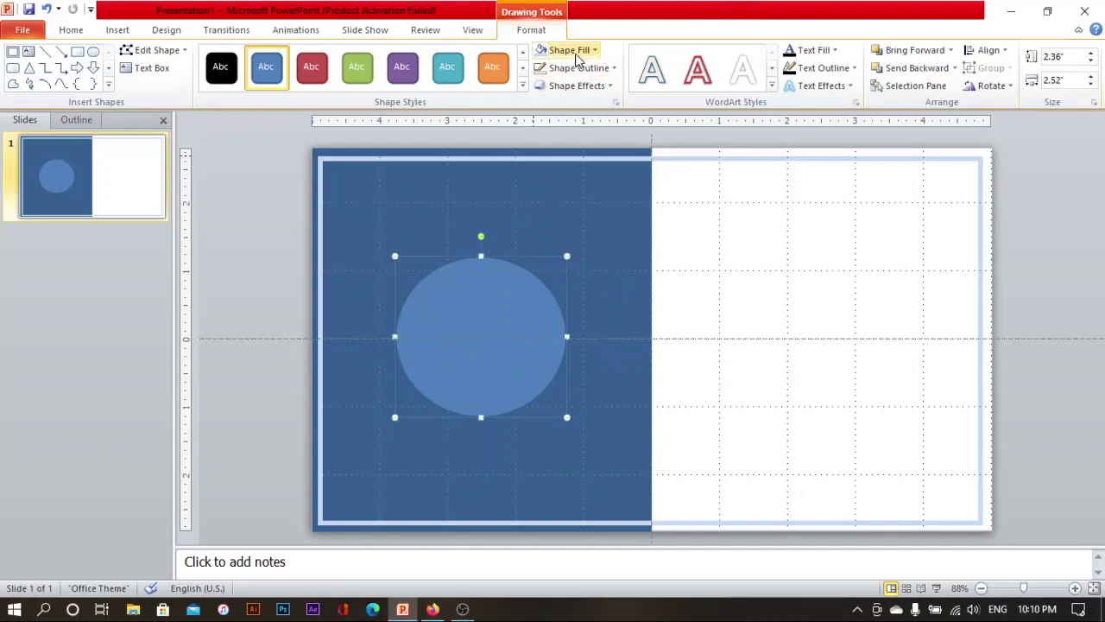
{"action": "left_click", "coordinate": [575, 50]}
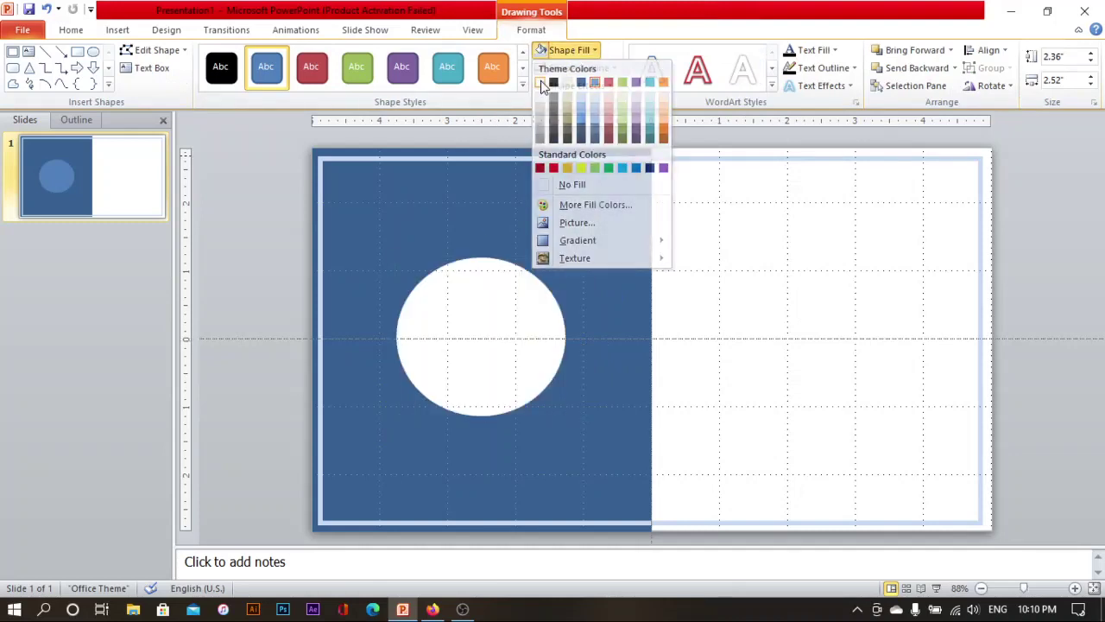
Fill the circle with white and remove its outline.
{"action": "left_click", "coordinate": [541, 83]}
{"action": "left_click", "coordinate": [576, 67]}
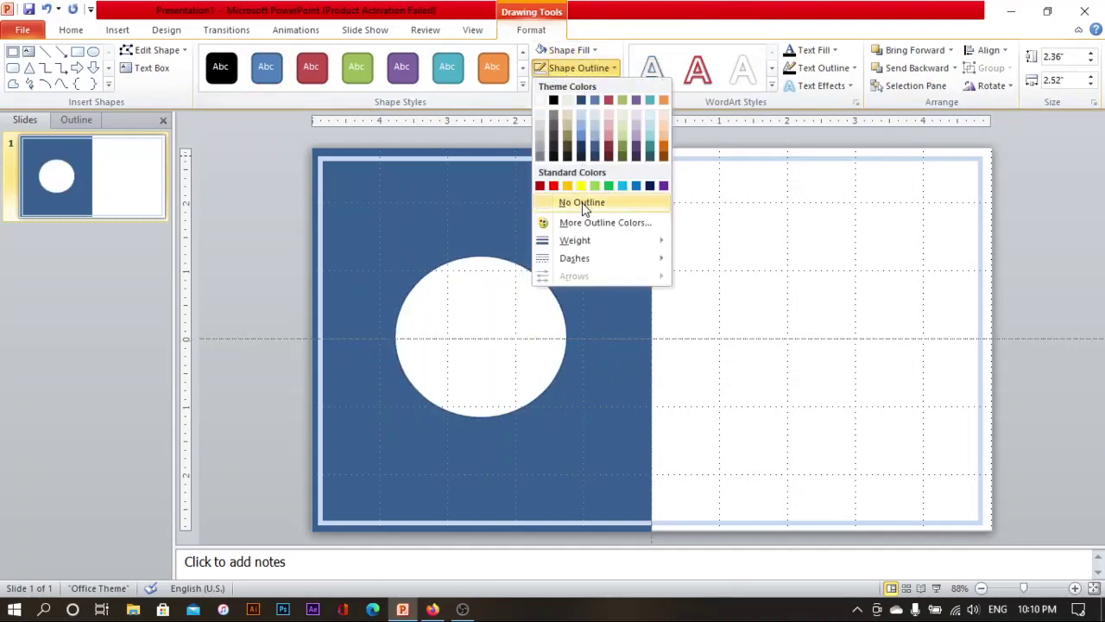
{"action": "left_click", "coordinate": [581, 202]}
{"action": "left_click", "coordinate": [1022, 231]}
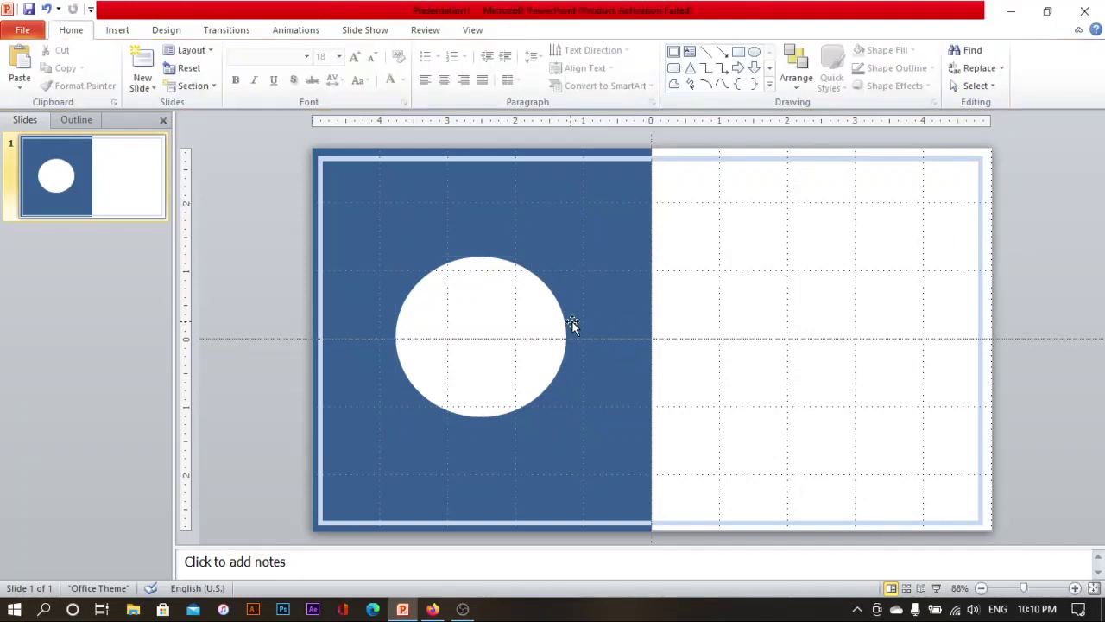
{"action": "left_click", "coordinate": [492, 335]}
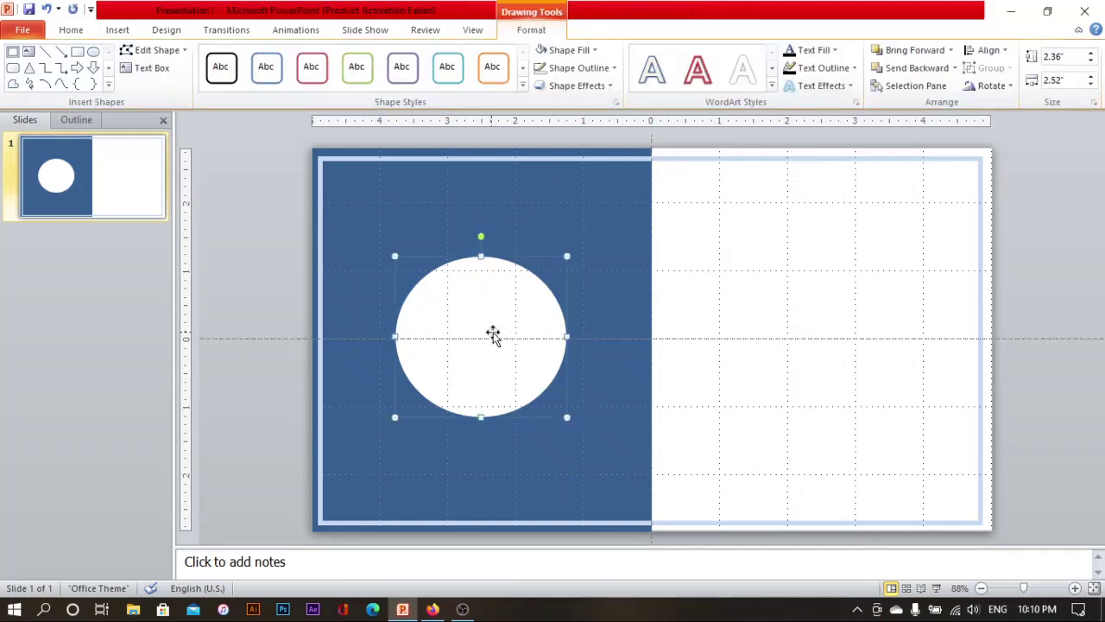
{"action": "left_click", "coordinate": [586, 69]}
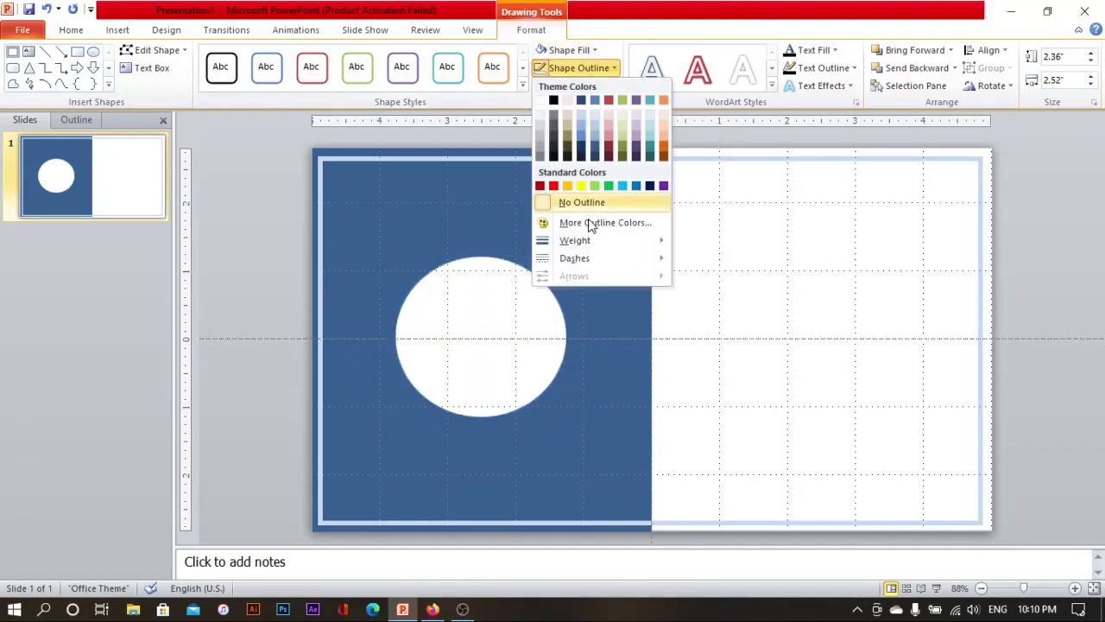
Use the portrait photo image_6487327 as the circle's picture fill.
{"action": "left_click", "coordinate": [578, 67]}
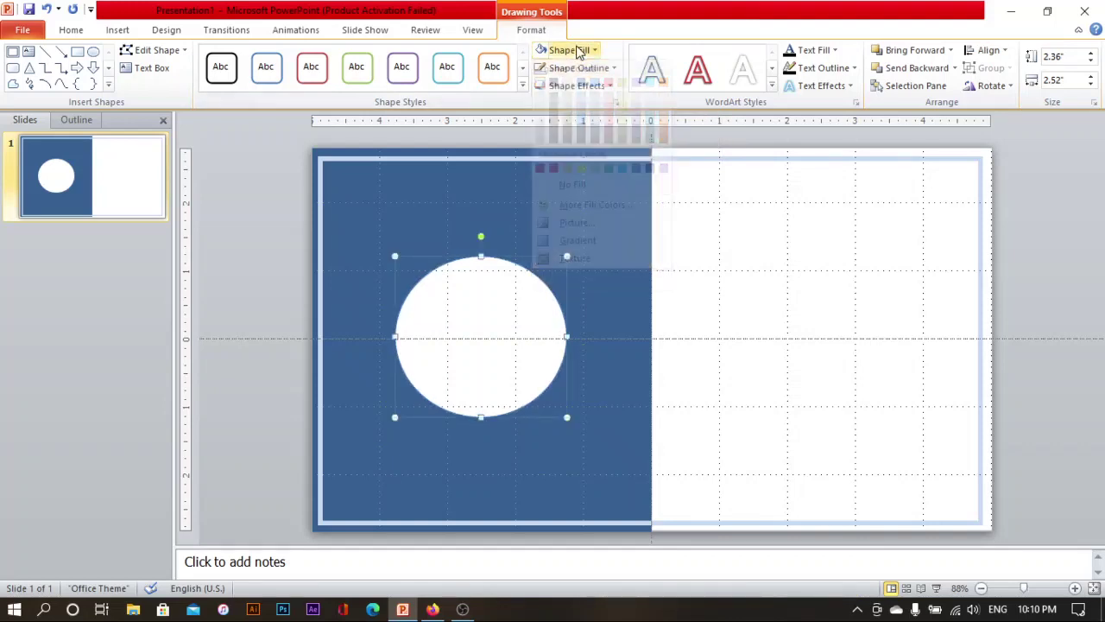
{"action": "left_click", "coordinate": [584, 52]}
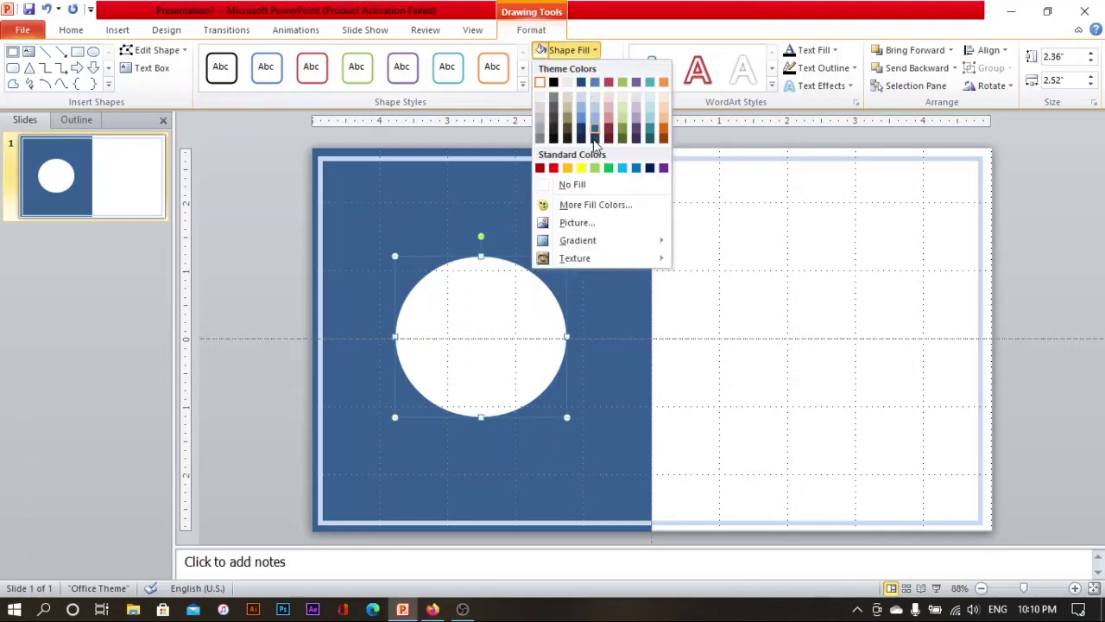
{"action": "left_click", "coordinate": [592, 223]}
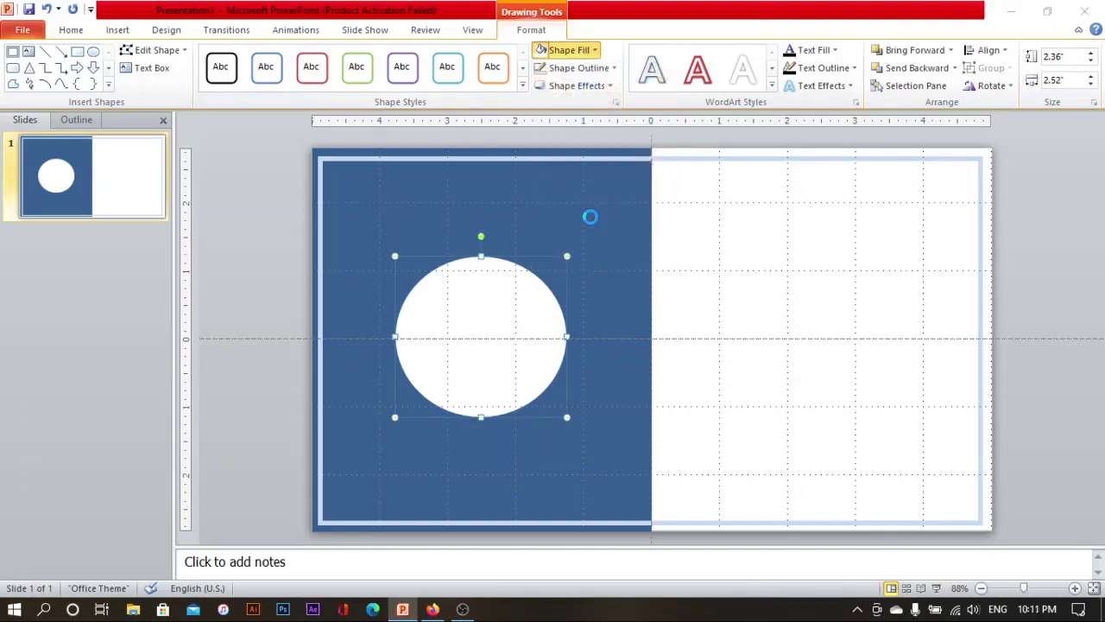
{"action": "left_click", "coordinate": [483, 295]}
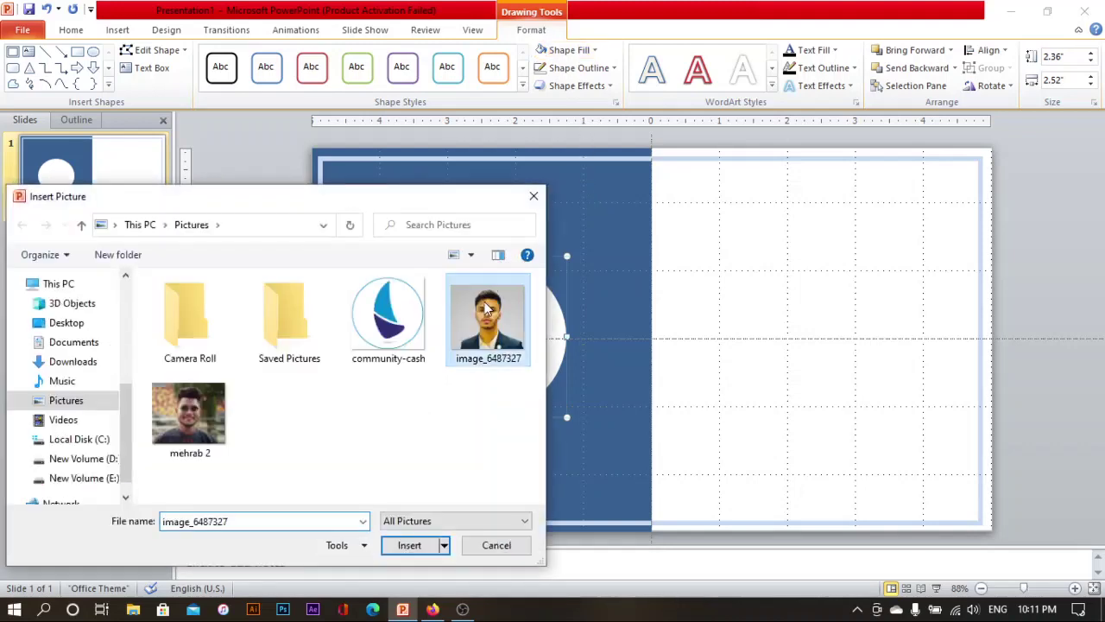
{"action": "left_click", "coordinate": [409, 544]}
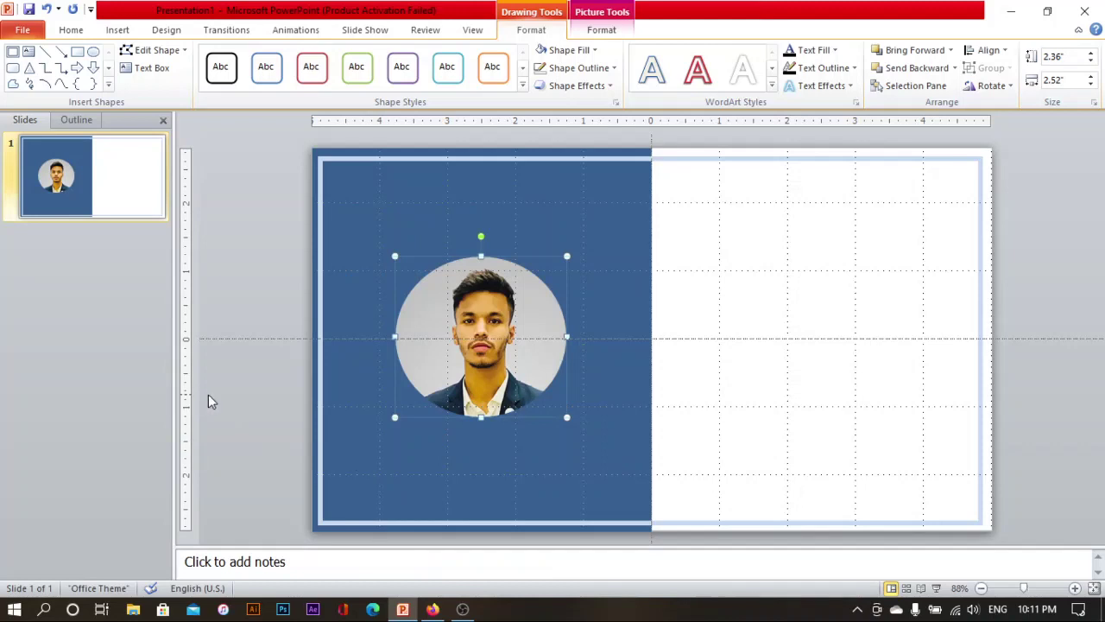
{"action": "left_click", "coordinate": [208, 393]}
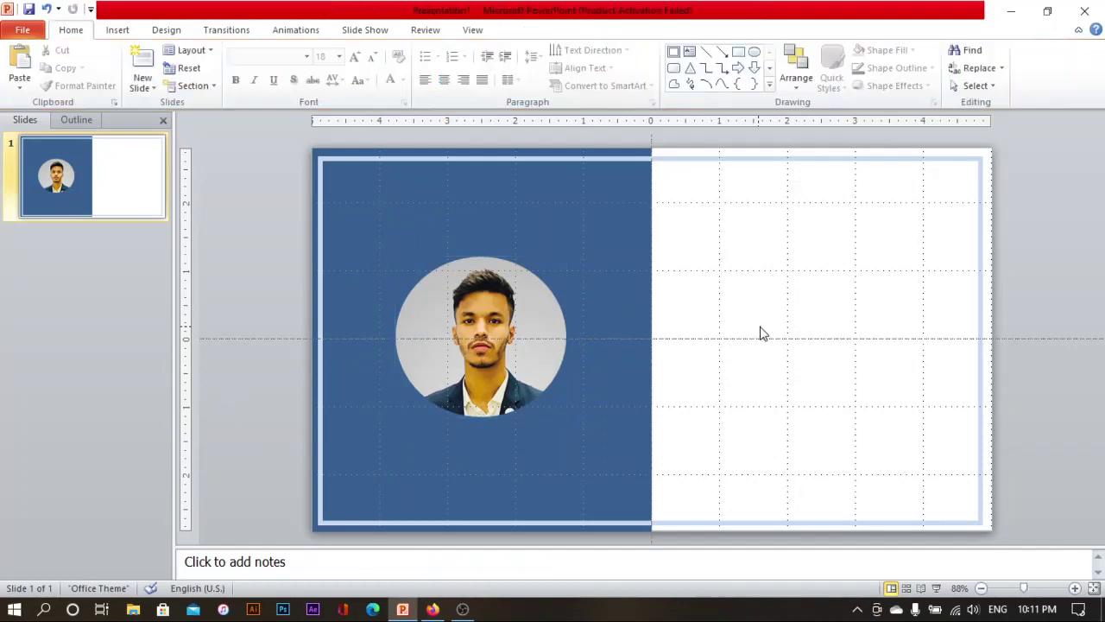
Draw a rounded rectangle bar, about 0.76" by 4.37", across the lower right.
{"action": "left_click", "coordinate": [677, 75]}
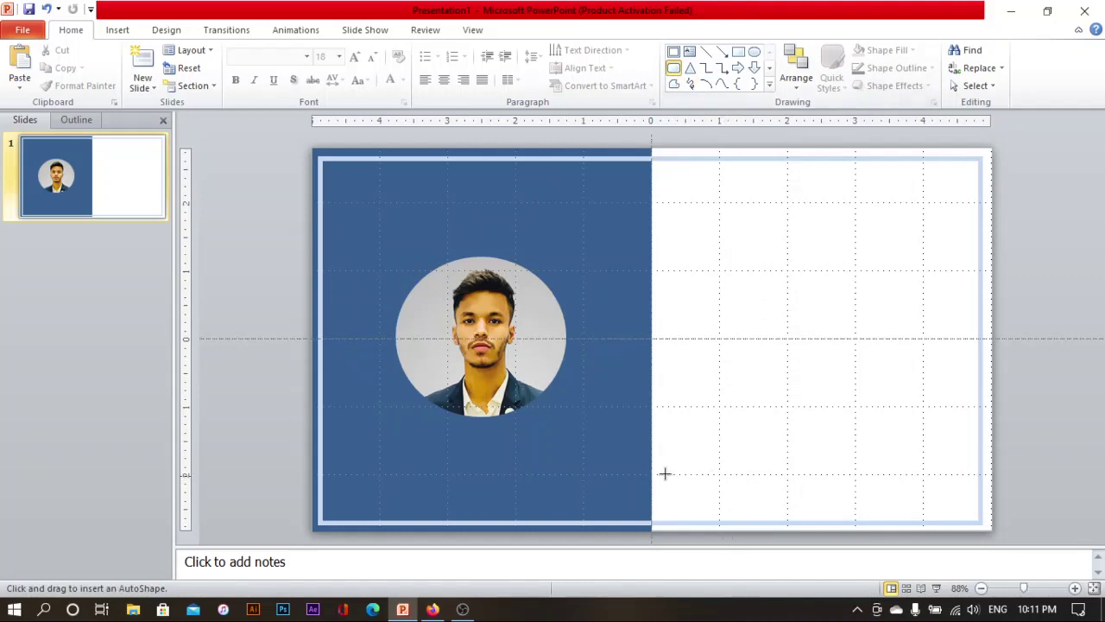
{"action": "left_click_drag", "start_coordinate": [664, 472], "coordinate": [964, 516]}
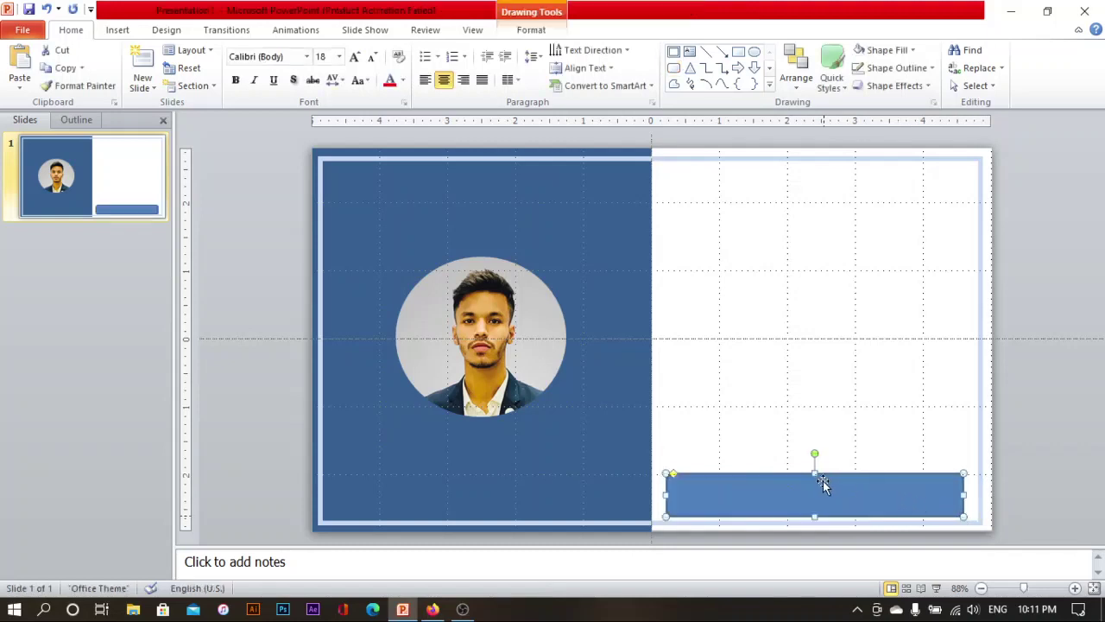
{"action": "left_click_drag", "start_coordinate": [814, 473], "coordinate": [819, 474]}
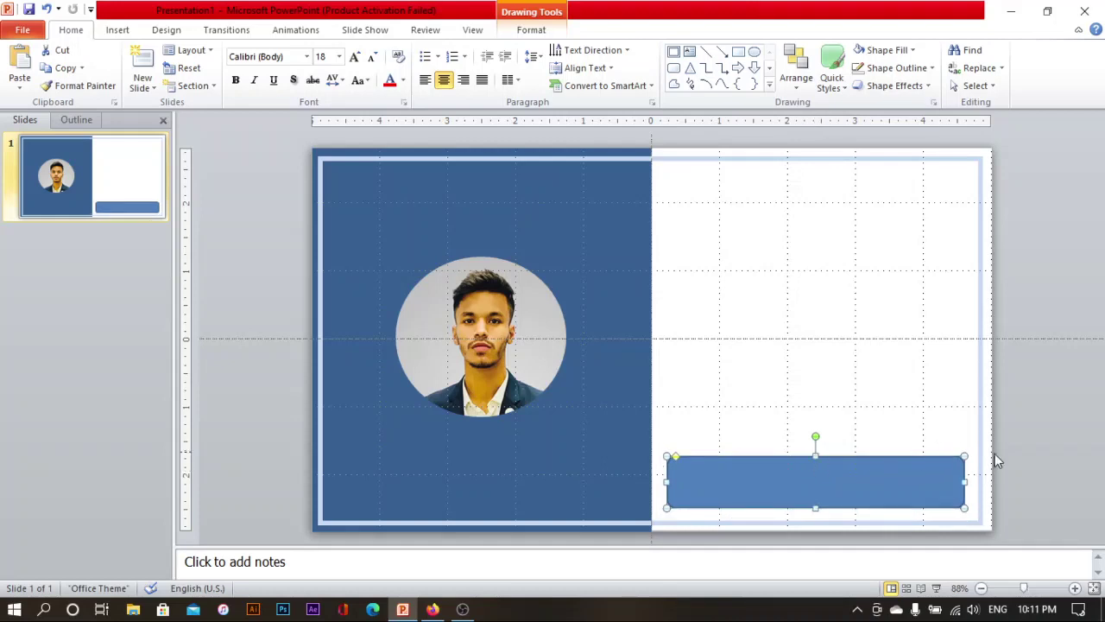
{"action": "double_click", "coordinate": [860, 494]}
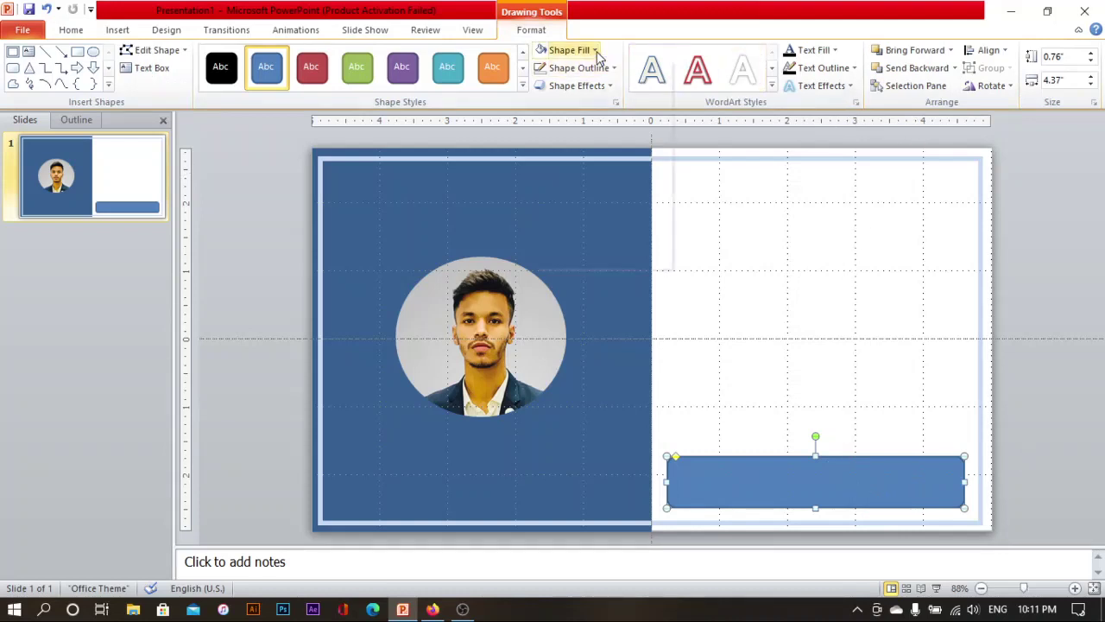
Give the bottom-right rectangle a white fill with no outline.
{"action": "left_click", "coordinate": [568, 49]}
{"action": "left_click", "coordinate": [540, 82]}
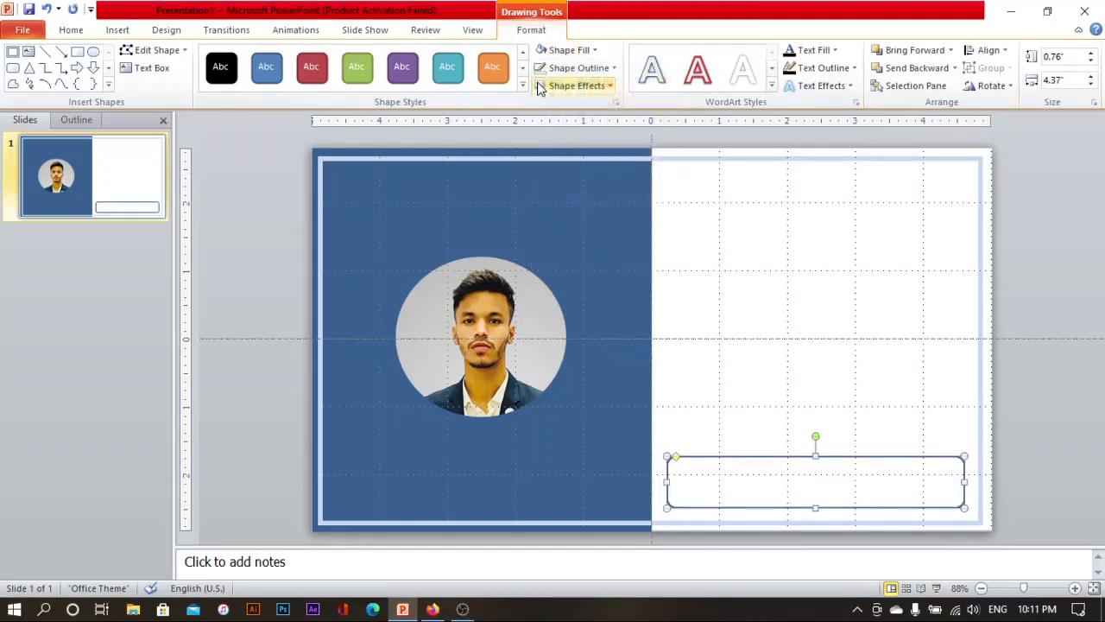
{"action": "left_click", "coordinate": [583, 68]}
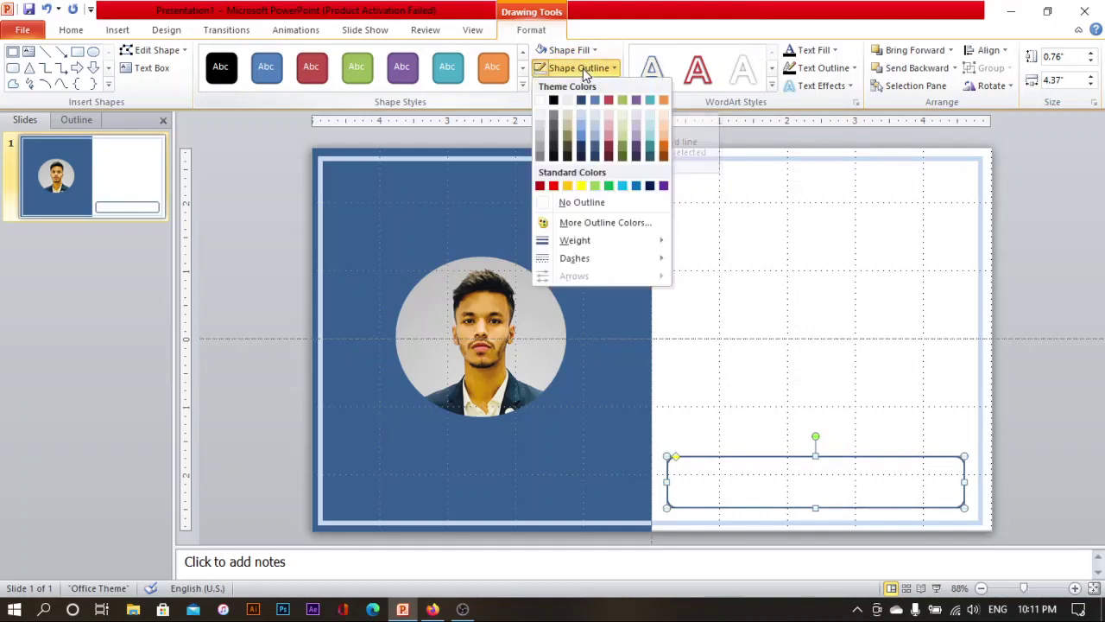
{"action": "left_click", "coordinate": [581, 202]}
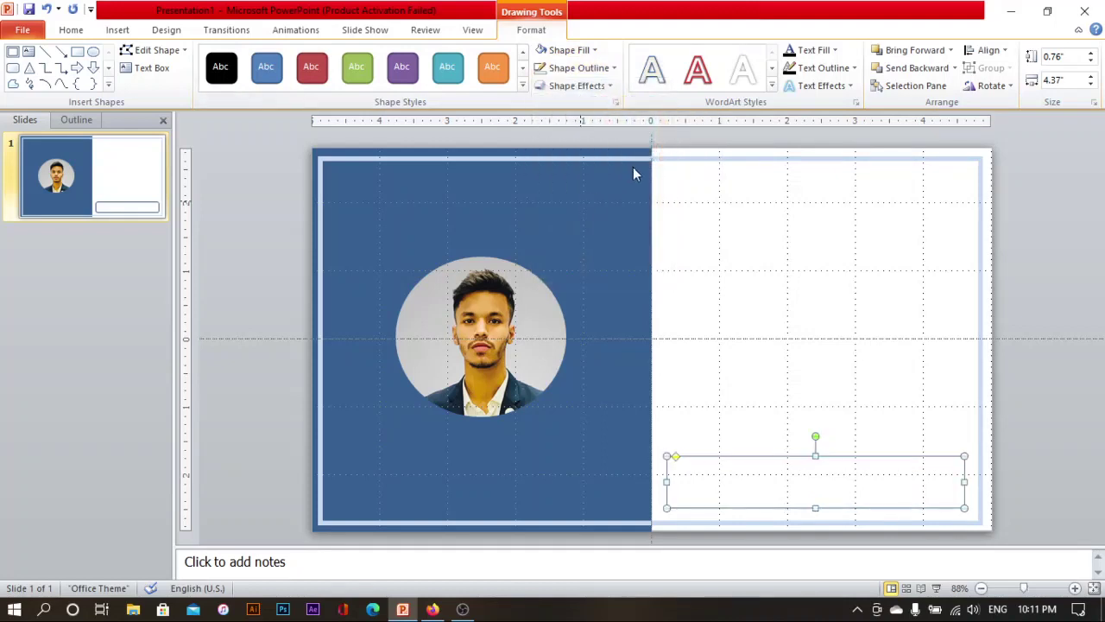
Dismiss the text effects settings and return to the Home ribbon.
{"action": "left_click", "coordinate": [855, 104]}
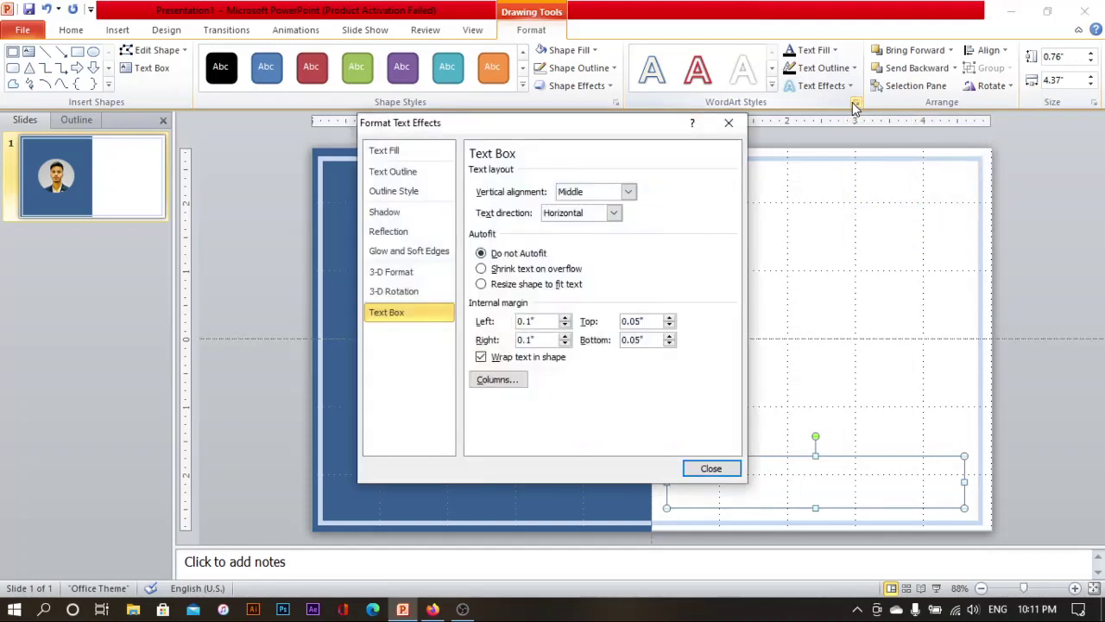
{"action": "left_click", "coordinate": [730, 122]}
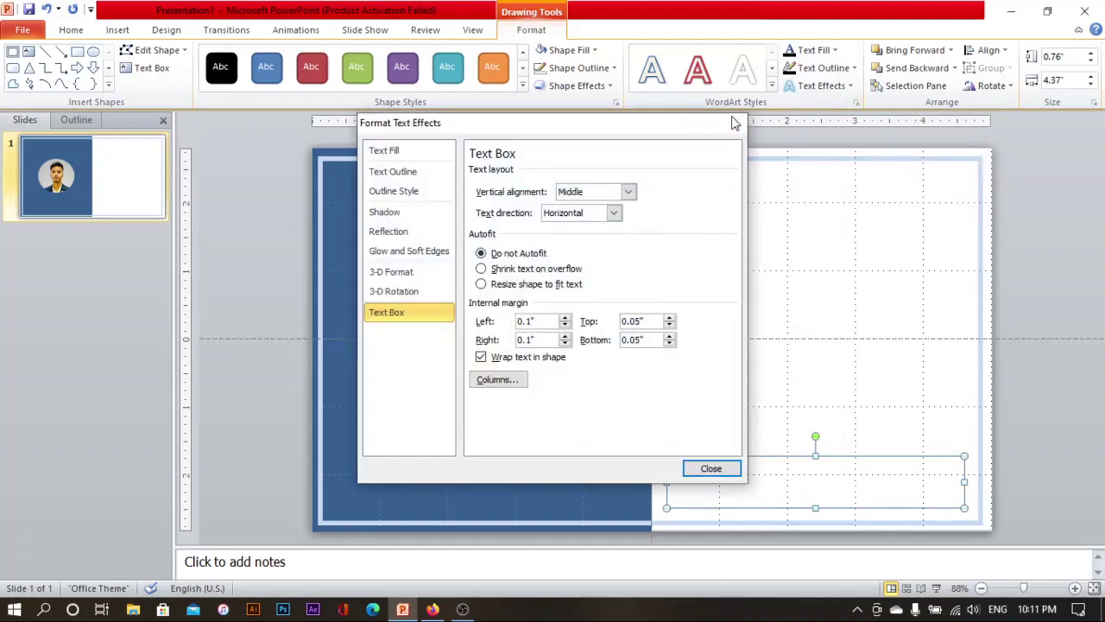
{"action": "left_click", "coordinate": [72, 31]}
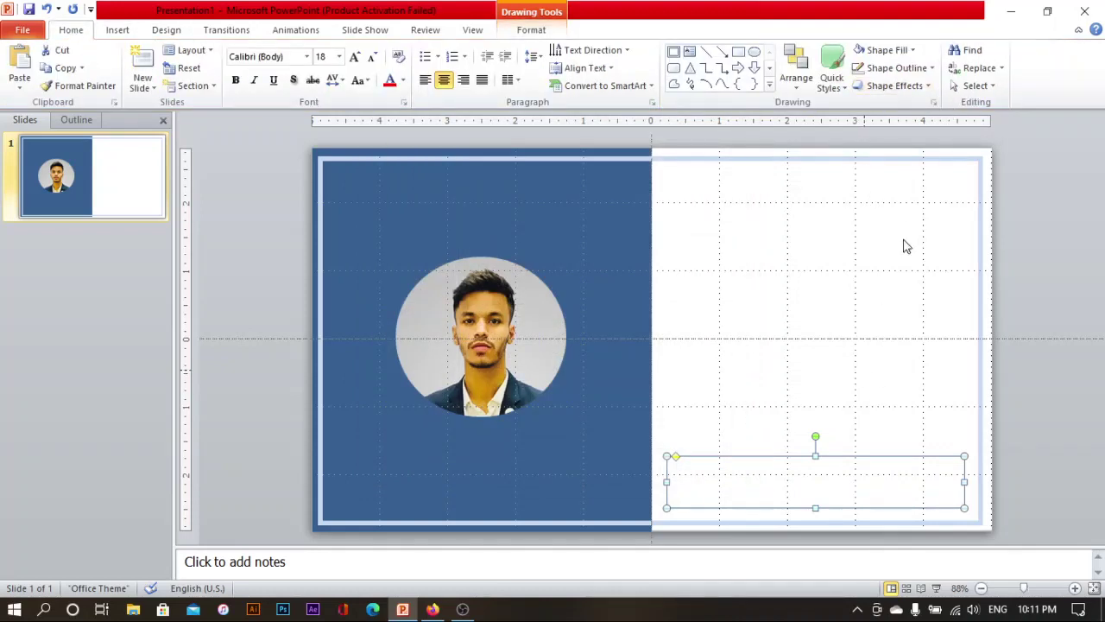
In Format Shape, give the rectangle a black shadow at 78% transparency.
{"action": "left_click", "coordinate": [933, 102]}
{"action": "mouse_move", "coordinate": [601, 122]}
{"action": "left_mouse_down"}
{"action": "mouse_move", "coordinate": [515, 162]}
{"action": "mouse_move", "coordinate": [443, 162]}
{"action": "left_mouse_up"}
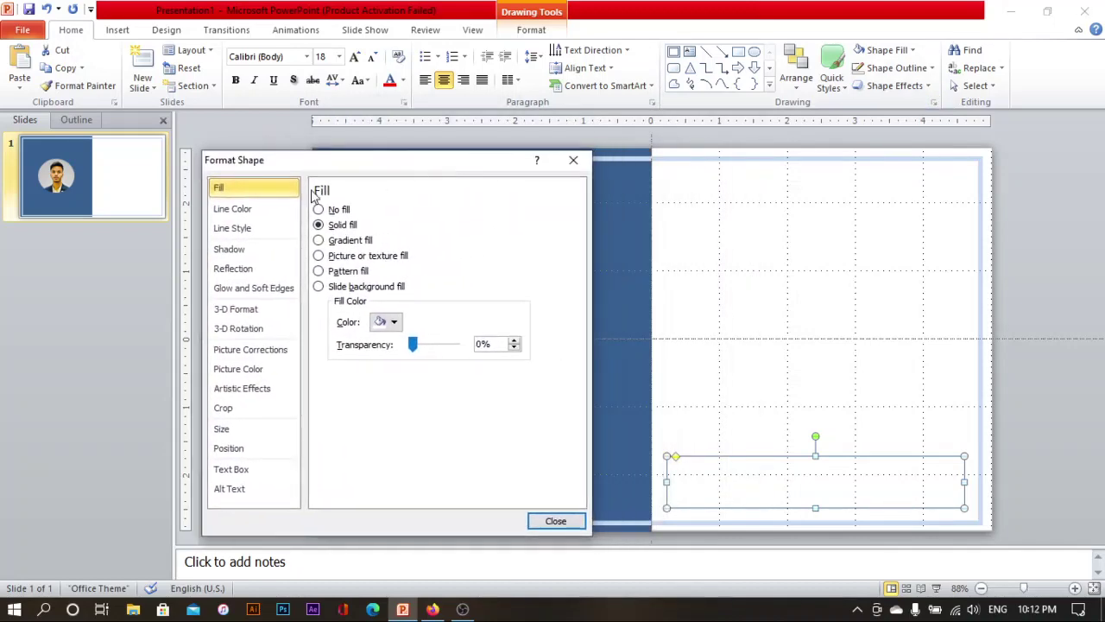
{"action": "left_click", "coordinate": [230, 250]}
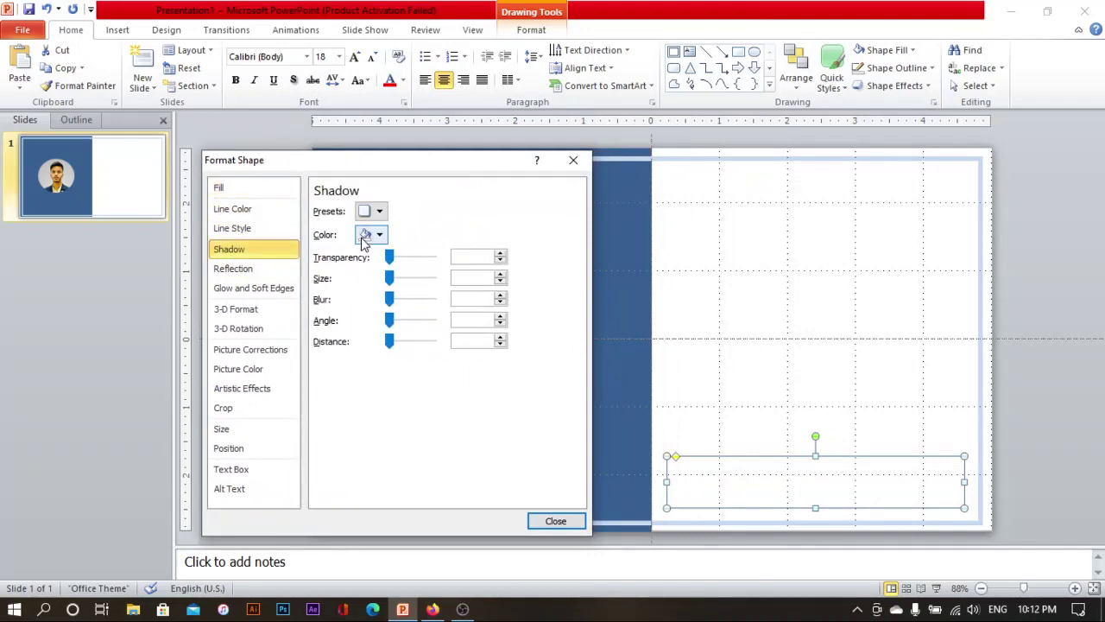
{"action": "left_click", "coordinate": [367, 236]}
{"action": "left_click", "coordinate": [376, 268]}
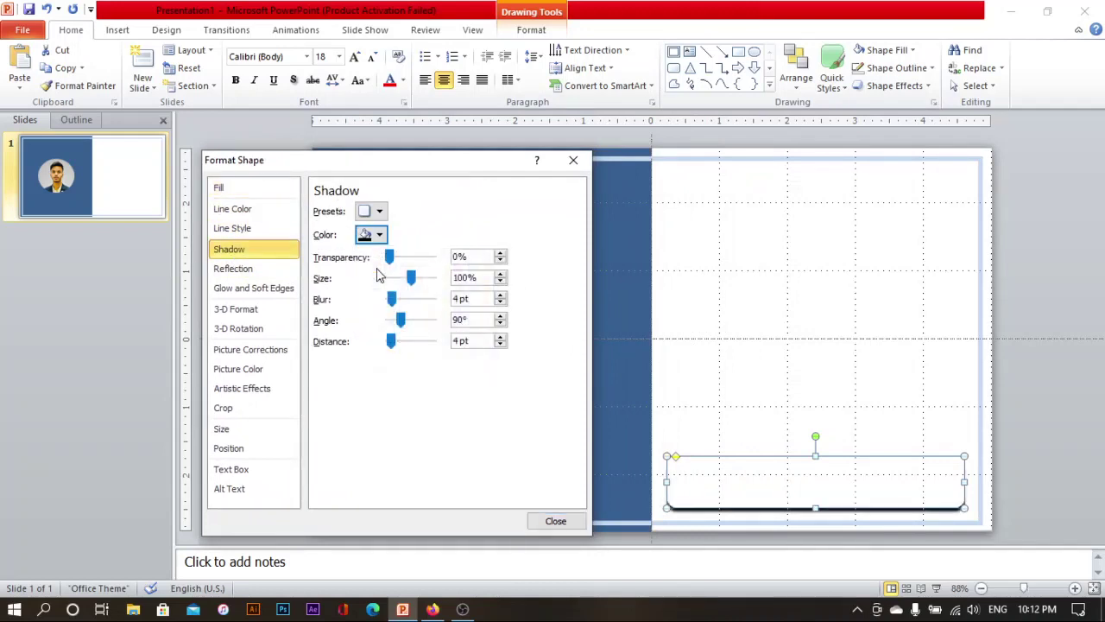
{"action": "left_click_drag", "start_coordinate": [389, 258], "coordinate": [423, 257]}
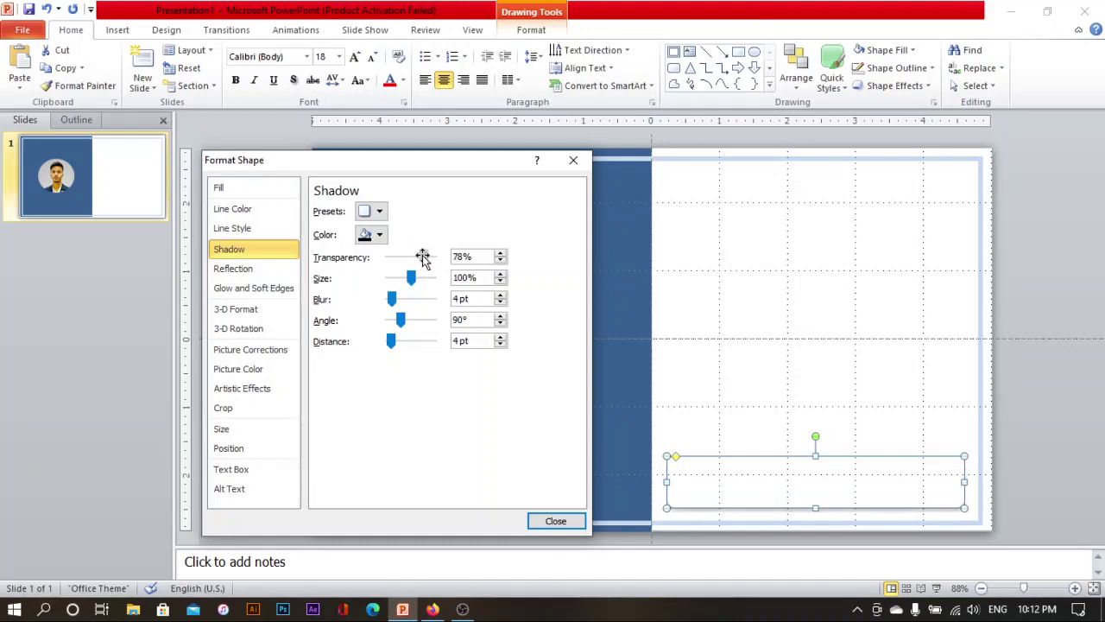
Set the shadow size to 103%, angle to 80° and distance to 1 pt.
{"action": "left_click", "coordinate": [501, 275]}
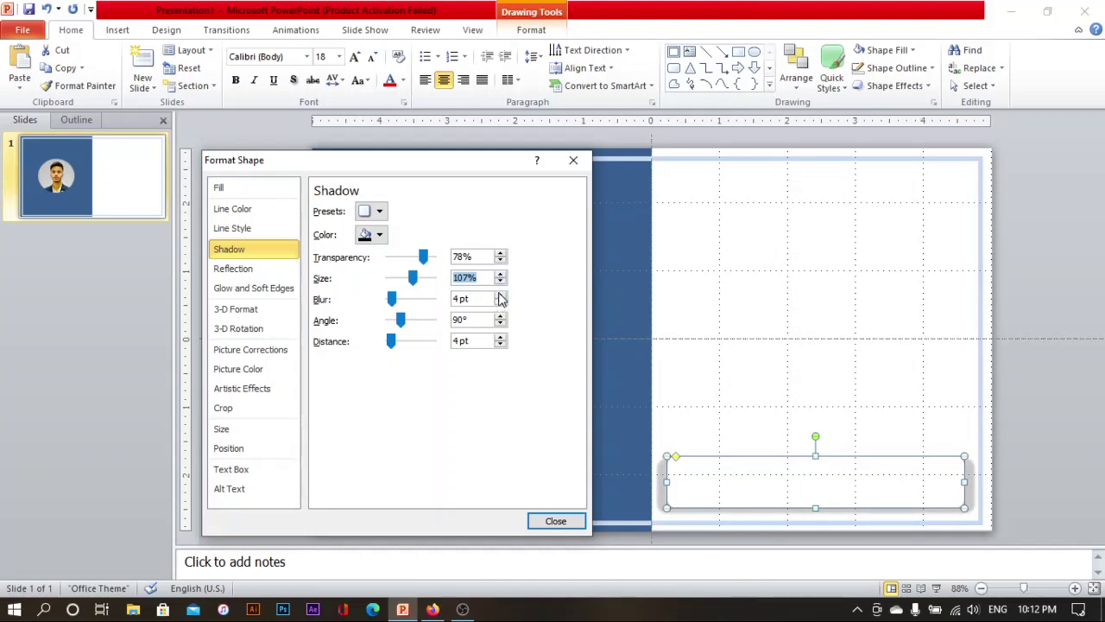
{"action": "left_click", "coordinate": [500, 324]}
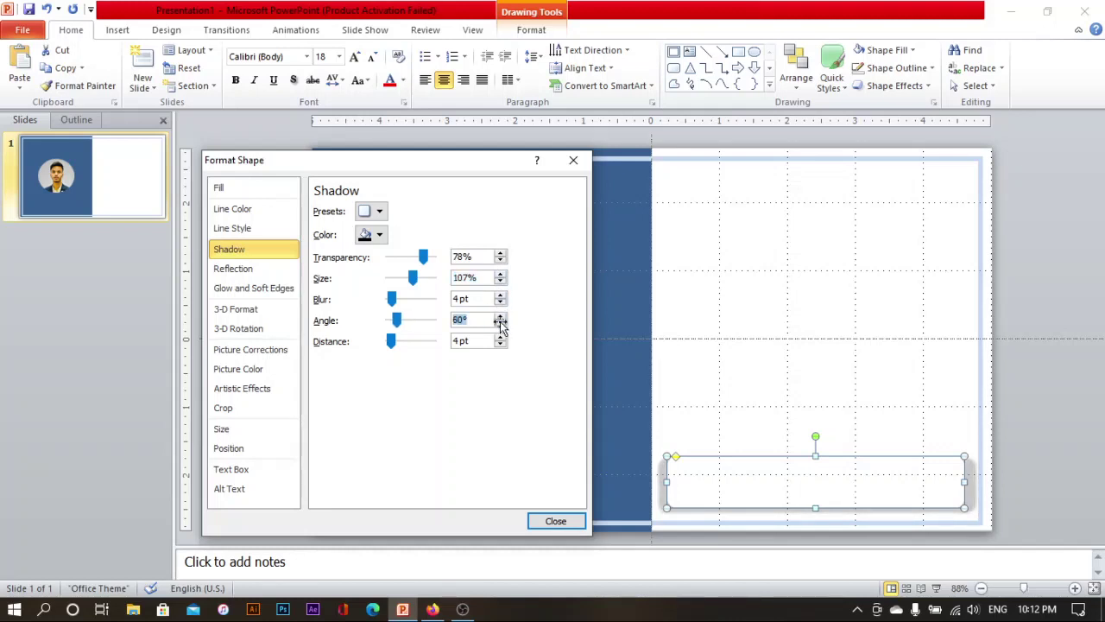
{"action": "left_click", "coordinate": [501, 316]}
{"action": "left_click", "coordinate": [501, 344]}
{"action": "left_click", "coordinate": [501, 344]}
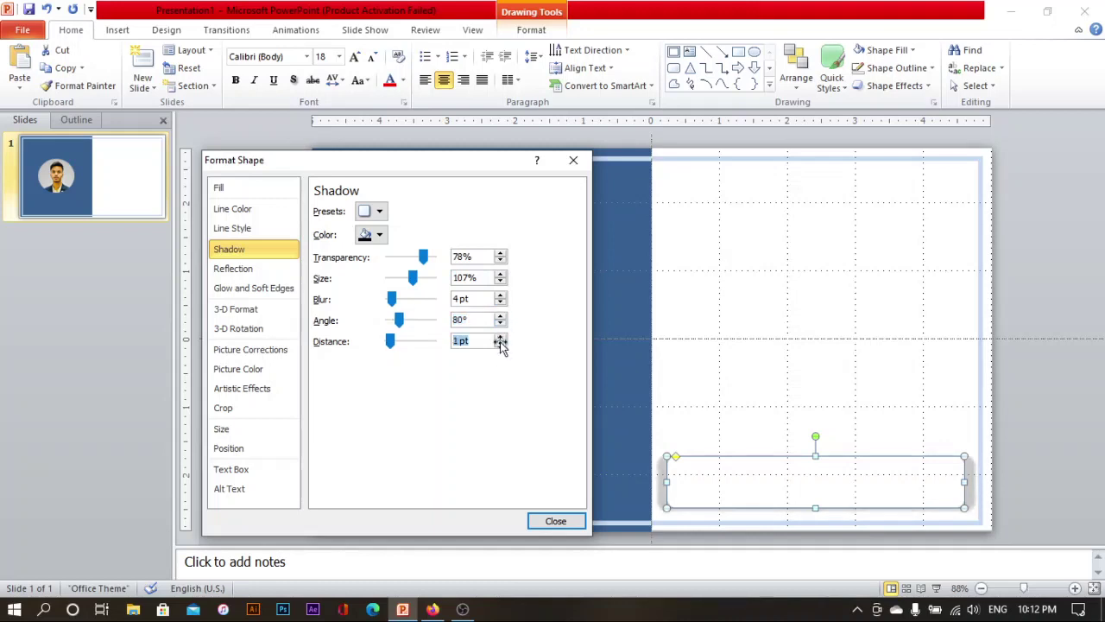
{"action": "left_click", "coordinate": [501, 344]}
{"action": "left_click", "coordinate": [500, 344]}
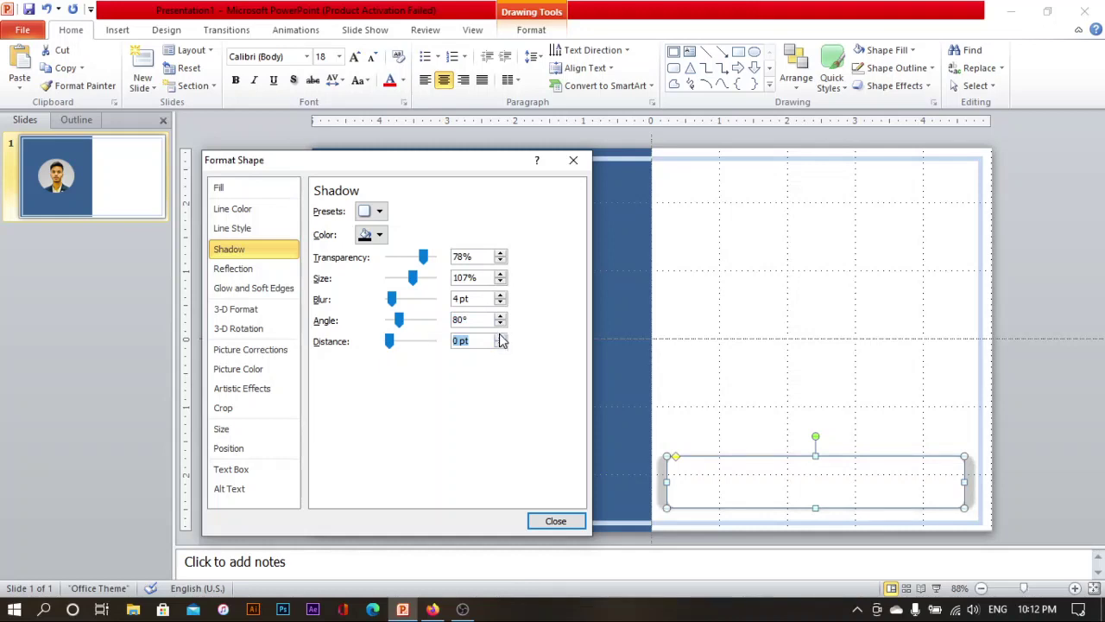
{"action": "left_click", "coordinate": [500, 336]}
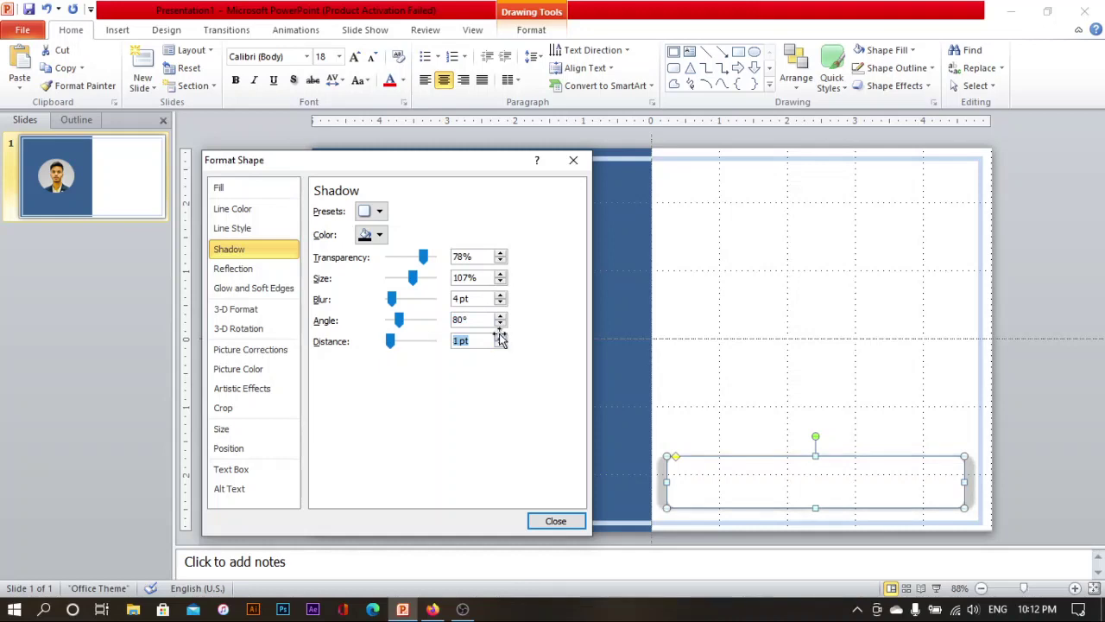
{"action": "left_click", "coordinate": [499, 274]}
{"action": "left_click", "coordinate": [499, 274]}
{"action": "left_click", "coordinate": [499, 273]}
{"action": "left_click", "coordinate": [500, 282]}
{"action": "left_click", "coordinate": [500, 281]}
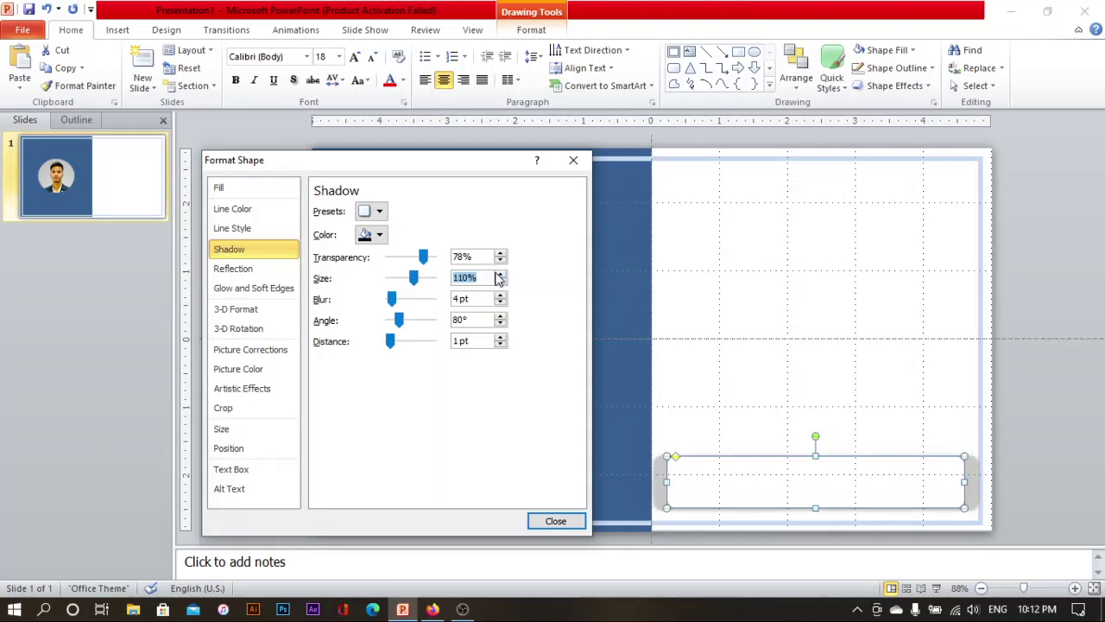
{"action": "left_click", "coordinate": [500, 281]}
{"action": "left_click", "coordinate": [500, 282]}
{"action": "left_click", "coordinate": [499, 281]}
{"action": "left_click", "coordinate": [499, 281]}
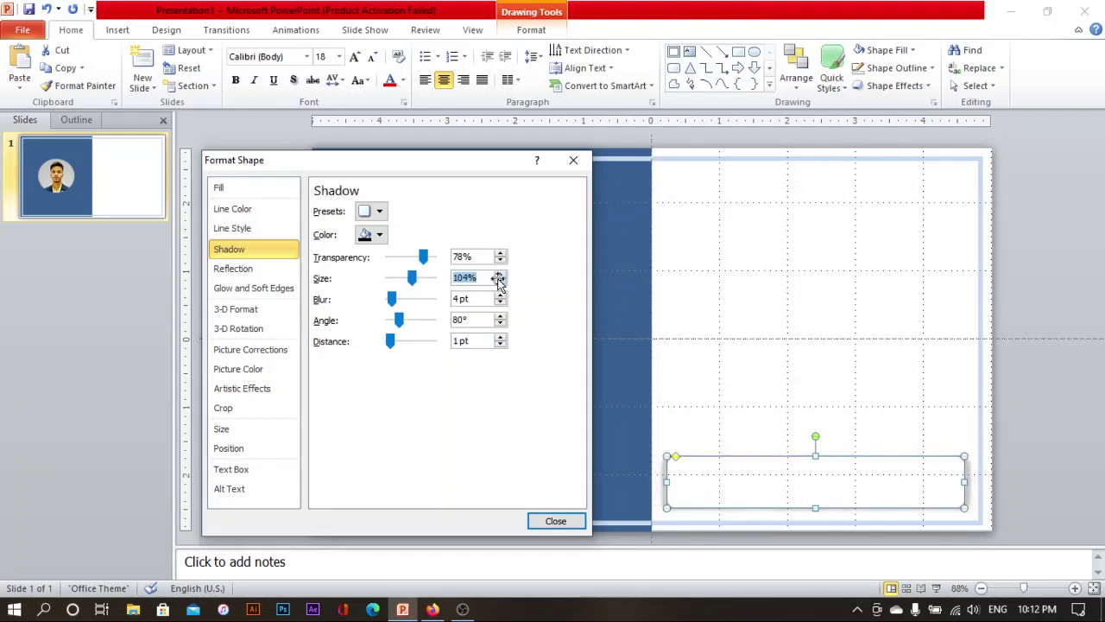
{"action": "left_click", "coordinate": [499, 281]}
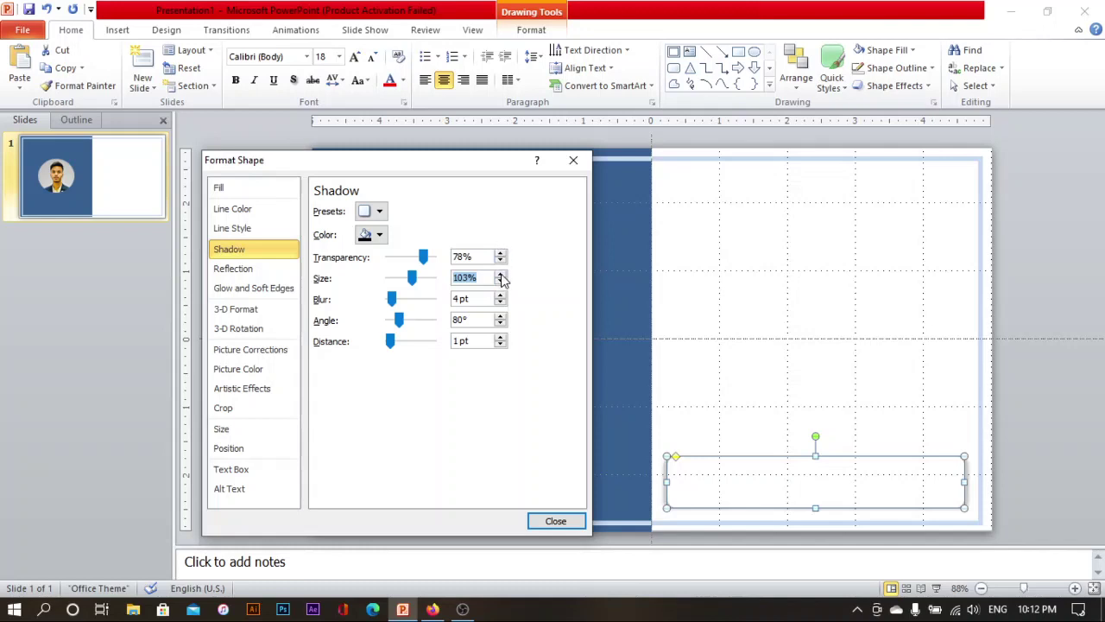
Raise the shadow blur to 12 pt and close the Format Shape settings.
{"action": "left_click", "coordinate": [500, 294]}
{"action": "left_click", "coordinate": [500, 294]}
{"action": "left_click", "coordinate": [499, 294]}
{"action": "left_click", "coordinate": [500, 294]}
{"action": "left_click", "coordinate": [500, 295]}
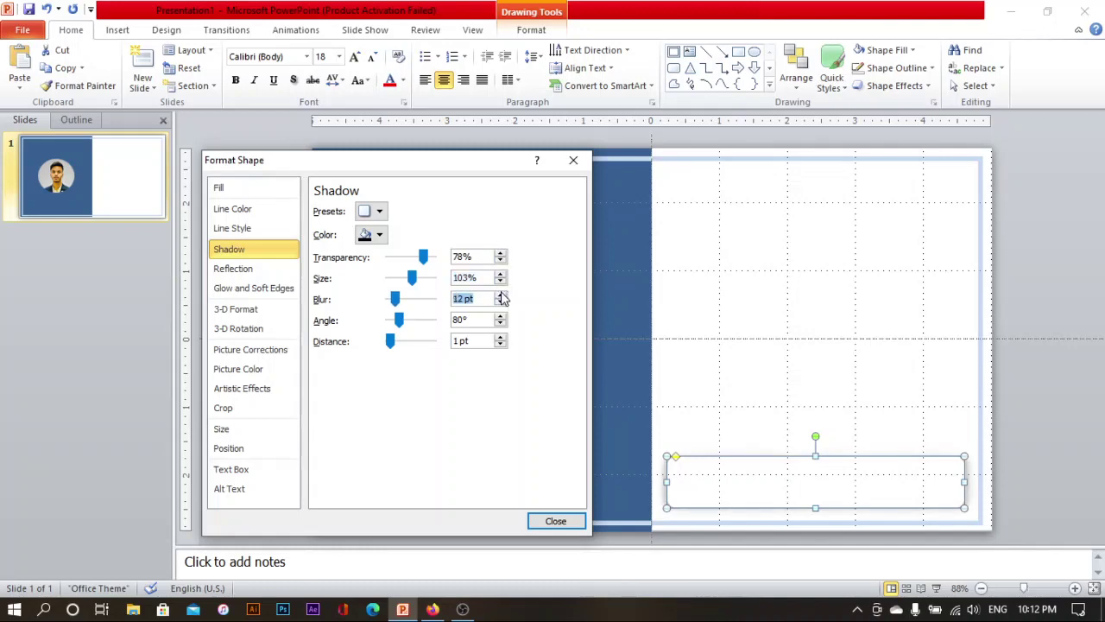
{"action": "left_click", "coordinate": [543, 524]}
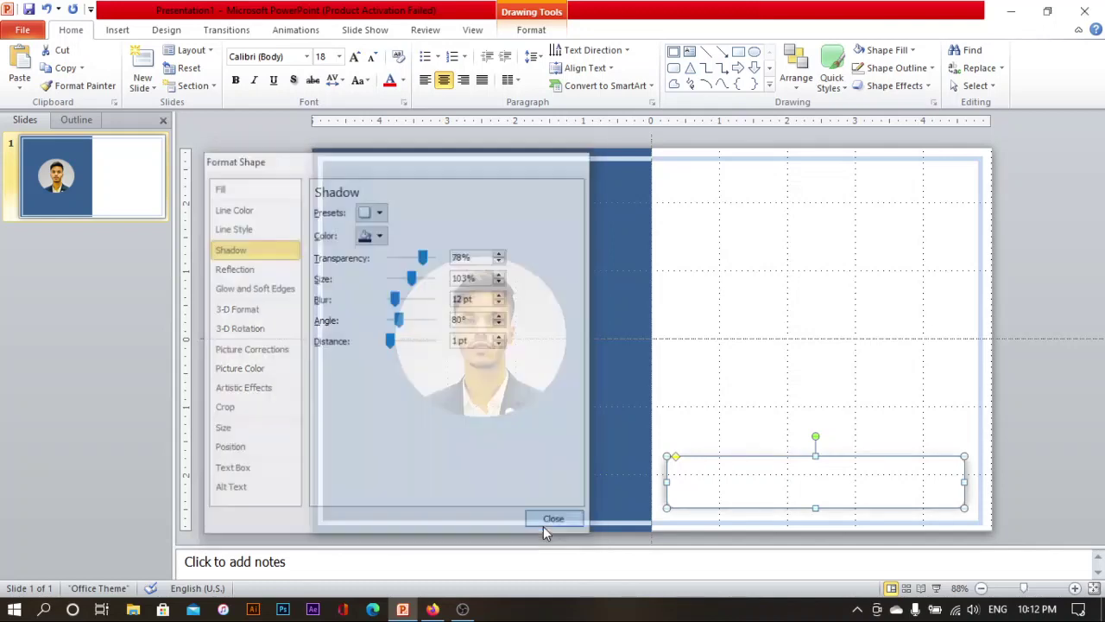
{"action": "left_click", "coordinate": [842, 385]}
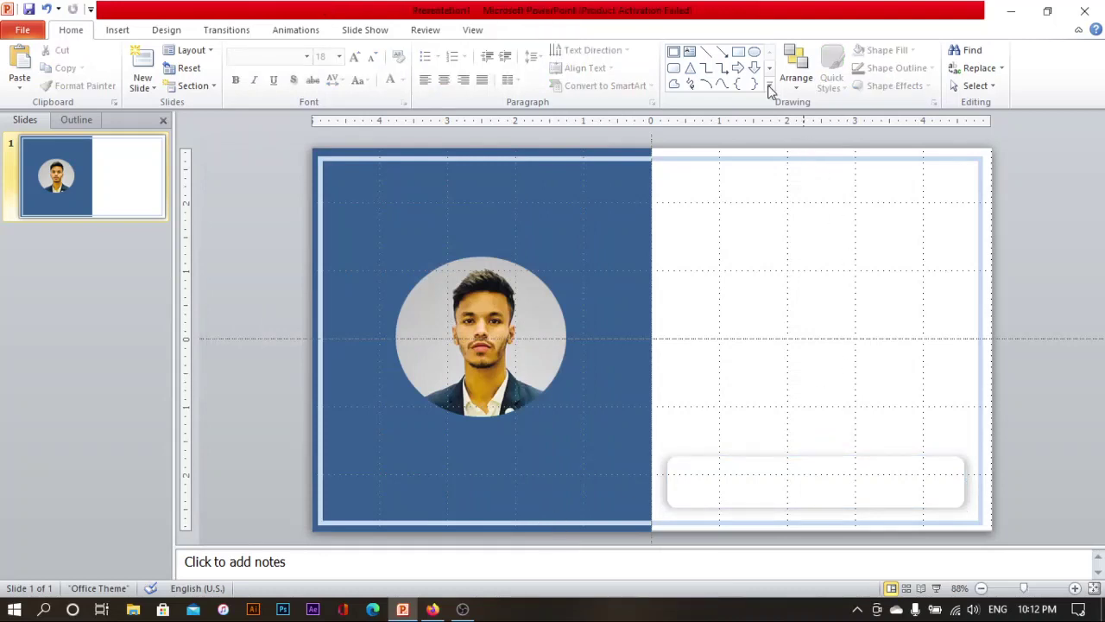
Draw a wide text box inside the bottom-right shadowed banner.
{"action": "left_click", "coordinate": [691, 55]}
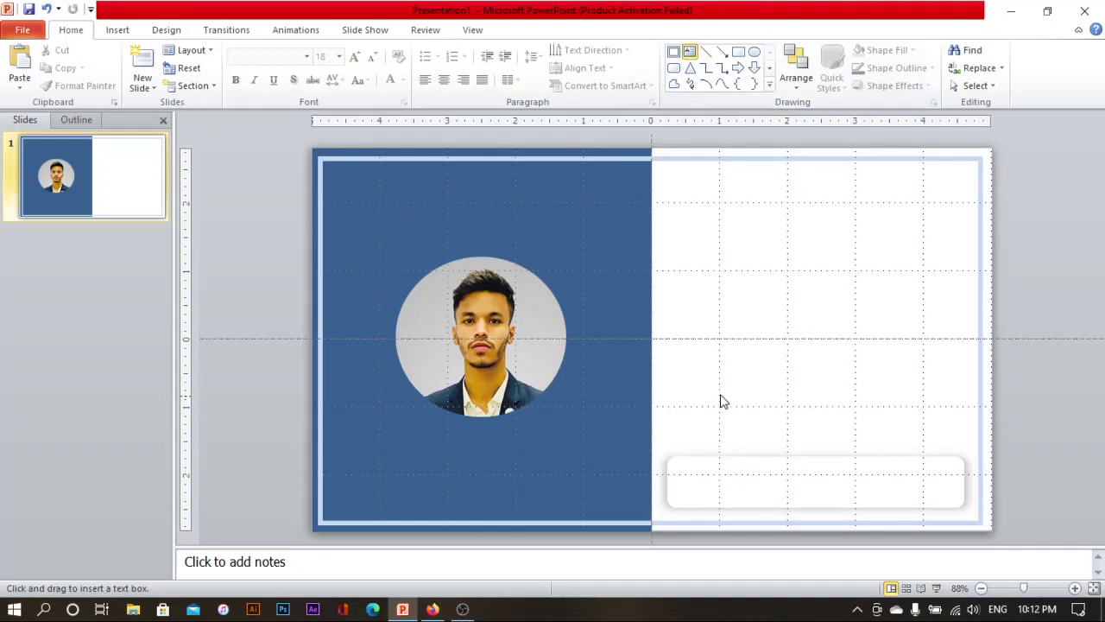
{"action": "left_click_drag", "start_coordinate": [697, 462], "coordinate": [838, 497]}
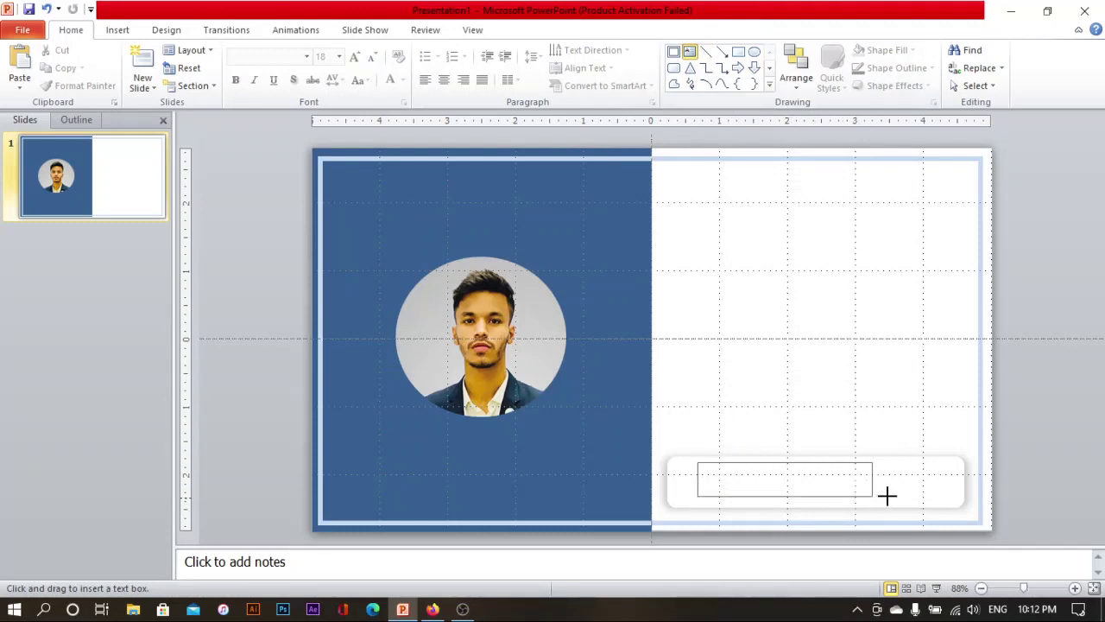
{"action": "left_click_drag", "start_coordinate": [838, 498], "coordinate": [932, 501]}
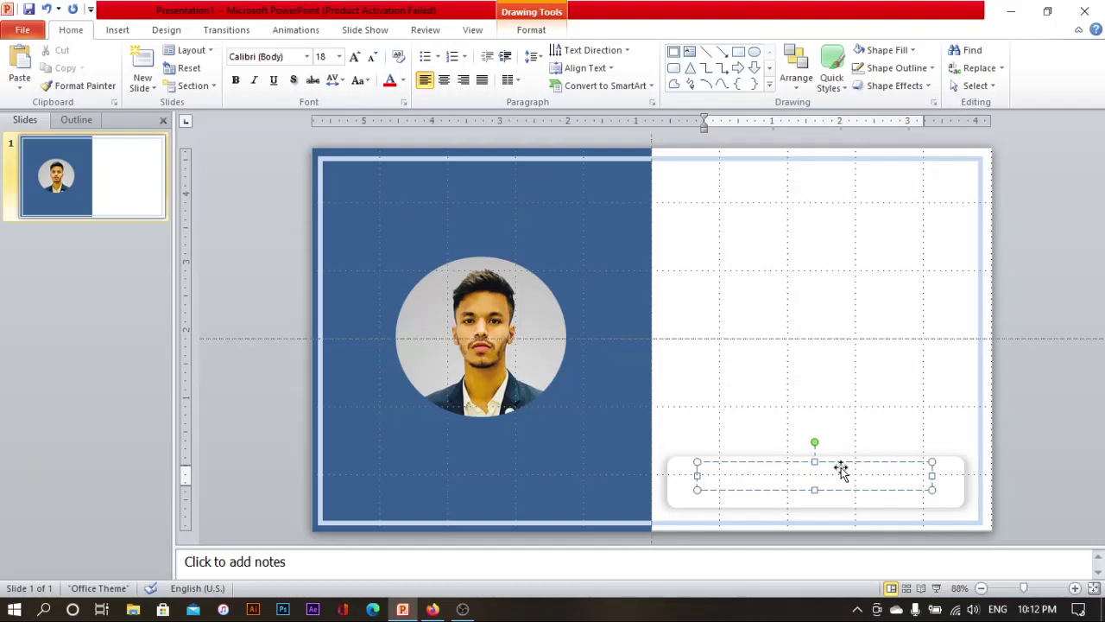
Type 'REBU: Research & Business' into the banner's text box.
{"action": "type", "text": "R"}
{"action": "type", "text": "EBU"}
{"action": "type", "text": ": "}
{"action": "type", "text": "Re"}
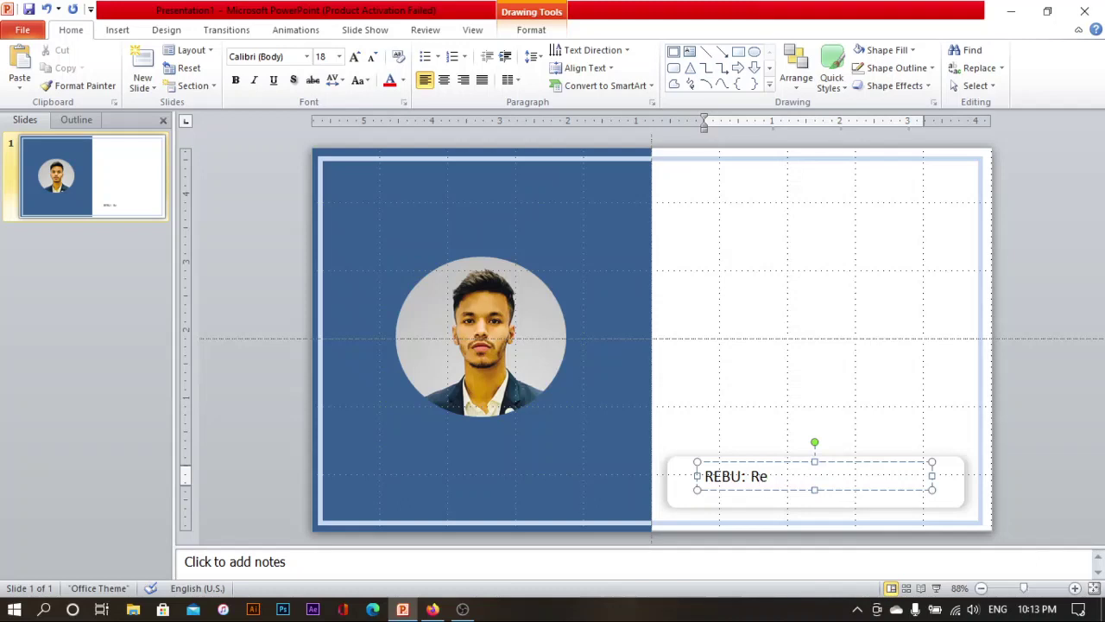
{"action": "type", "text": "search"}
{"action": "type", "text": "& B"}
{"action": "type", "text": "usin"}
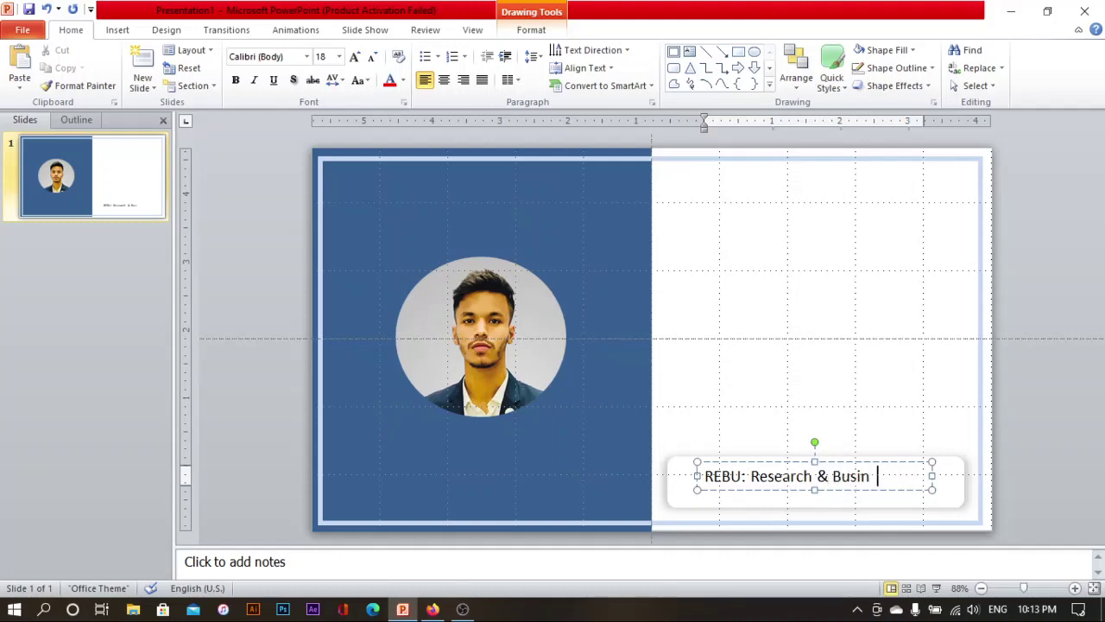
{"action": "type", "text": "ess"}
Make the banner title bold, centred and in the Tw Cen MT font.
{"action": "left_click_drag", "start_coordinate": [892, 476], "coordinate": [707, 476]}
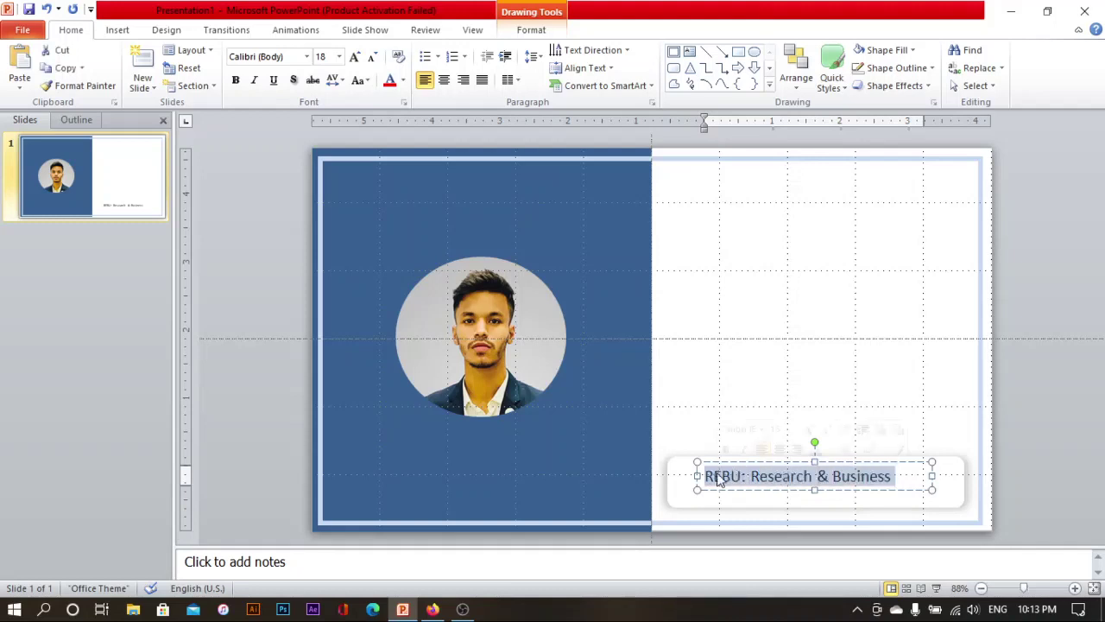
{"action": "left_click", "coordinate": [726, 448]}
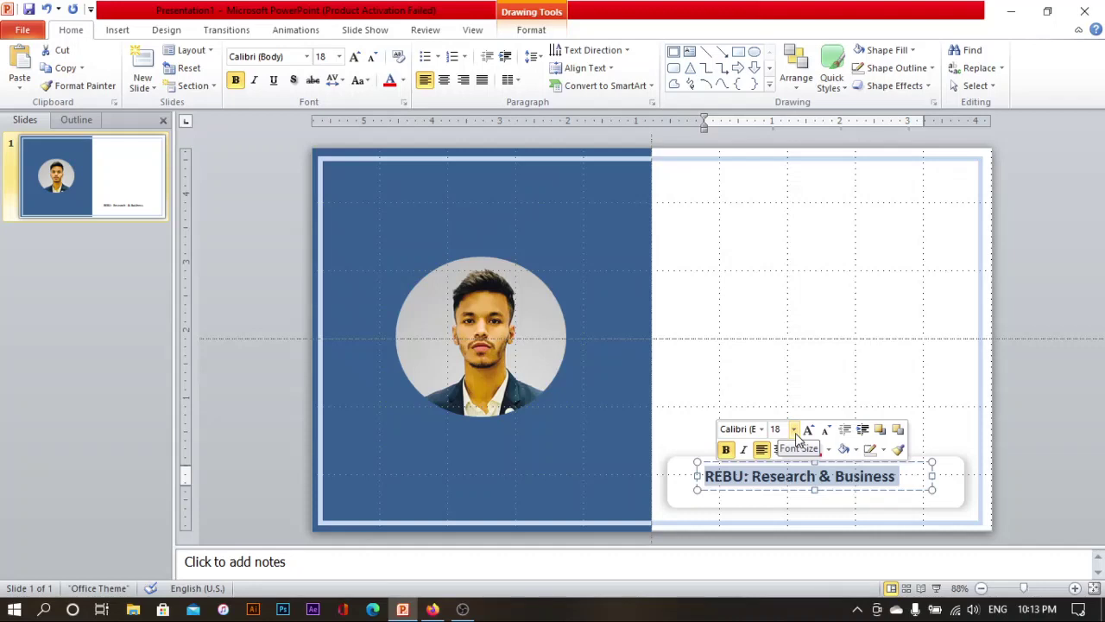
{"action": "left_click", "coordinate": [794, 434]}
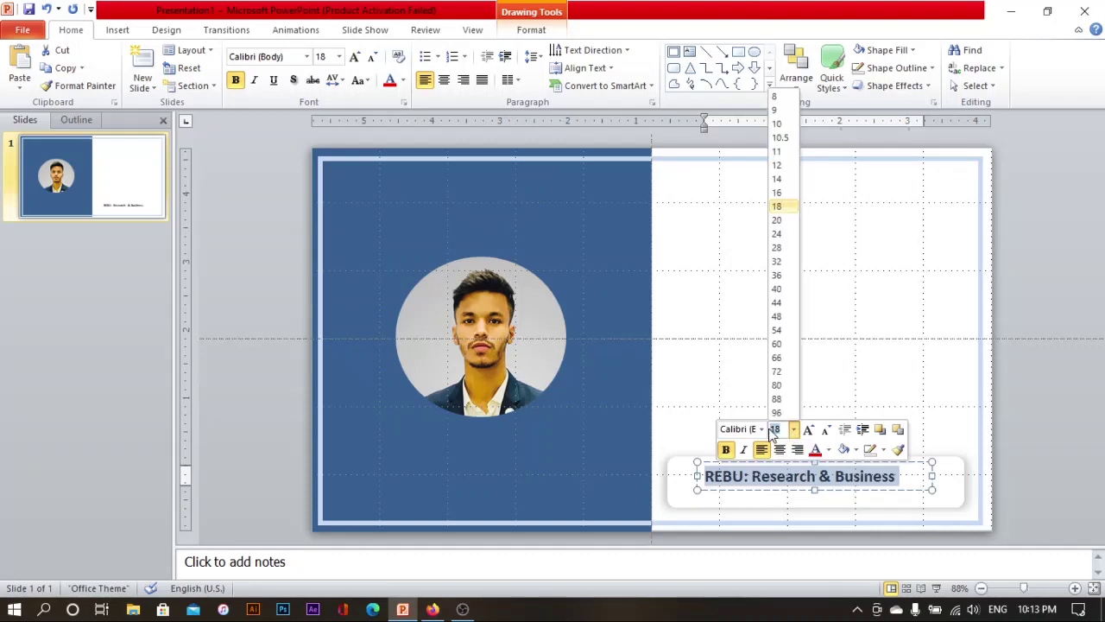
{"action": "left_click", "coordinate": [780, 450]}
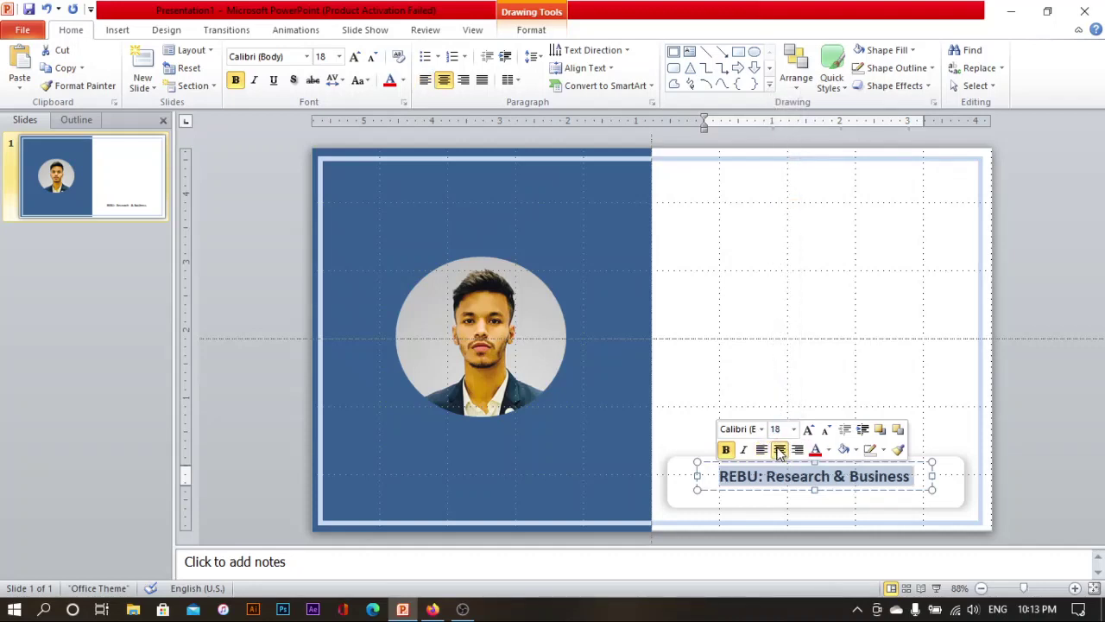
{"action": "left_click", "coordinate": [749, 430]}
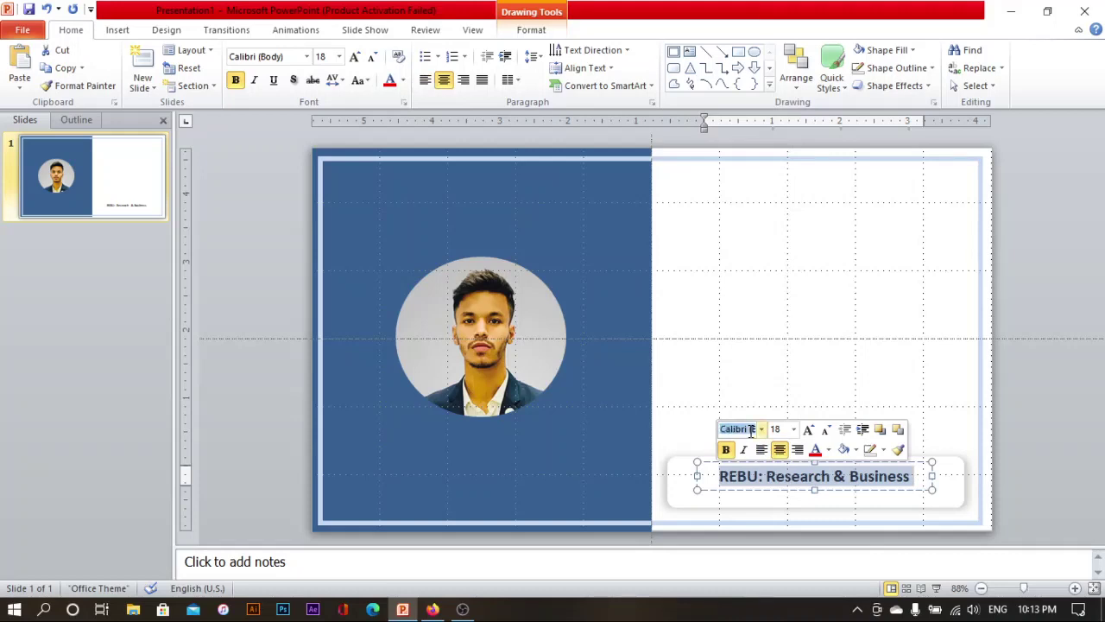
{"action": "type", "text": "t"}
{"action": "type", "text": "w Cen MT"}
{"action": "key", "text": "Return"}
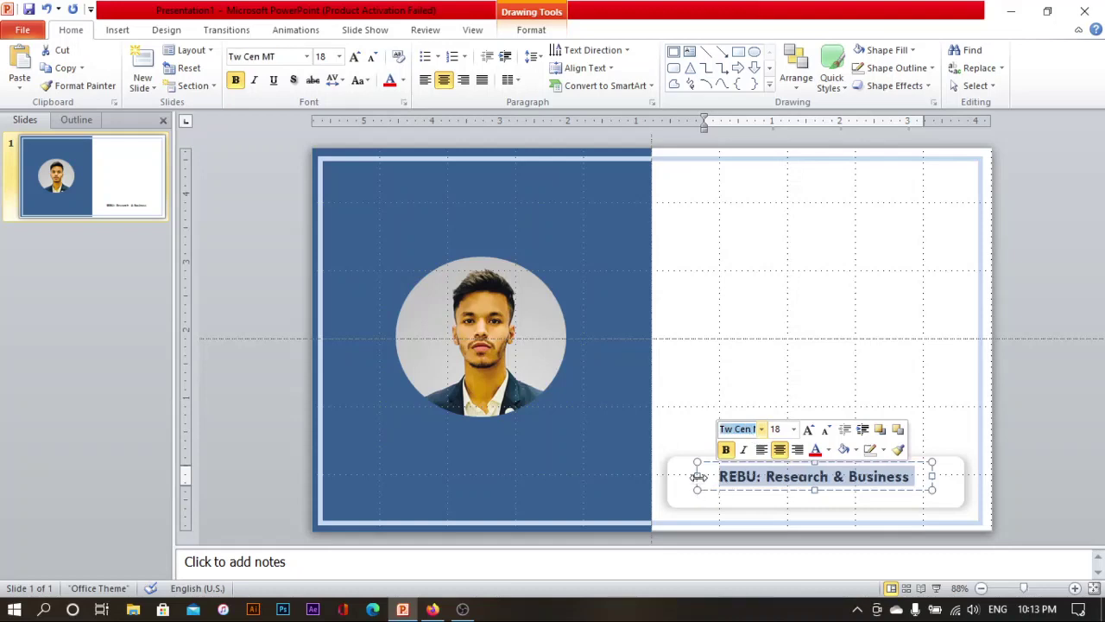
Widen the title box across the full banner and nudge it slightly lower.
{"action": "mouse_move", "coordinate": [698, 476]}
{"action": "left_mouse_down"}
{"action": "mouse_move", "coordinate": [660, 476]}
{"action": "mouse_move", "coordinate": [670, 476]}
{"action": "left_mouse_up"}
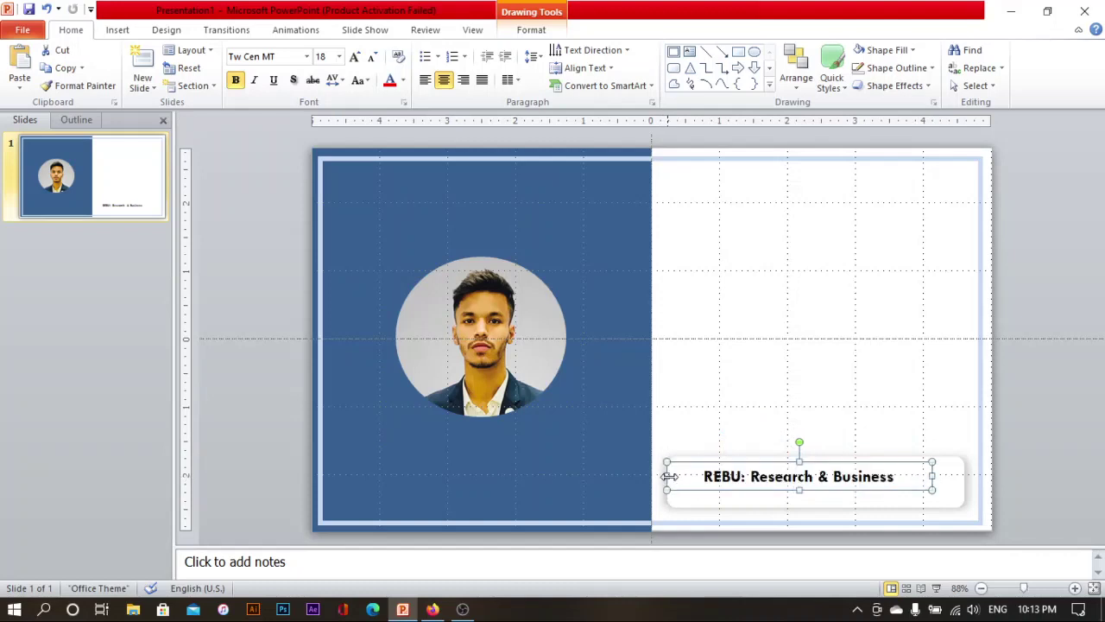
{"action": "left_click_drag", "start_coordinate": [931, 476], "coordinate": [964, 475]}
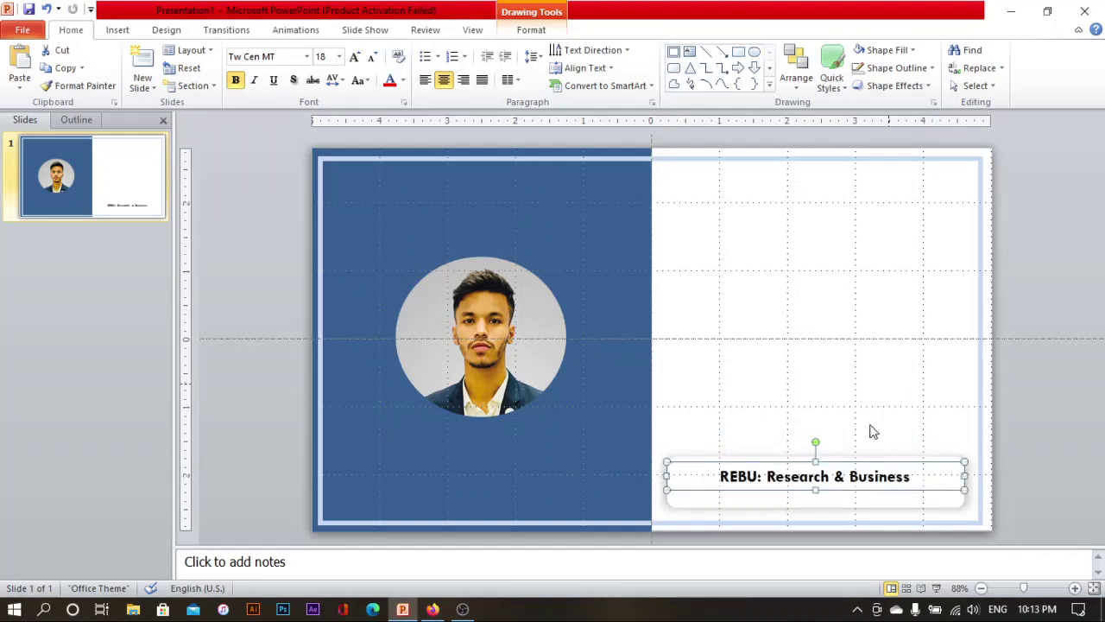
{"action": "left_click_drag", "start_coordinate": [827, 488], "coordinate": [828, 495]}
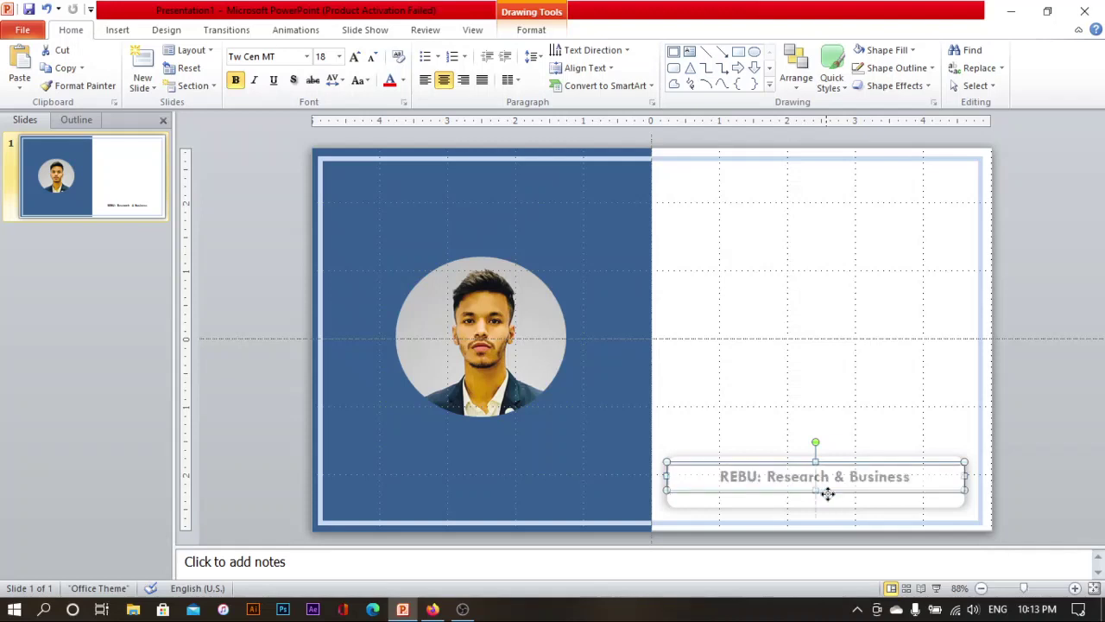
{"action": "left_click", "coordinate": [816, 427]}
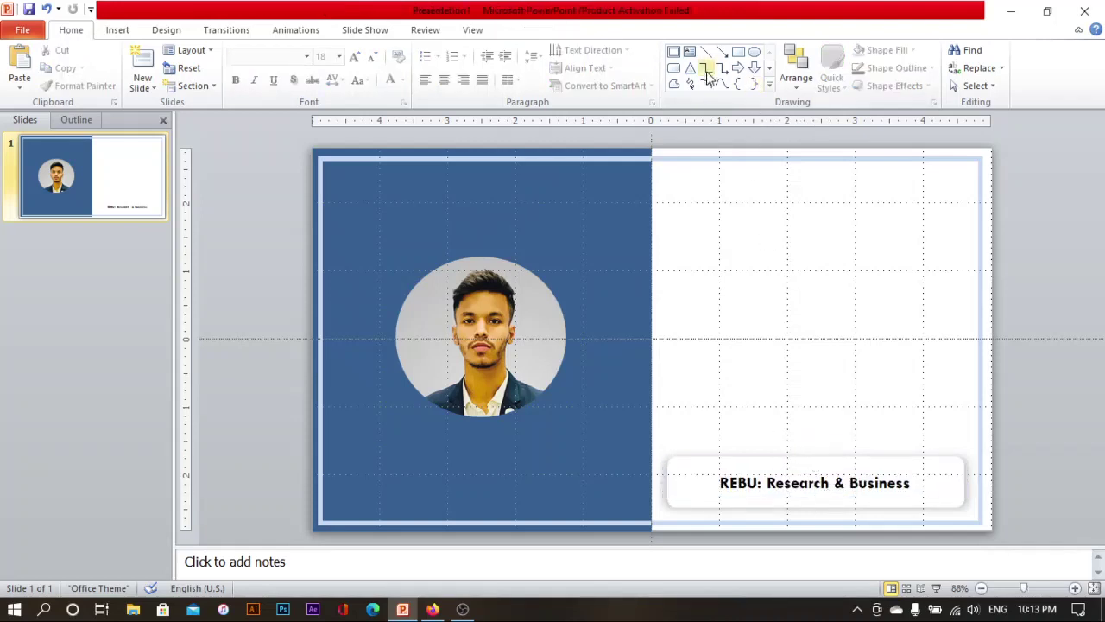
Draw a text box below the photo and widen it on both sides.
{"action": "left_click", "coordinate": [689, 51]}
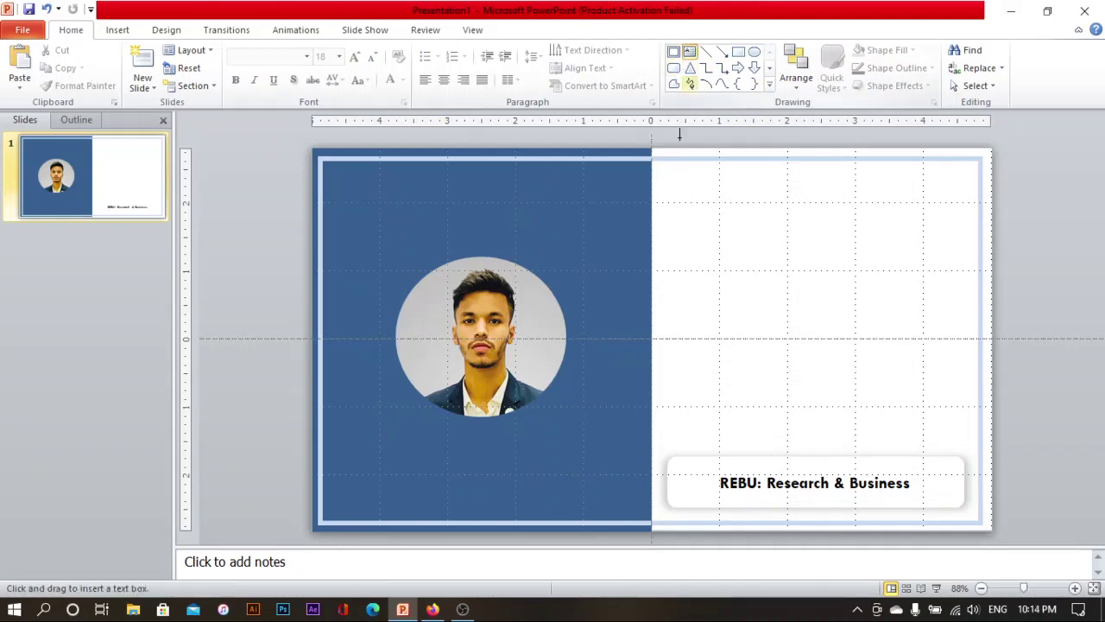
{"action": "left_click_drag", "start_coordinate": [395, 457], "coordinate": [565, 506]}
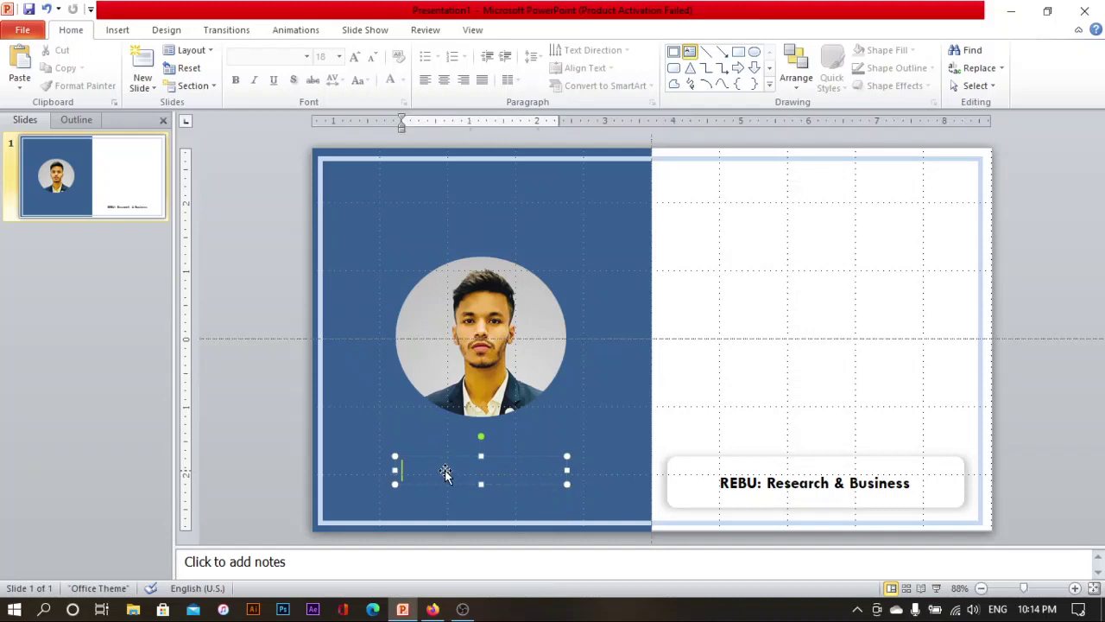
{"action": "left_click_drag", "start_coordinate": [396, 468], "coordinate": [375, 470]}
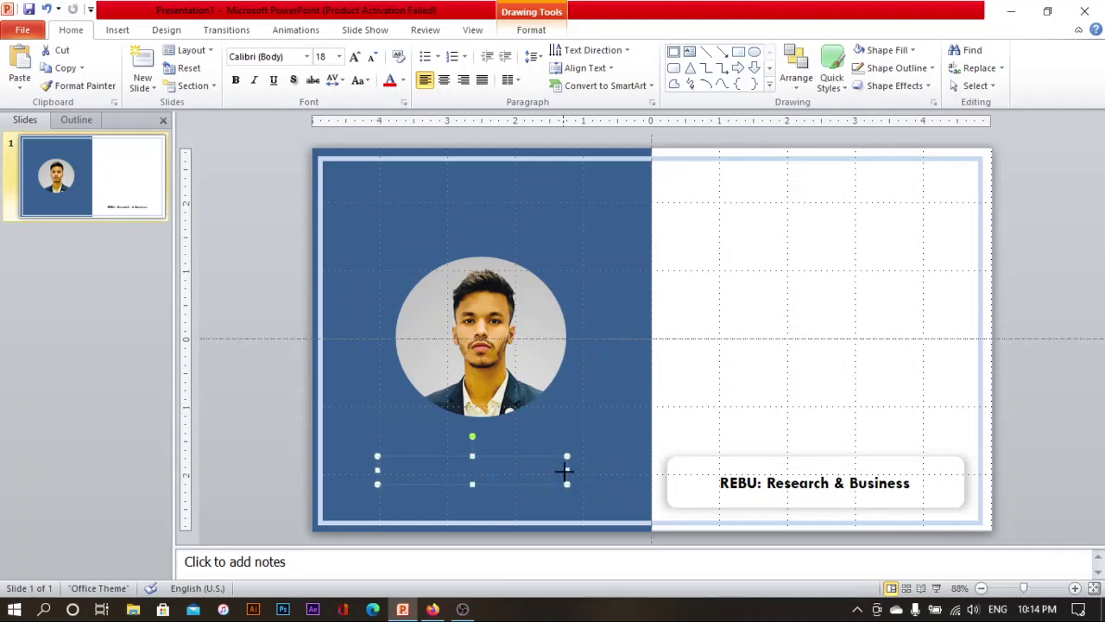
{"action": "left_click_drag", "start_coordinate": [567, 469], "coordinate": [583, 469]}
Type the person's name, then 'Graphic Designer & CEO REBU' on the next line.
{"action": "left_click", "coordinate": [428, 471]}
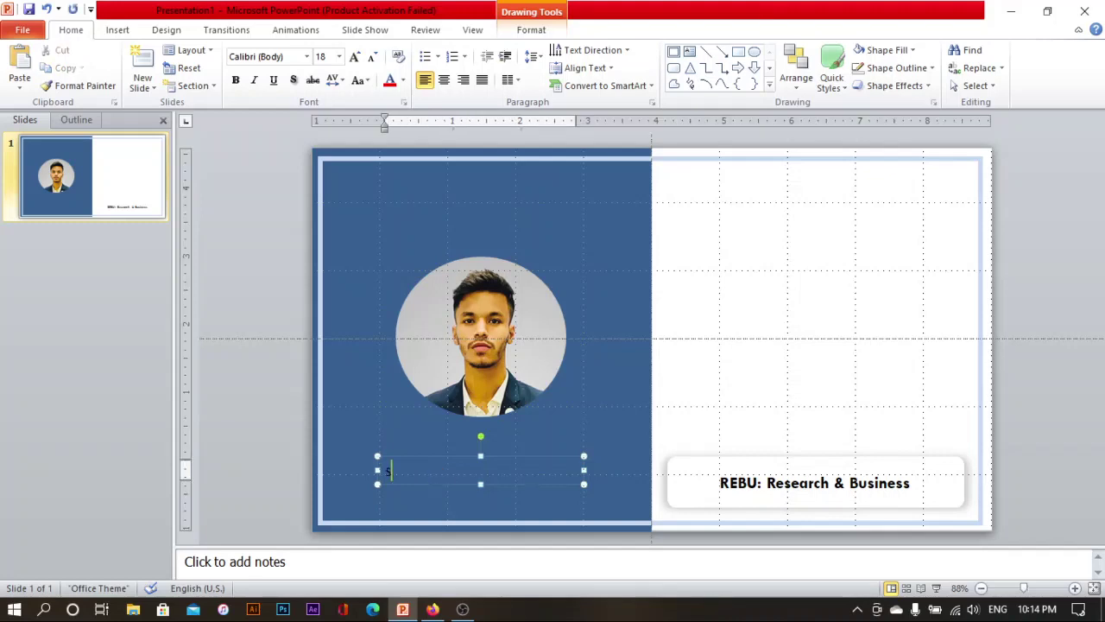
{"action": "type", "text": "S"}
{"action": "type", "text": "alman ISlam"}
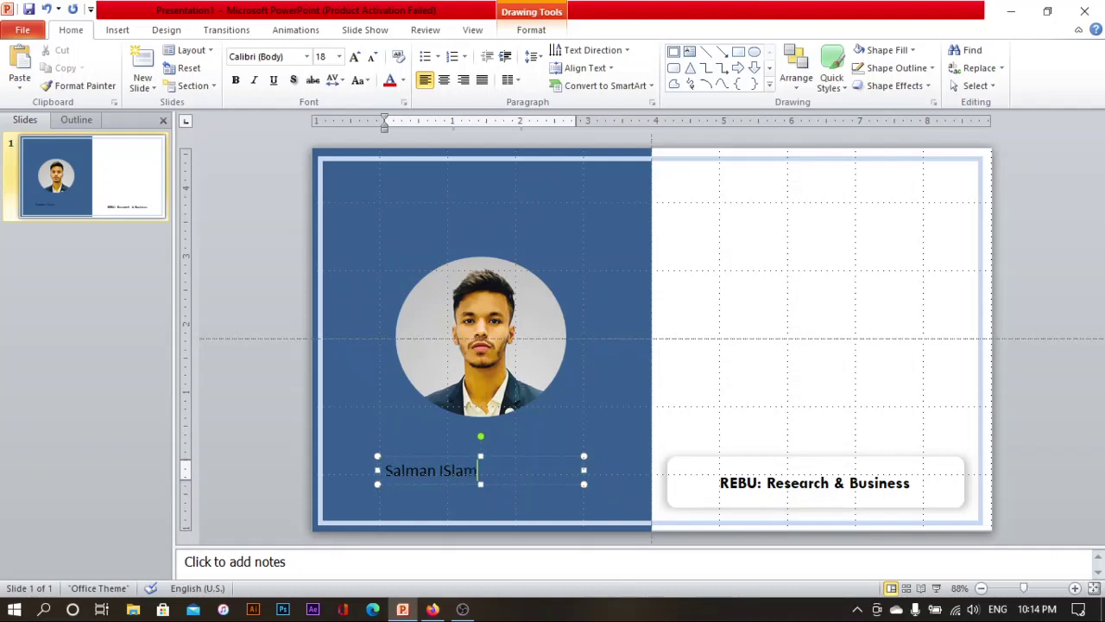
{"action": "key", "text": "BackSpace"}
{"action": "key", "text": "BackSpace"}
{"action": "key", "text": "BackSpace"}
{"action": "key", "text": "BackSpace"}
{"action": "key", "text": "BackSpace"}
{"action": "type", "text": "I"}
{"action": "type", "text": "slam"}
{"action": "key", "text": "Return"}
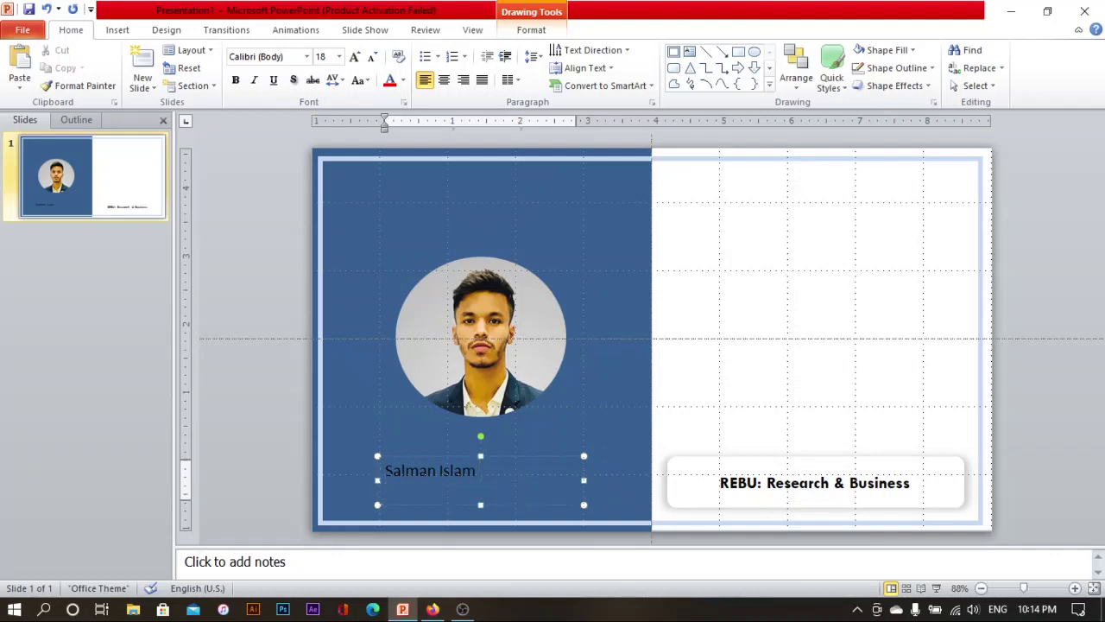
{"action": "type", "text": "G"}
{"action": "type", "text": "raph"}
{"action": "type", "text": "ic Desi"}
{"action": "type", "text": "gne"}
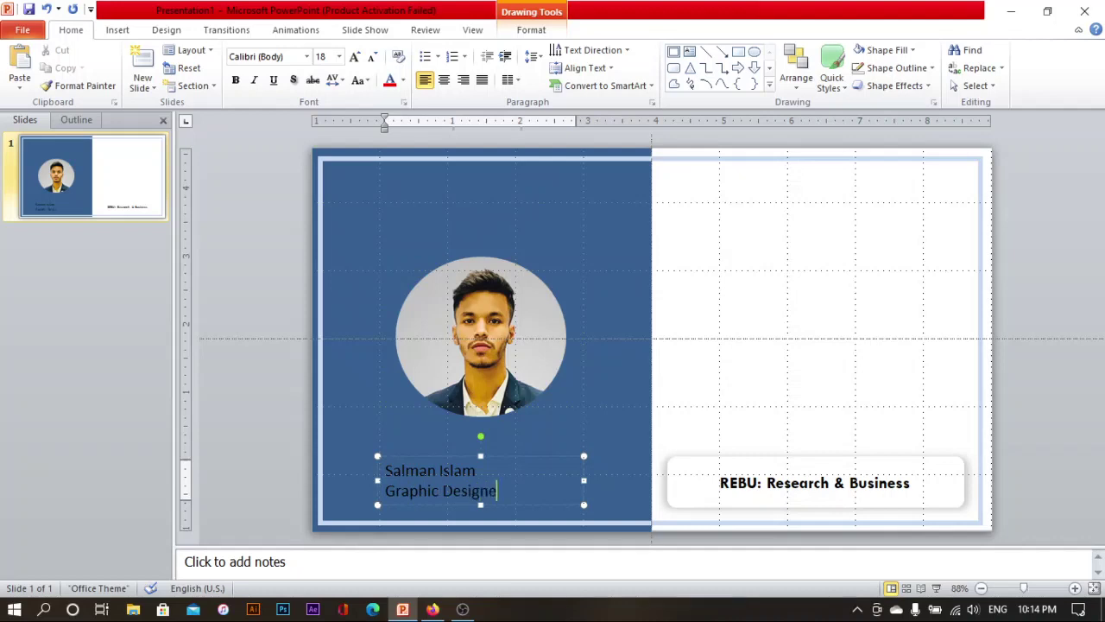
{"action": "type", "text": "r"}
{"action": "type", "text": "& "}
{"action": "type", "text": "CEO"}
{"action": "type", "text": " R"}
{"action": "type", "text": "B"}
{"action": "key", "text": "BackSpace"}
{"action": "type", "text": "EBU"}
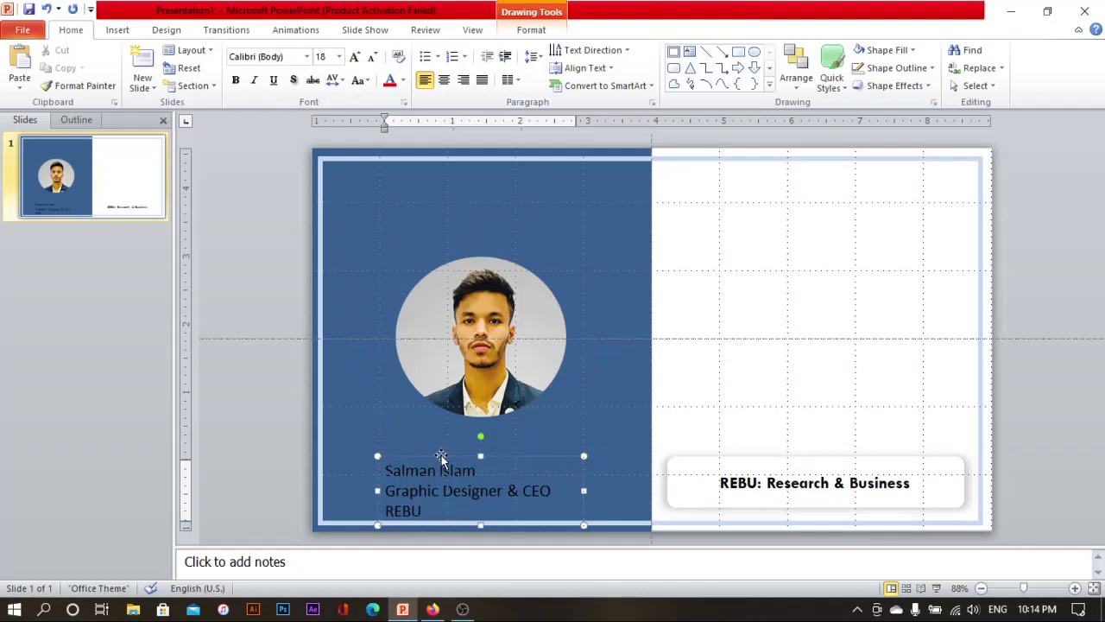
Format the name block as white, bold, centred Tw Cen MT text.
{"action": "left_click_drag", "start_coordinate": [386, 471], "coordinate": [452, 513]}
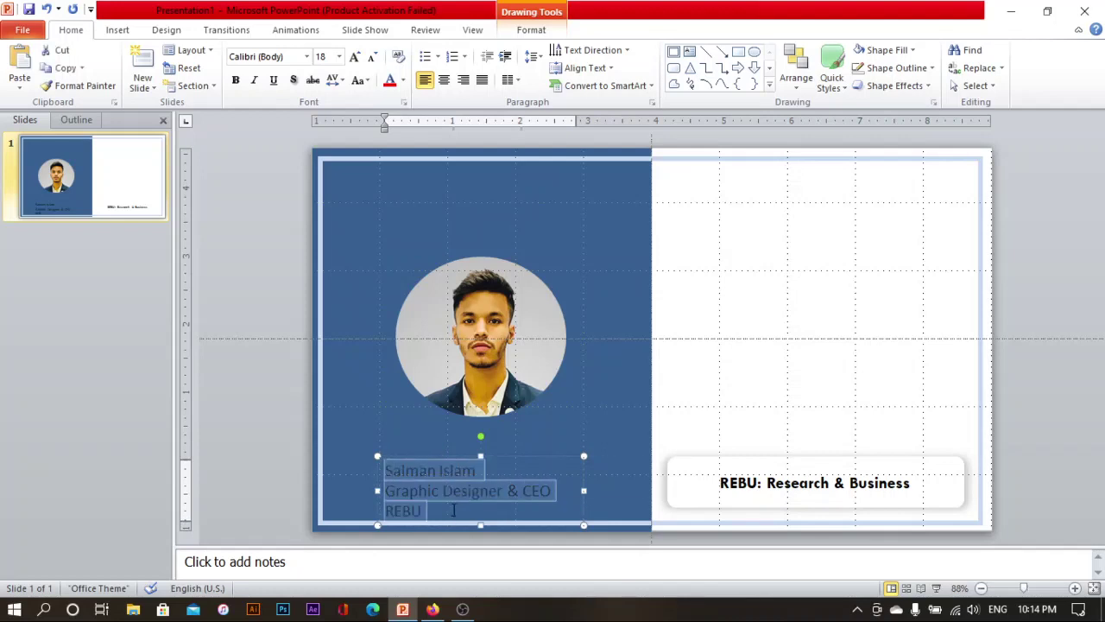
{"action": "left_click", "coordinate": [486, 465]}
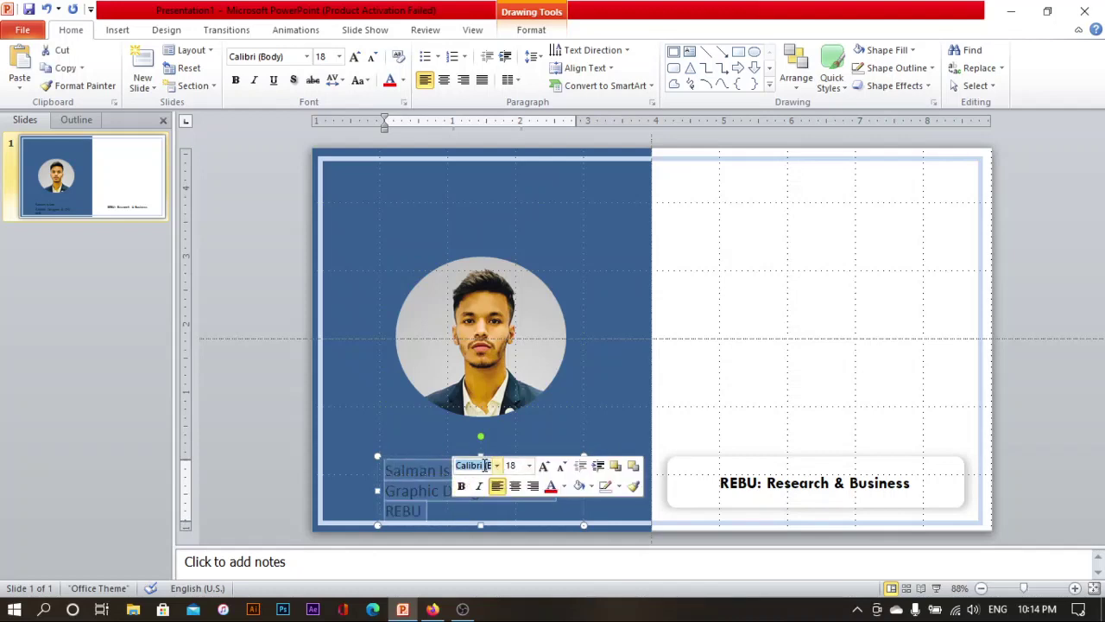
{"action": "type", "text": "Tw"}
{"action": "key", "text": "Return"}
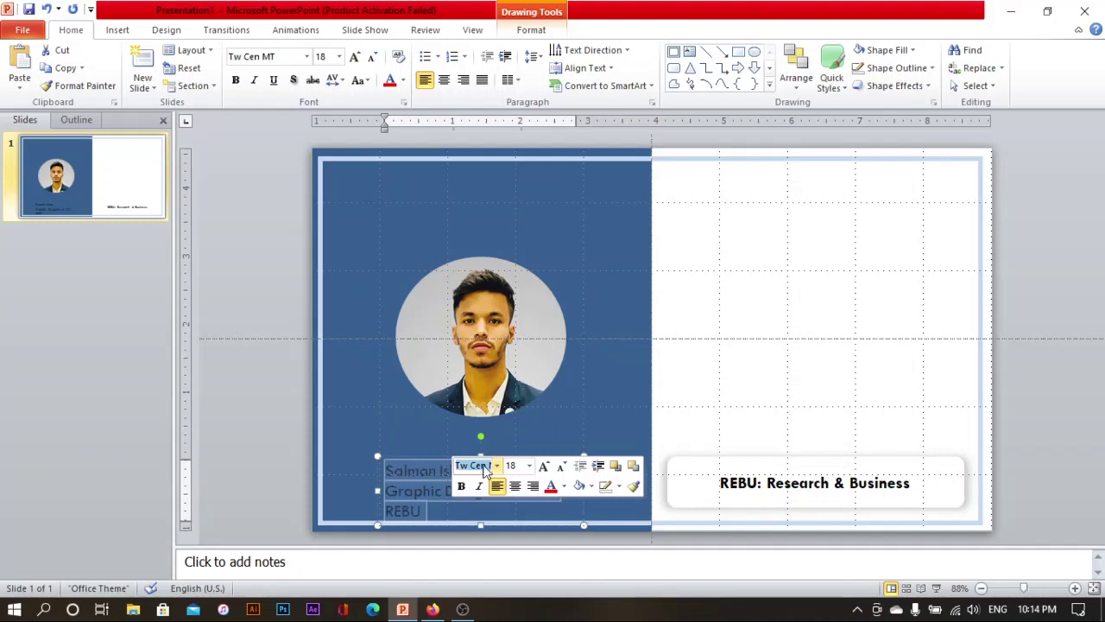
{"action": "left_click", "coordinate": [564, 487]}
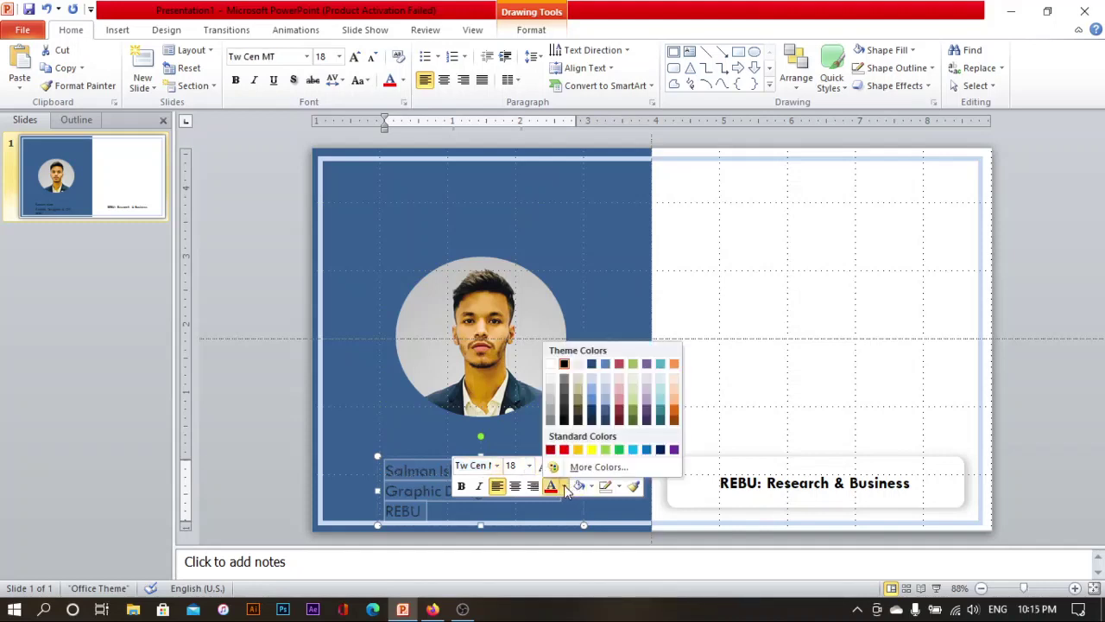
{"action": "left_click", "coordinate": [551, 365]}
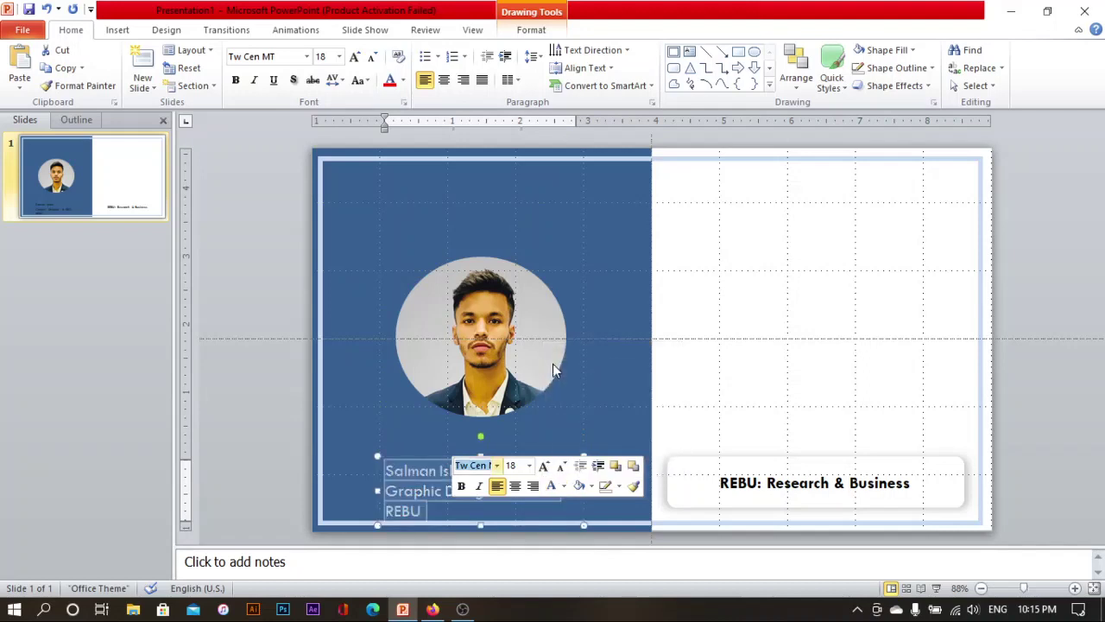
{"action": "left_click", "coordinate": [461, 486]}
{"action": "left_click", "coordinate": [515, 485]}
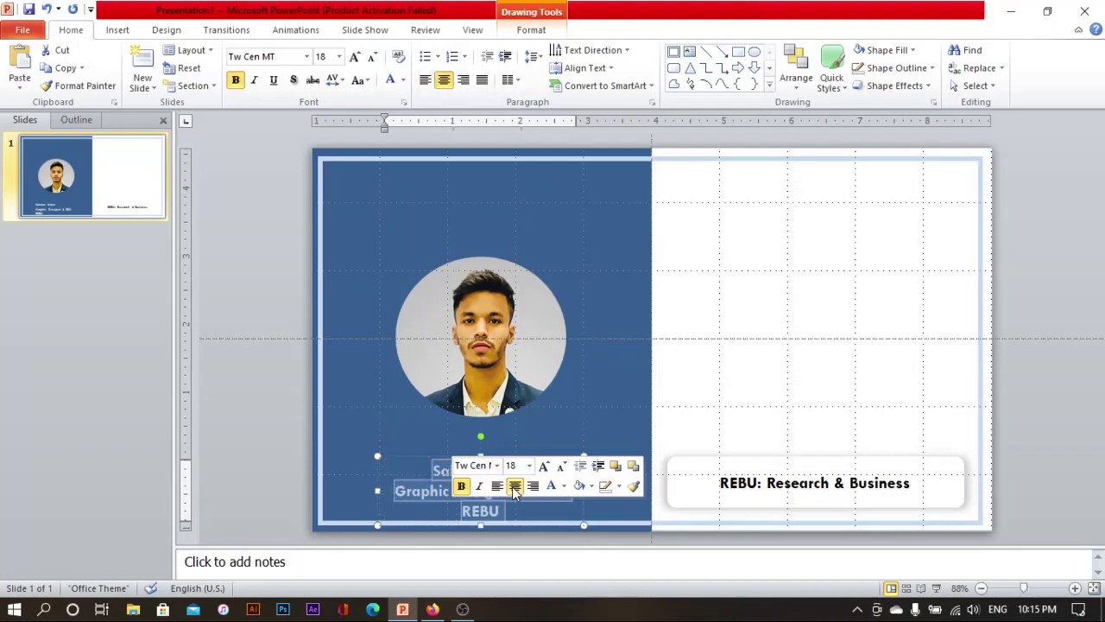
{"action": "left_click", "coordinate": [590, 445]}
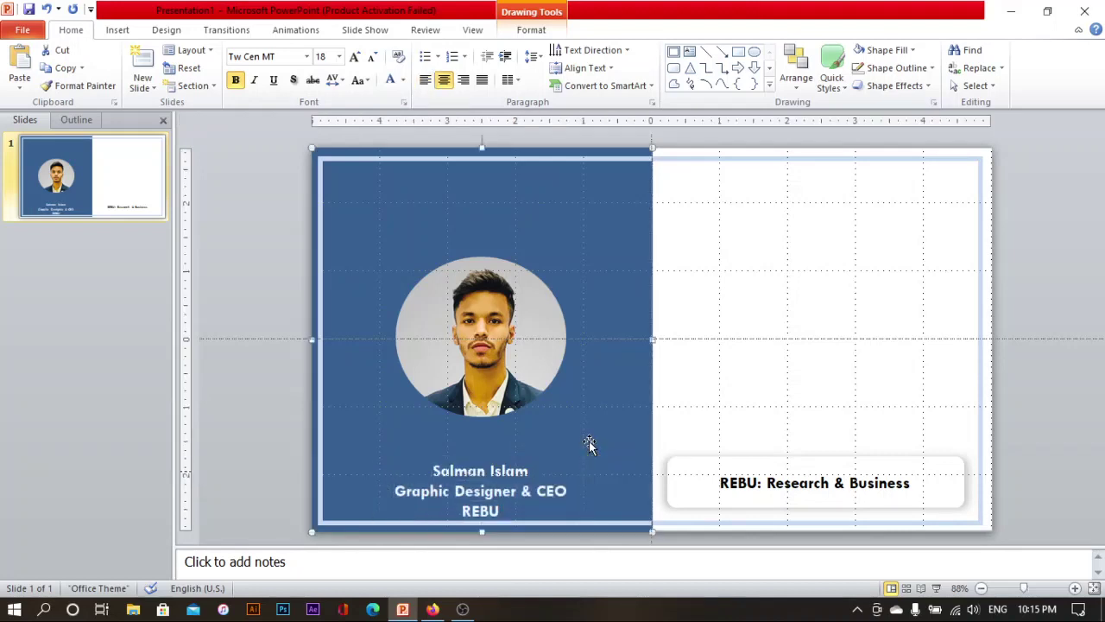
Move the name box up and shrink the job title line to 14 pt.
{"action": "left_click", "coordinate": [486, 470]}
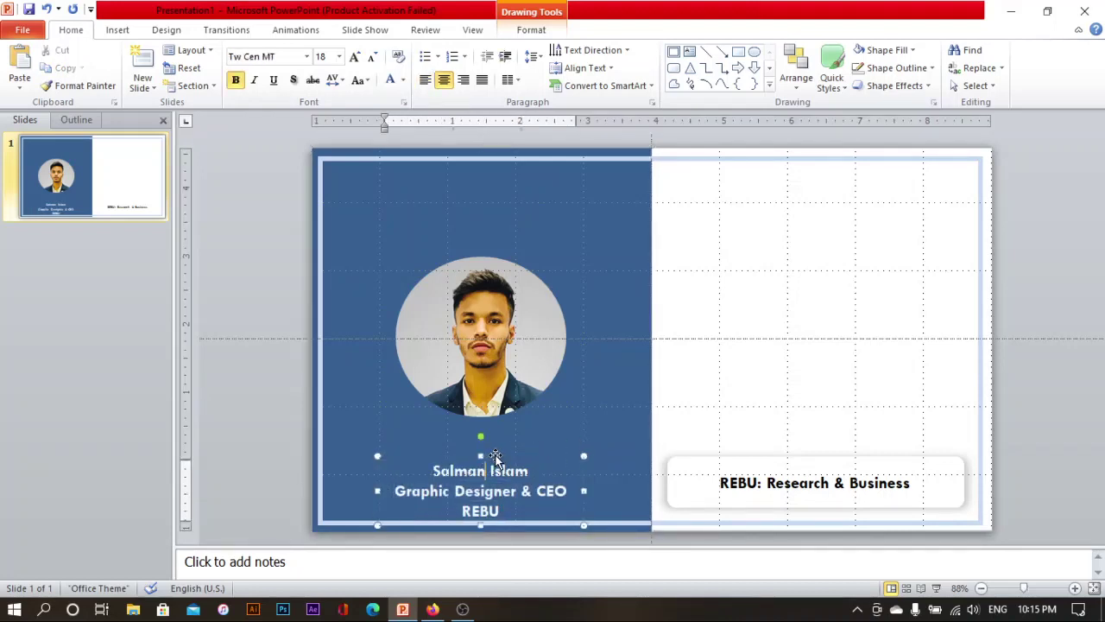
{"action": "left_click_drag", "start_coordinate": [484, 456], "coordinate": [496, 423]}
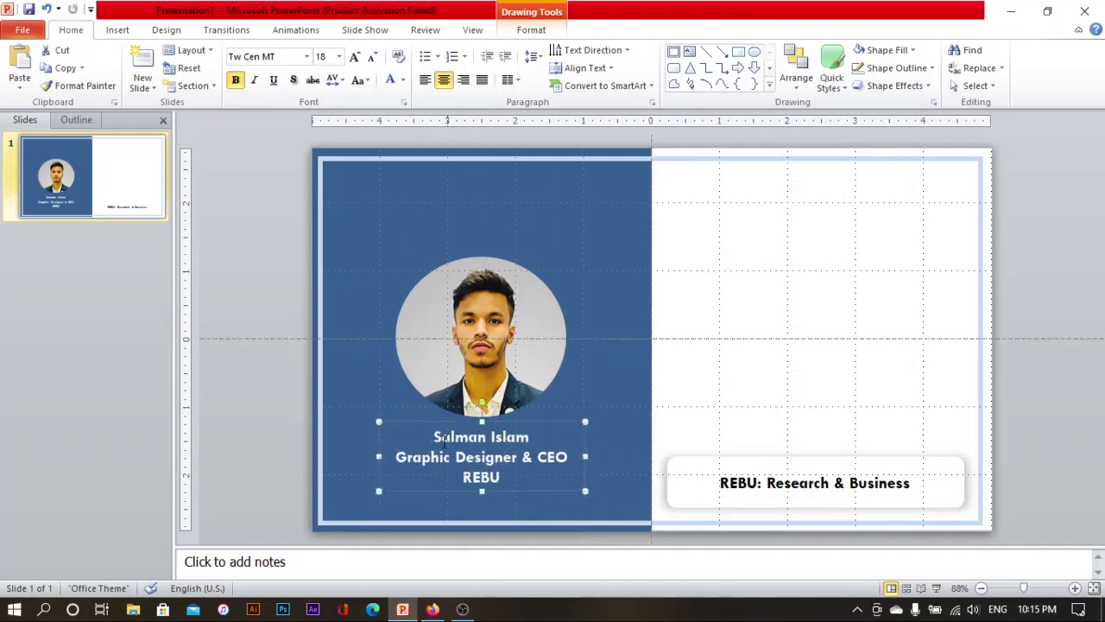
{"action": "left_click_drag", "start_coordinate": [397, 457], "coordinate": [493, 472]}
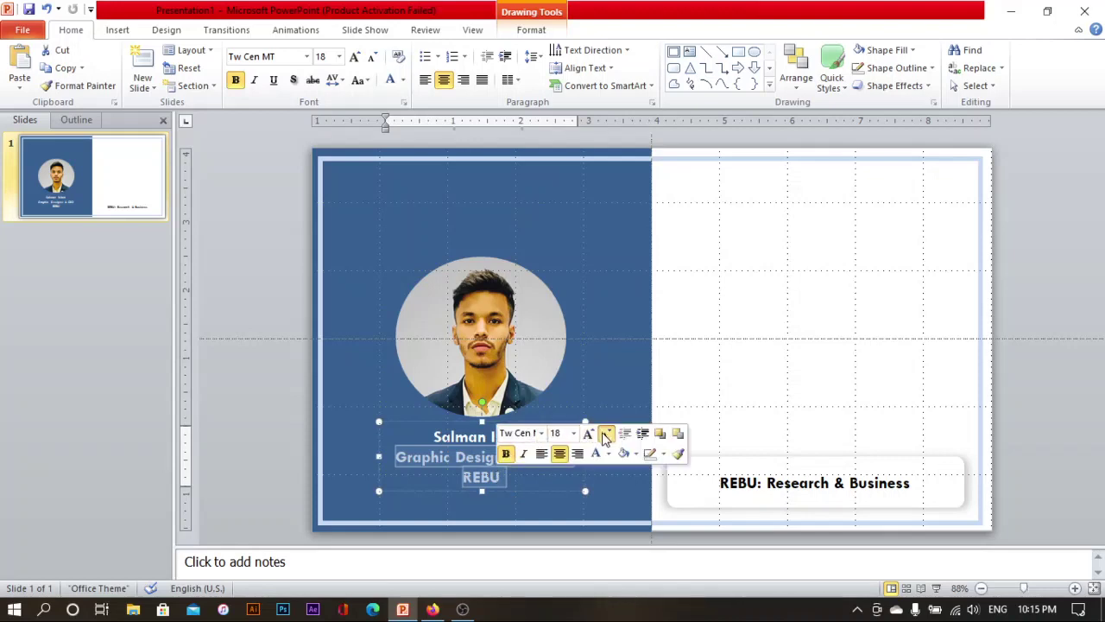
{"action": "left_click", "coordinate": [606, 434]}
{"action": "left_click", "coordinate": [606, 434]}
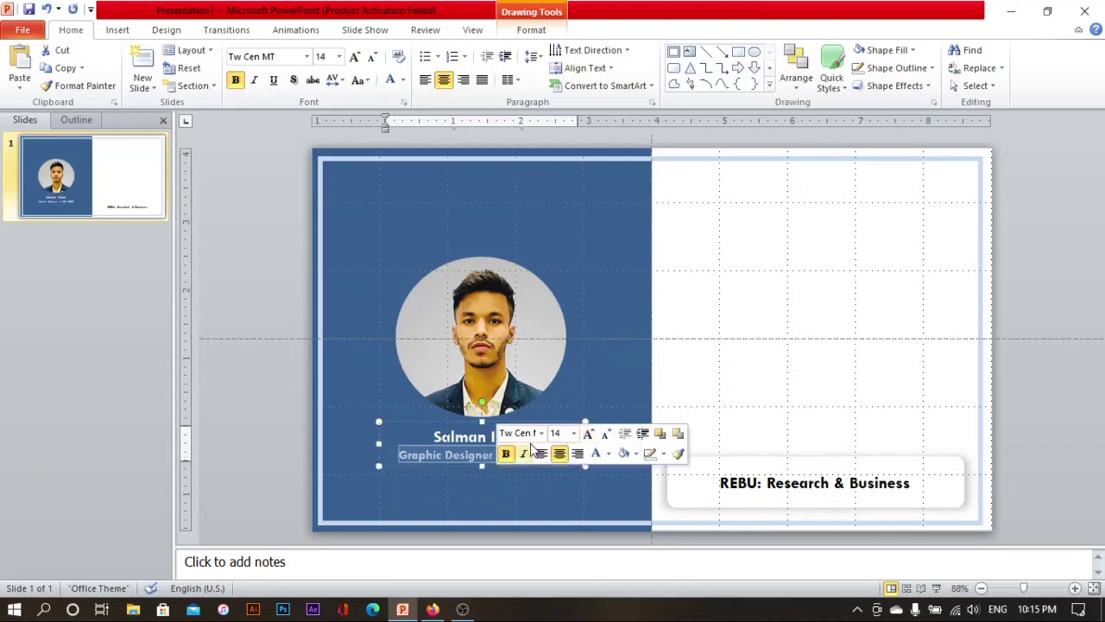
{"action": "left_click", "coordinate": [580, 402]}
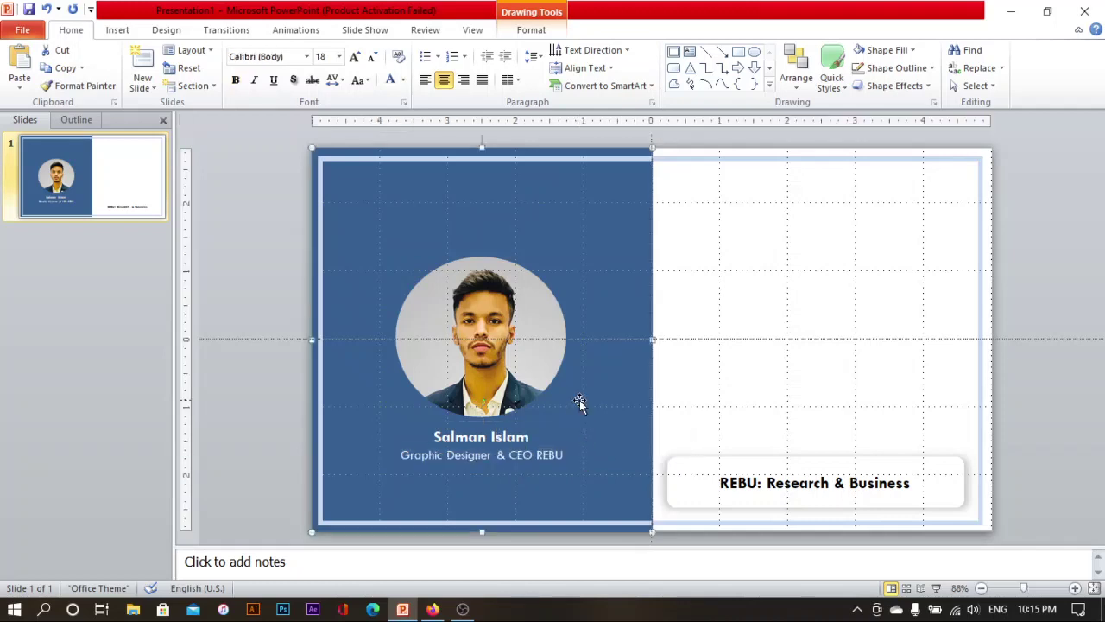
{"action": "left_click", "coordinate": [757, 358]}
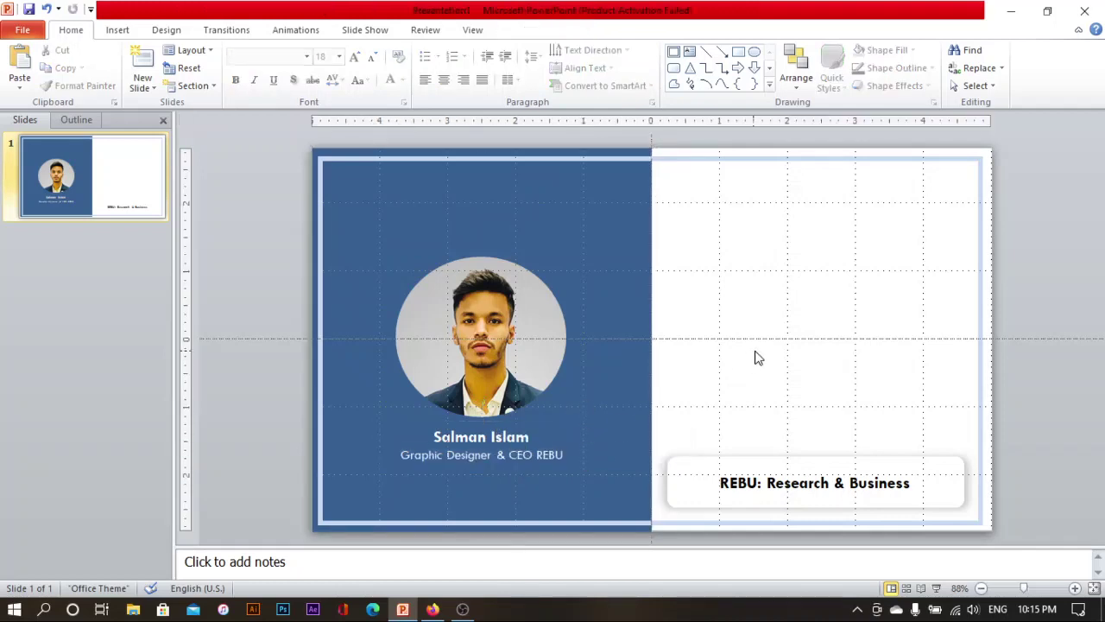
Draw a small oval in the white right half and set its outline colour.
{"action": "left_click", "coordinate": [754, 55]}
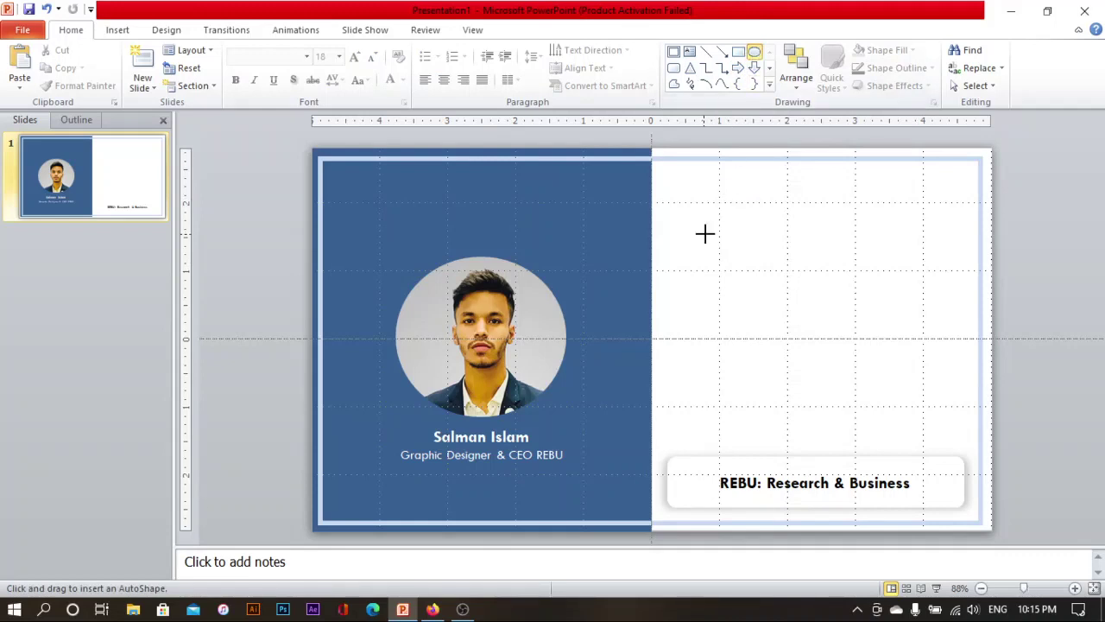
{"action": "left_click_drag", "start_coordinate": [705, 235], "coordinate": [735, 259]}
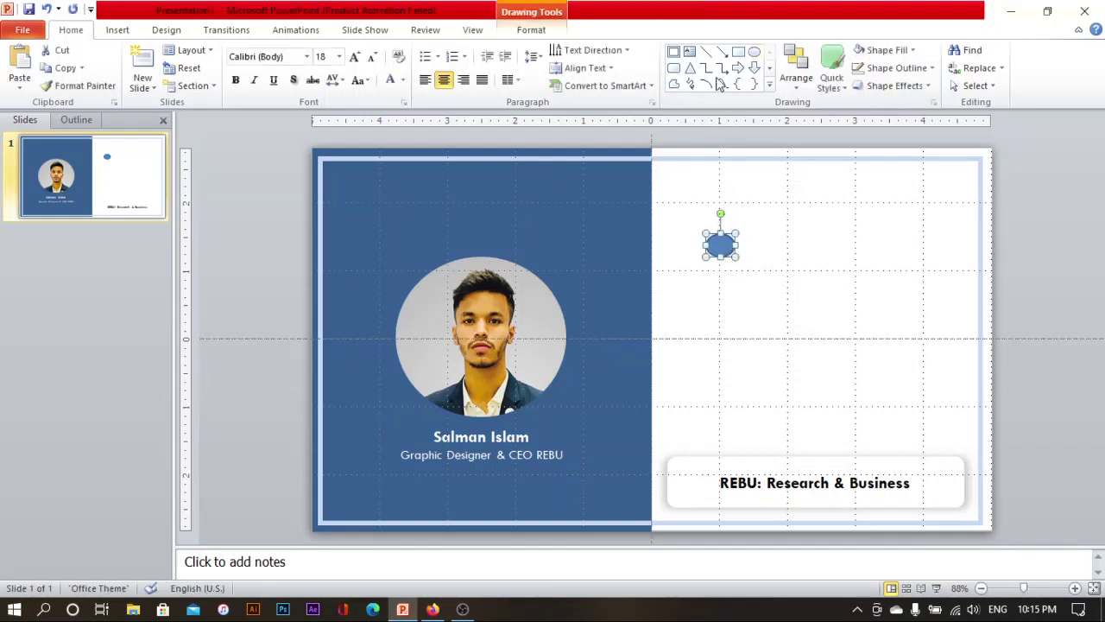
{"action": "left_click", "coordinate": [753, 55]}
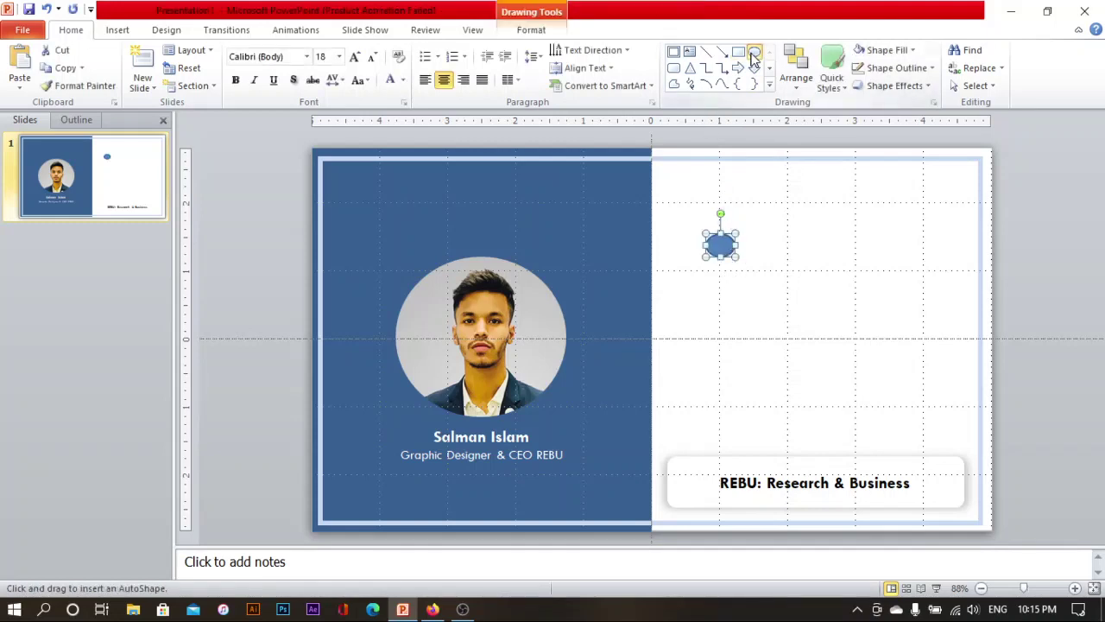
{"action": "left_click", "coordinate": [760, 168]}
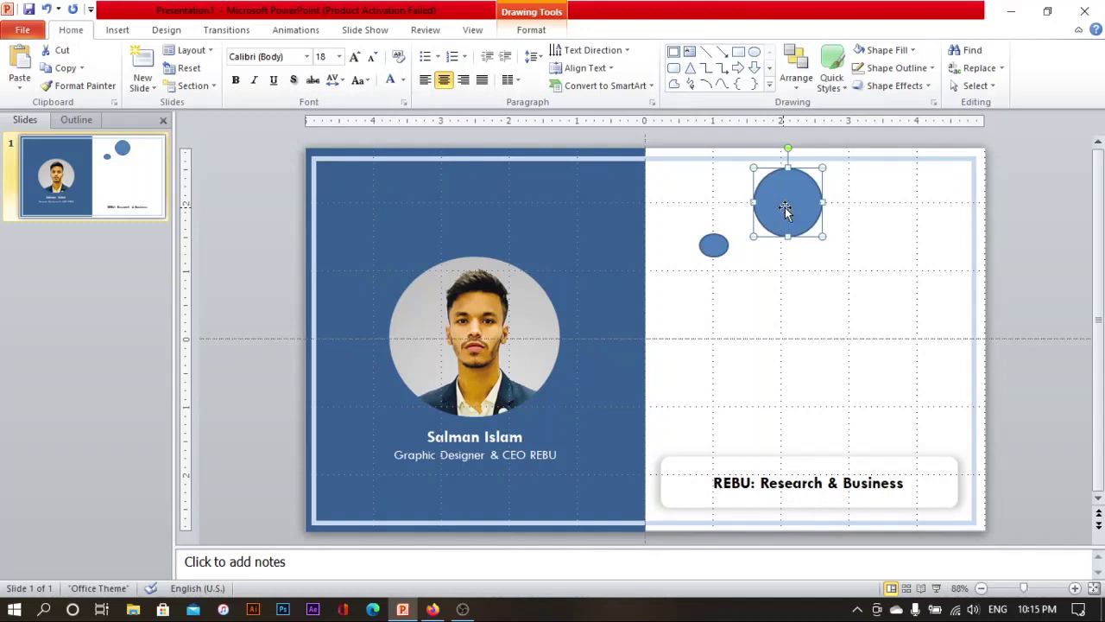
{"action": "key", "text": "Delete"}
{"action": "left_click", "coordinate": [723, 245]}
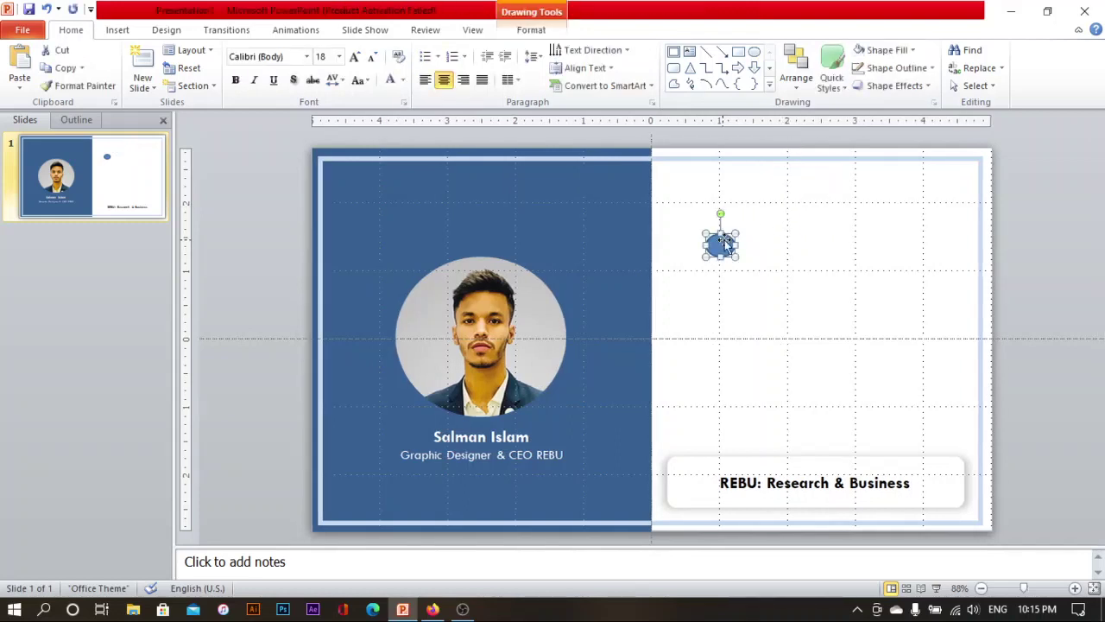
{"action": "double_click", "coordinate": [725, 246]}
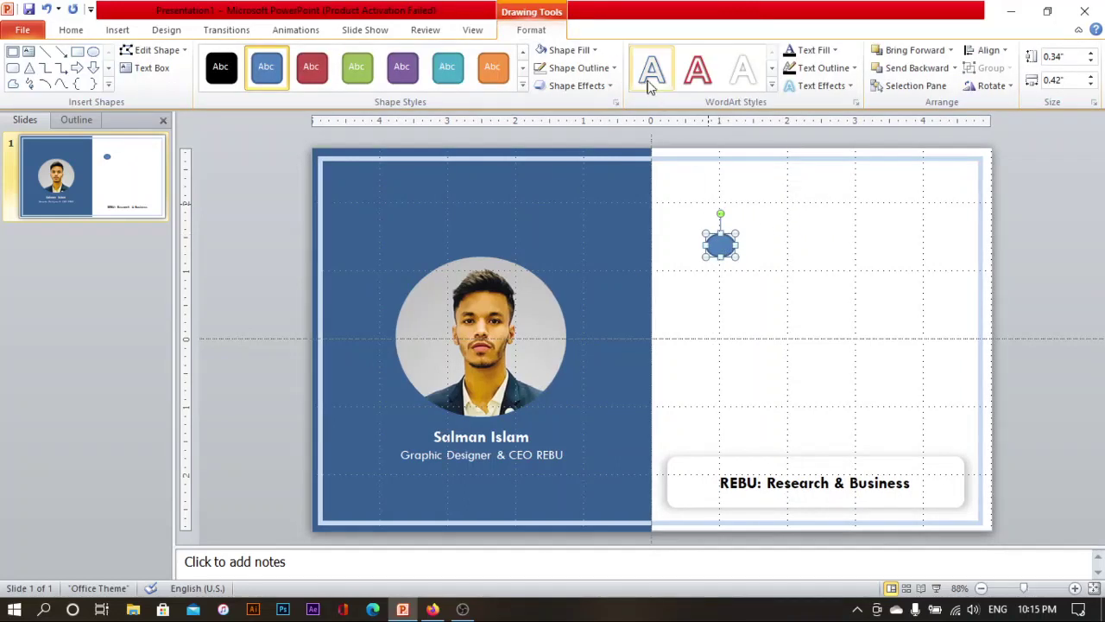
{"action": "left_click", "coordinate": [583, 68]}
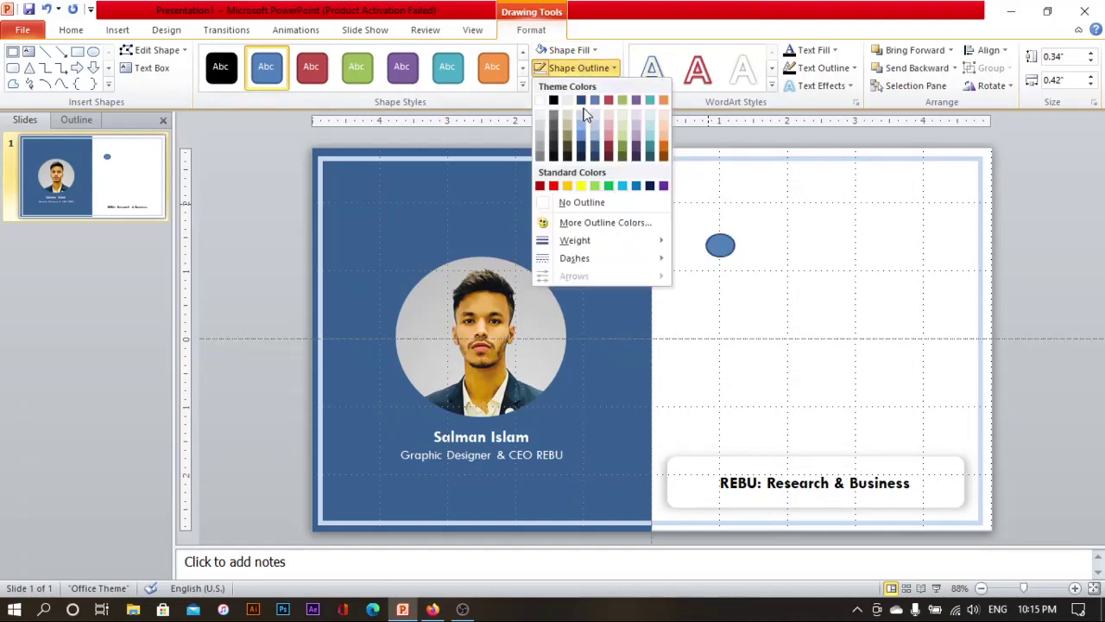
{"action": "left_click", "coordinate": [582, 115]}
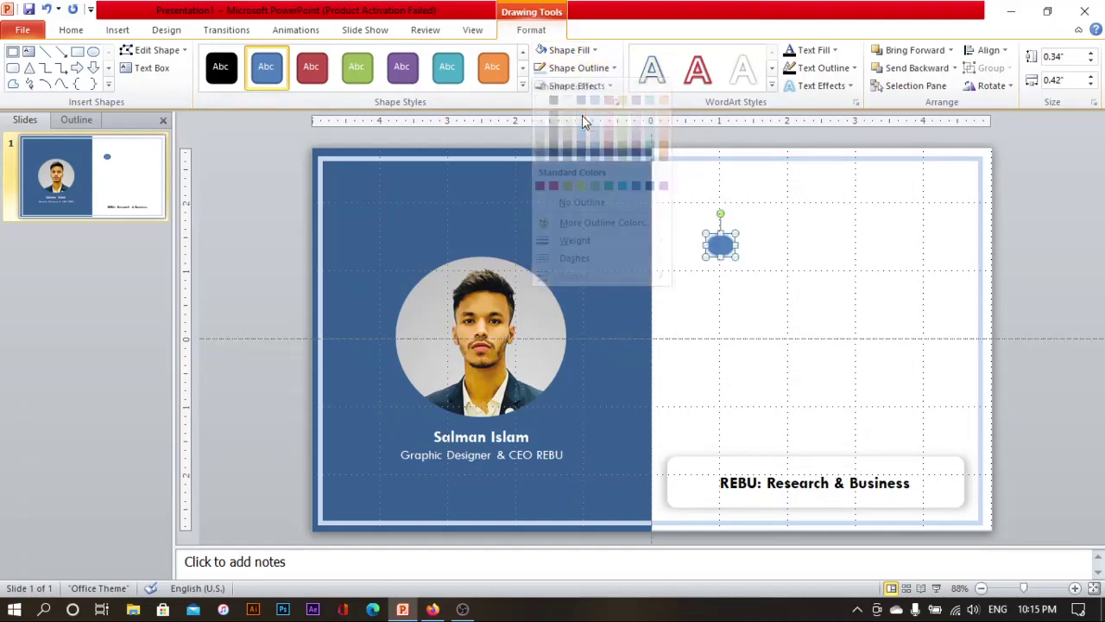
Fill the oval with the facebook-logo-circle picture from Downloads.
{"action": "left_click", "coordinate": [584, 52]}
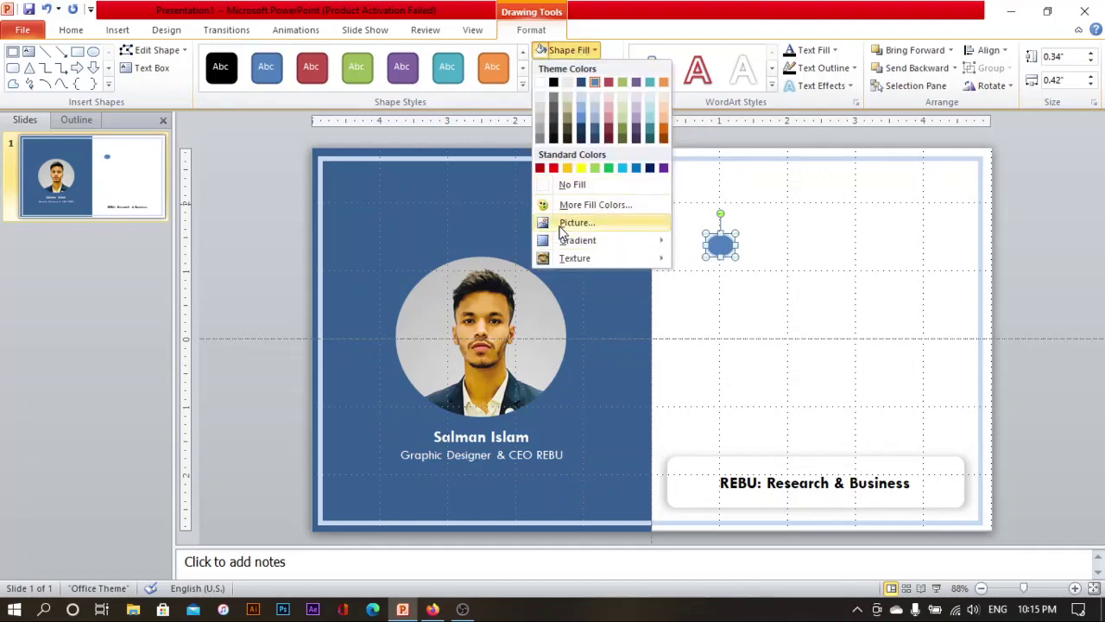
{"action": "left_click", "coordinate": [560, 226]}
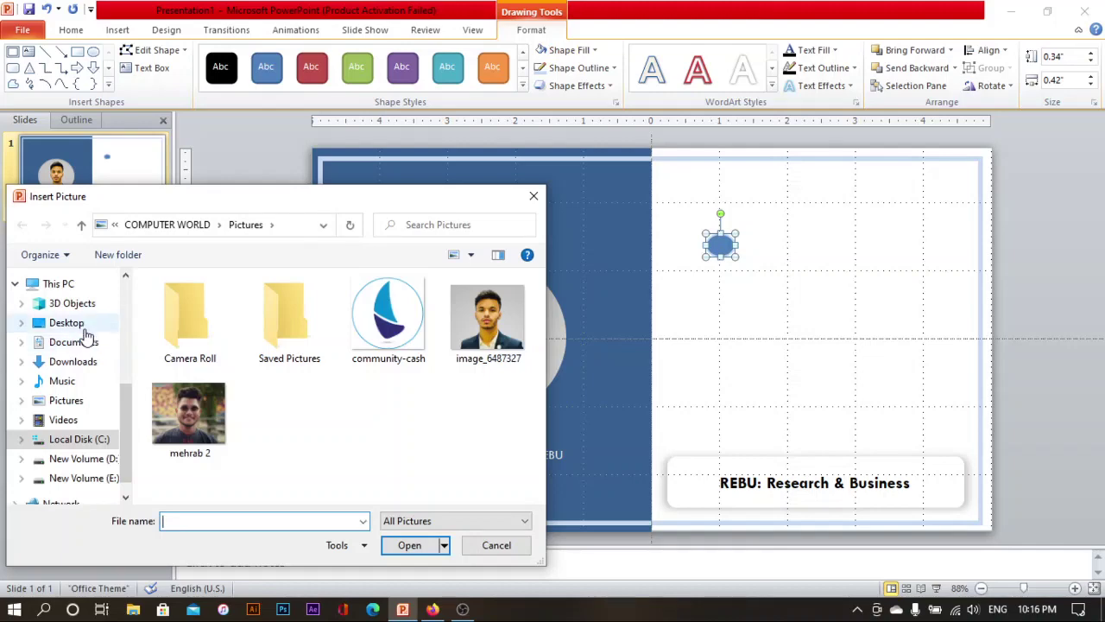
{"action": "left_click", "coordinate": [88, 365]}
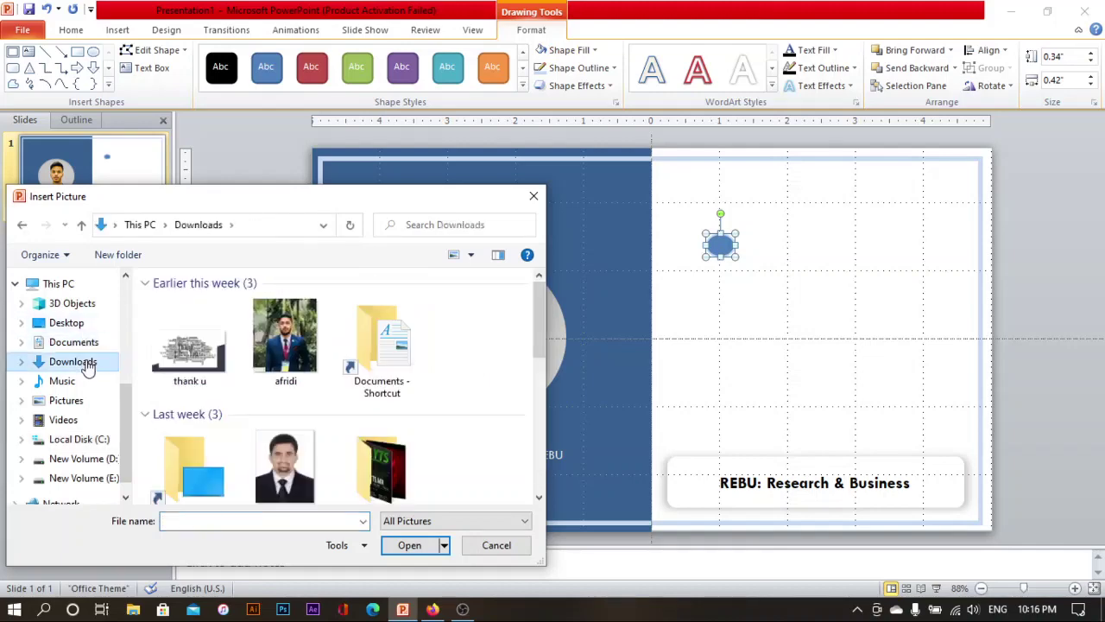
{"action": "scroll", "coordinate": [299, 381], "scroll_direction": "down", "scroll_amount": 3}
{"action": "scroll", "coordinate": [300, 382], "scroll_direction": "down", "scroll_amount": 2}
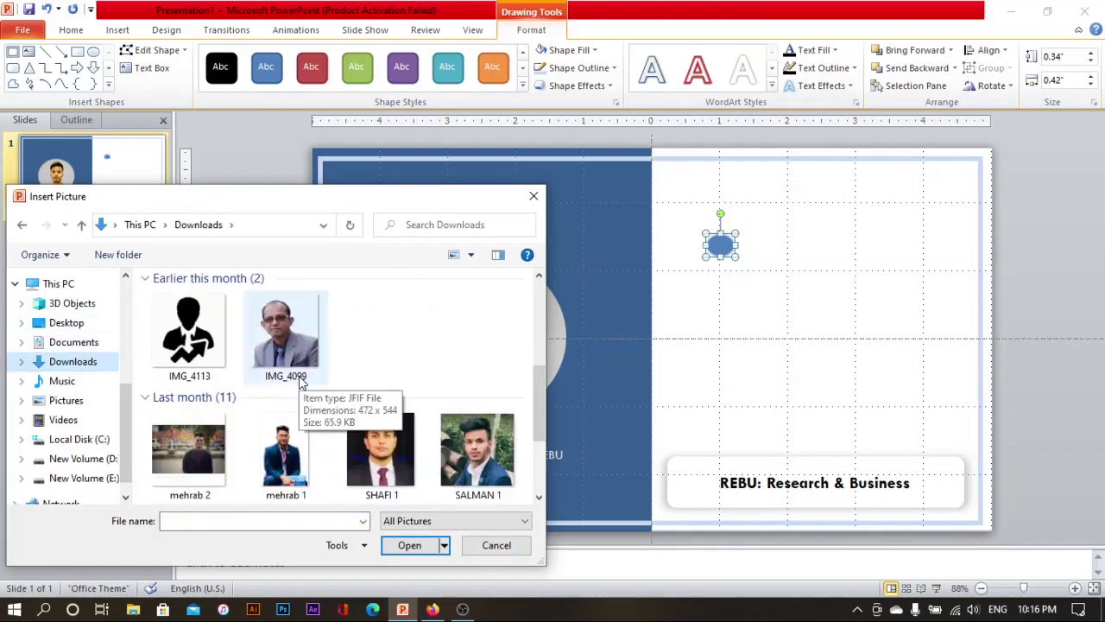
{"action": "scroll", "coordinate": [300, 382], "scroll_direction": "down", "scroll_amount": 2}
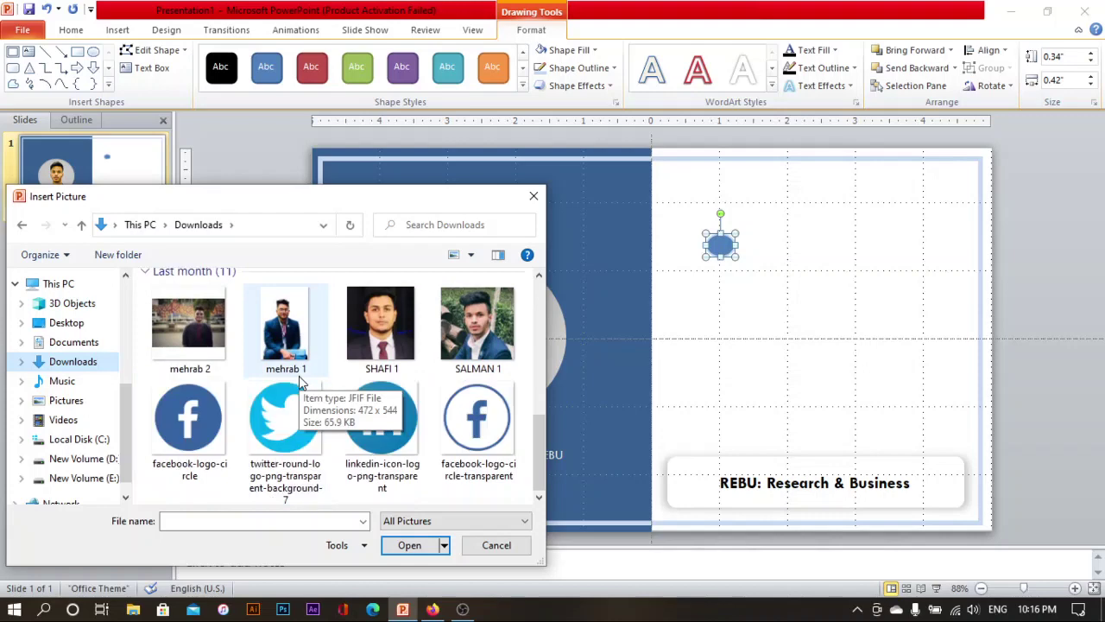
{"action": "left_click", "coordinate": [212, 436]}
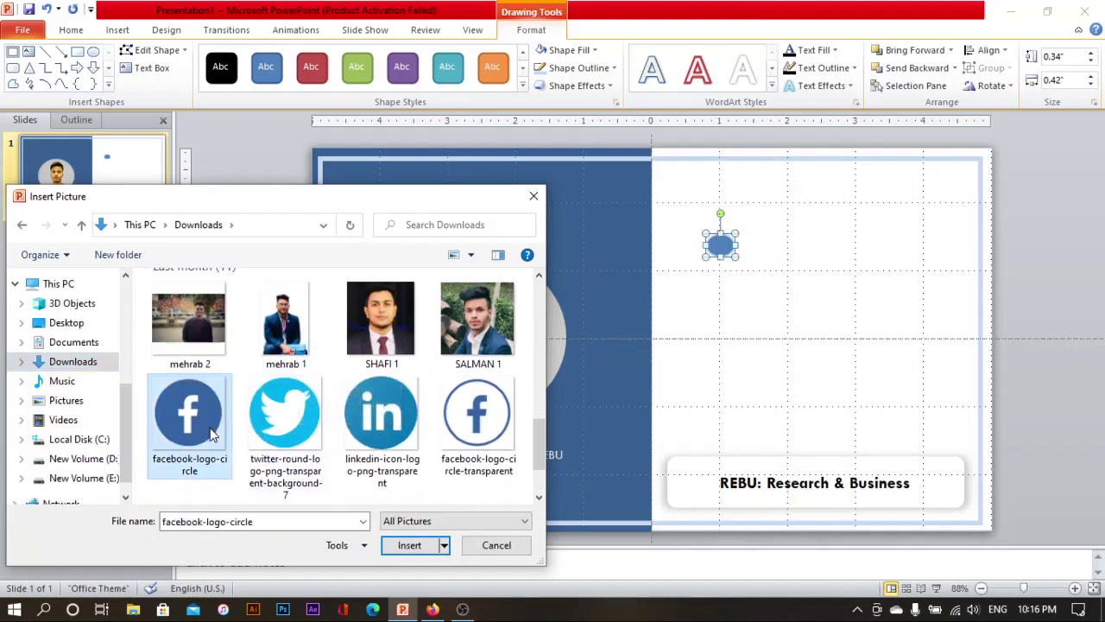
{"action": "left_click", "coordinate": [421, 551]}
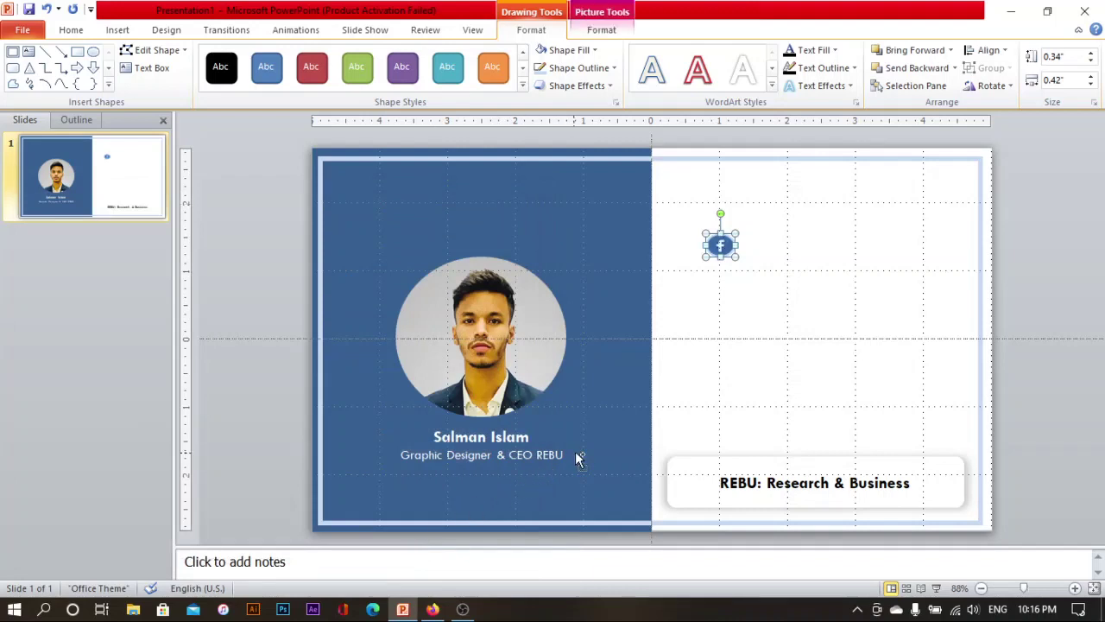
Copy the Facebook icon and fill the copy with linkedin-icon-logo-png-transparent from Downloads.
{"action": "key", "text": "ctrl+v"}
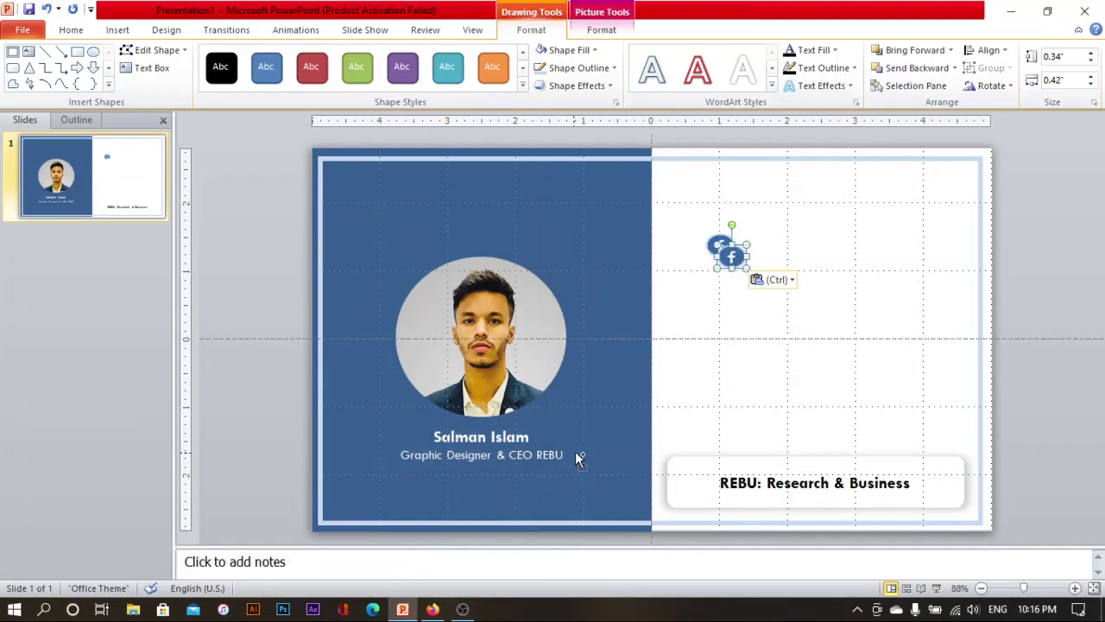
{"action": "left_click", "coordinate": [579, 52]}
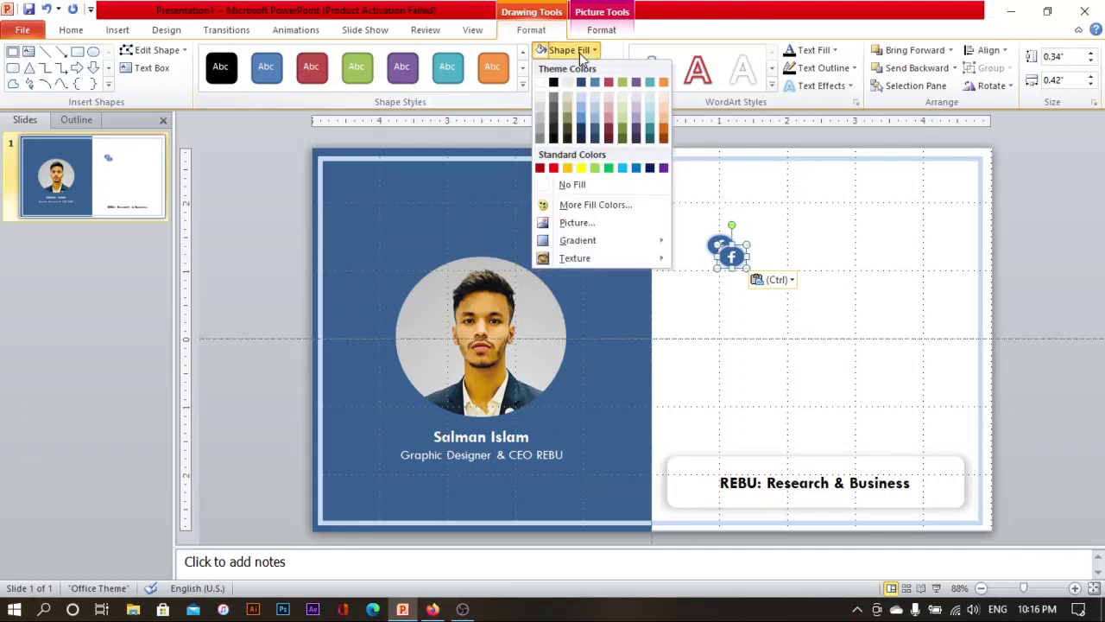
{"action": "left_click", "coordinate": [601, 224]}
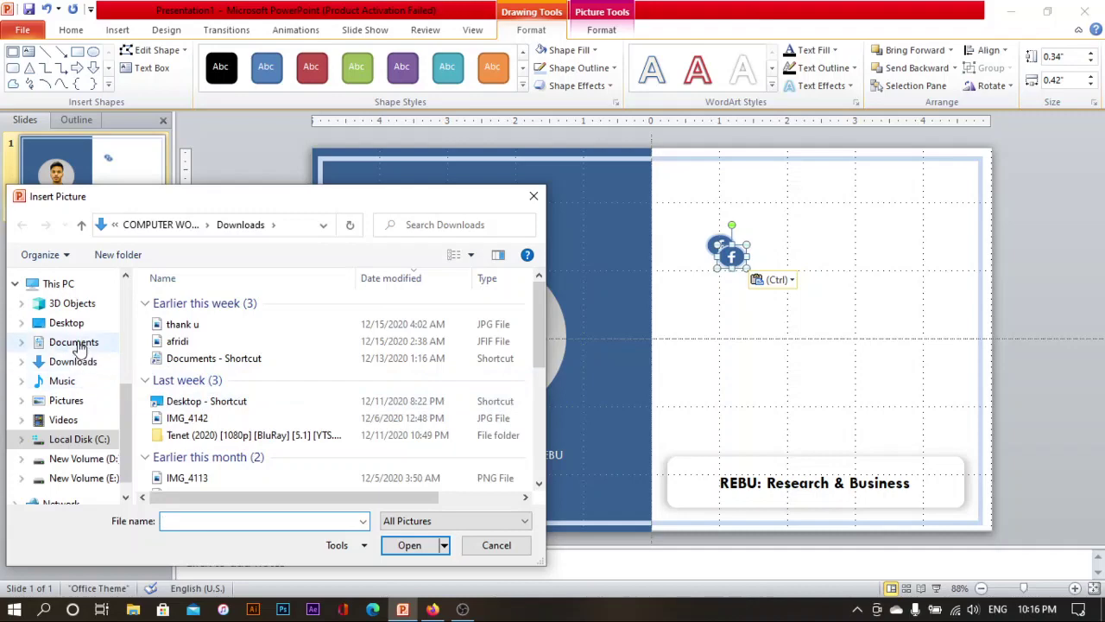
{"action": "left_click", "coordinate": [74, 361]}
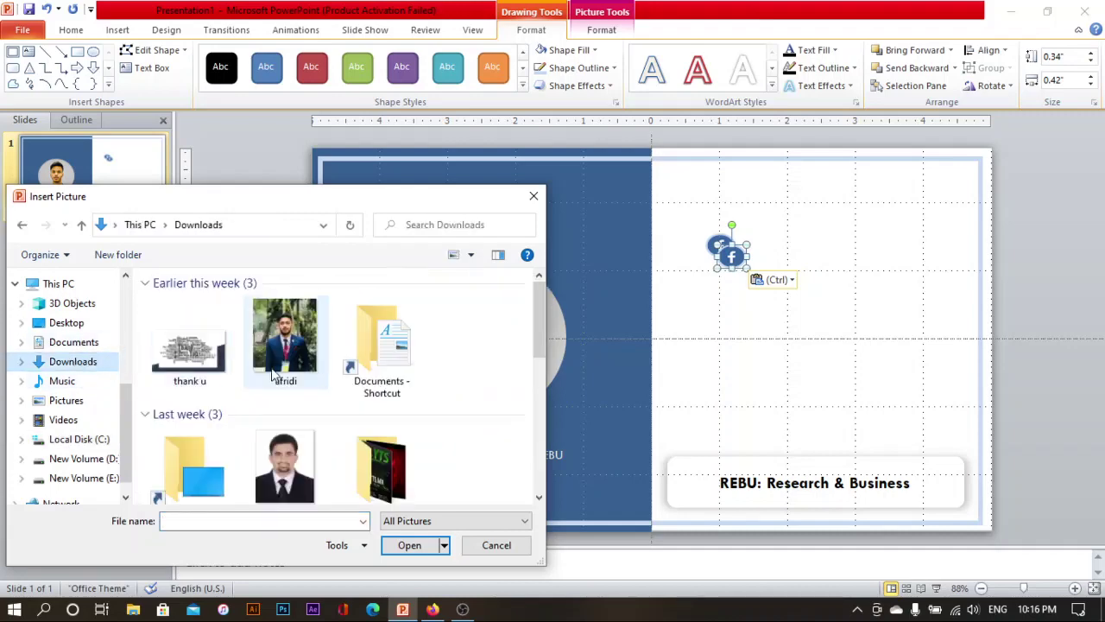
{"action": "scroll", "coordinate": [274, 371], "scroll_direction": "down", "scroll_amount": 3}
{"action": "scroll", "coordinate": [275, 371], "scroll_direction": "down", "scroll_amount": 2}
{"action": "scroll", "coordinate": [274, 371], "scroll_direction": "down", "scroll_amount": 3}
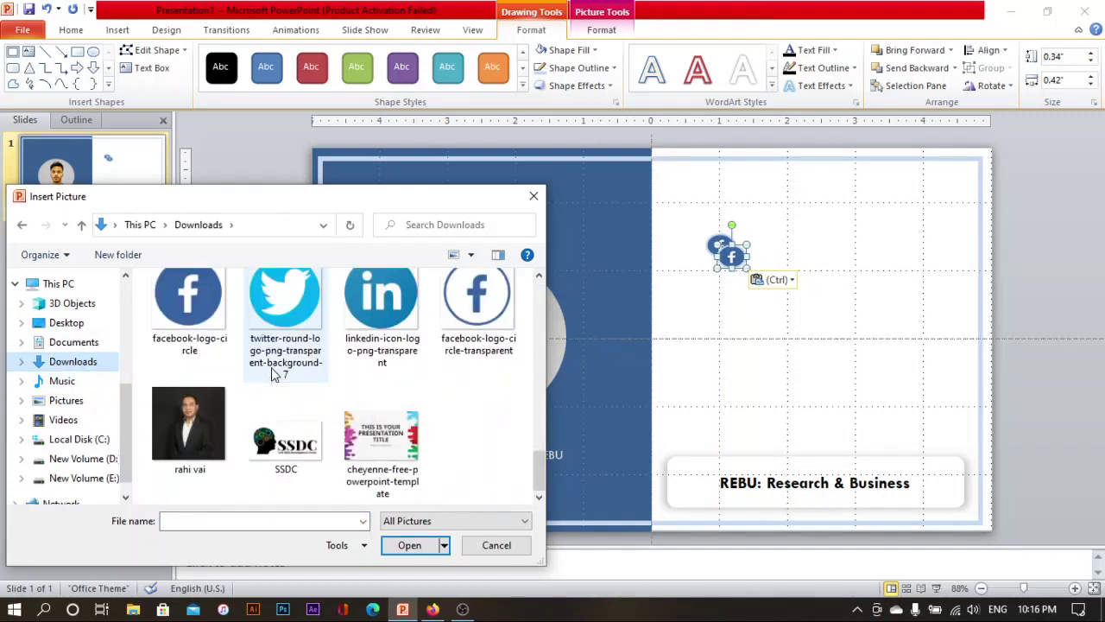
{"action": "left_click", "coordinate": [385, 309]}
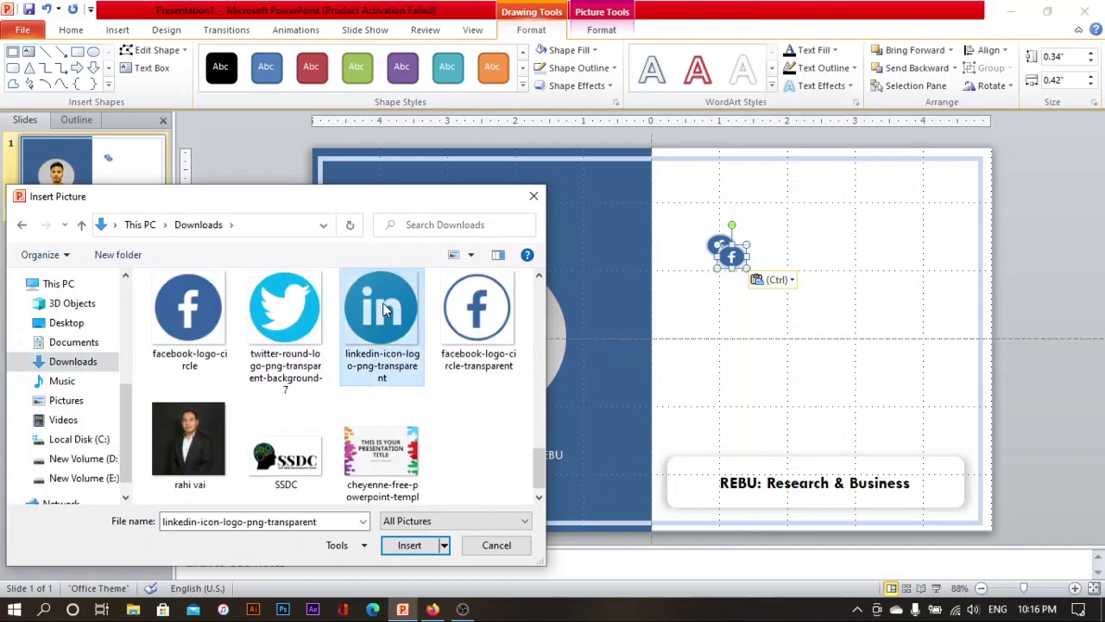
{"action": "left_click", "coordinate": [395, 549]}
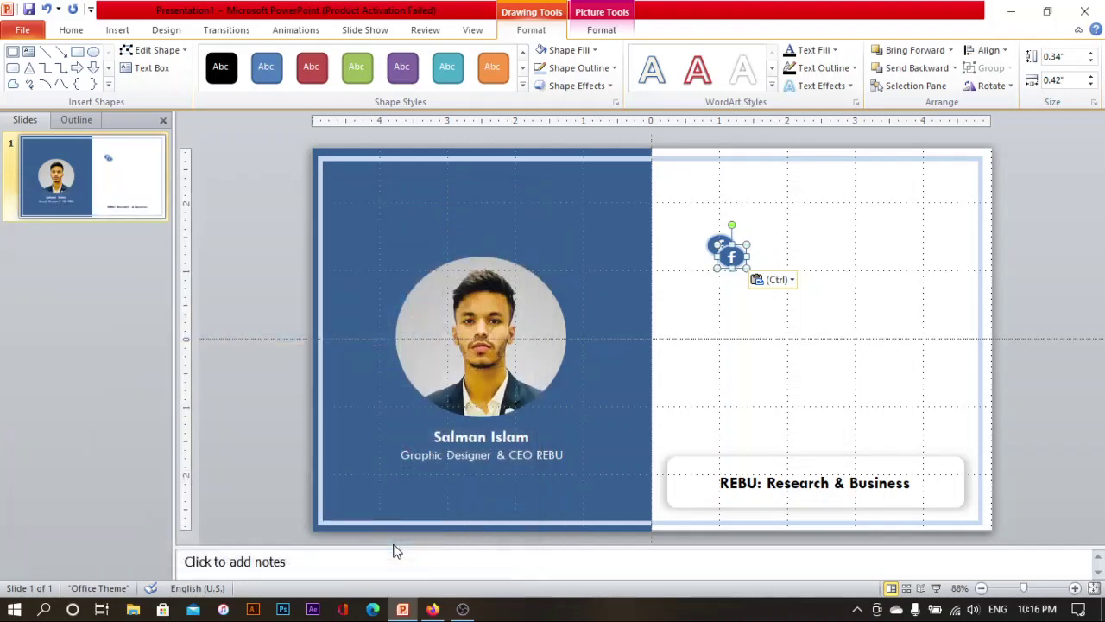
Duplicate the Facebook icon and fill the copy with twitter-round-logo-png-transparent-background-7.
{"action": "left_click", "coordinate": [733, 336]}
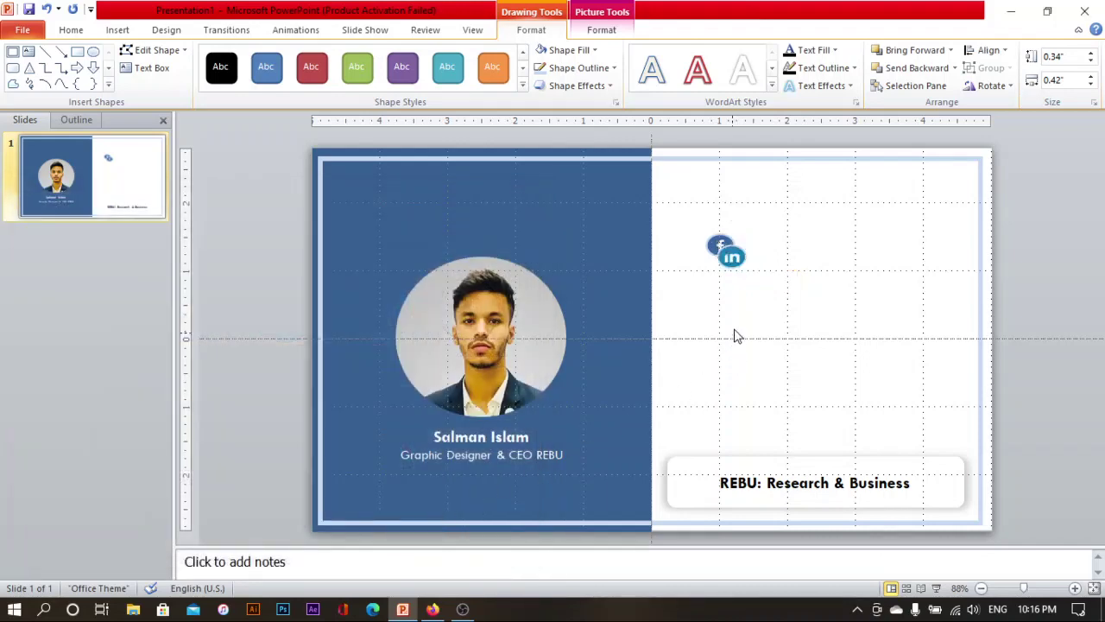
{"action": "left_click", "coordinate": [723, 247]}
{"action": "key", "text": "ctrl+d"}
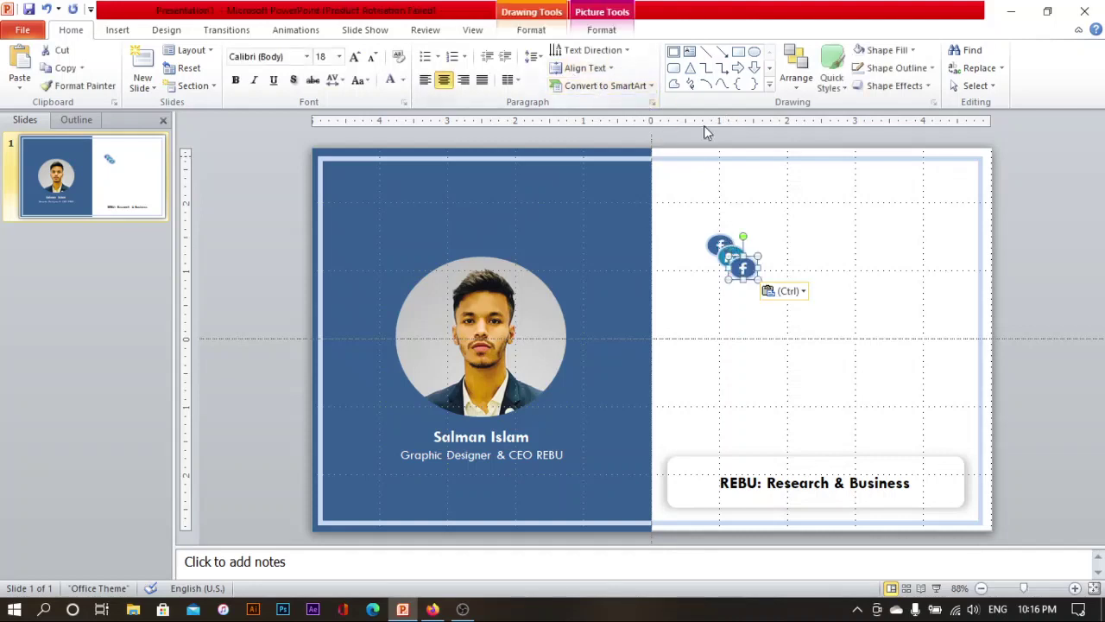
{"action": "left_click", "coordinate": [879, 54]}
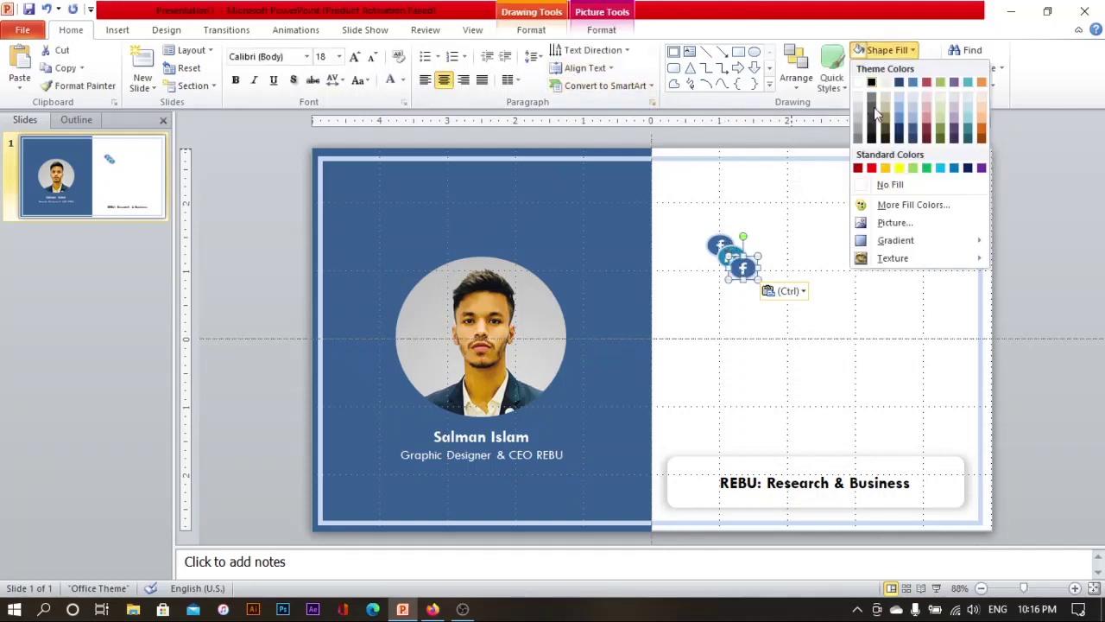
{"action": "left_click", "coordinate": [884, 225]}
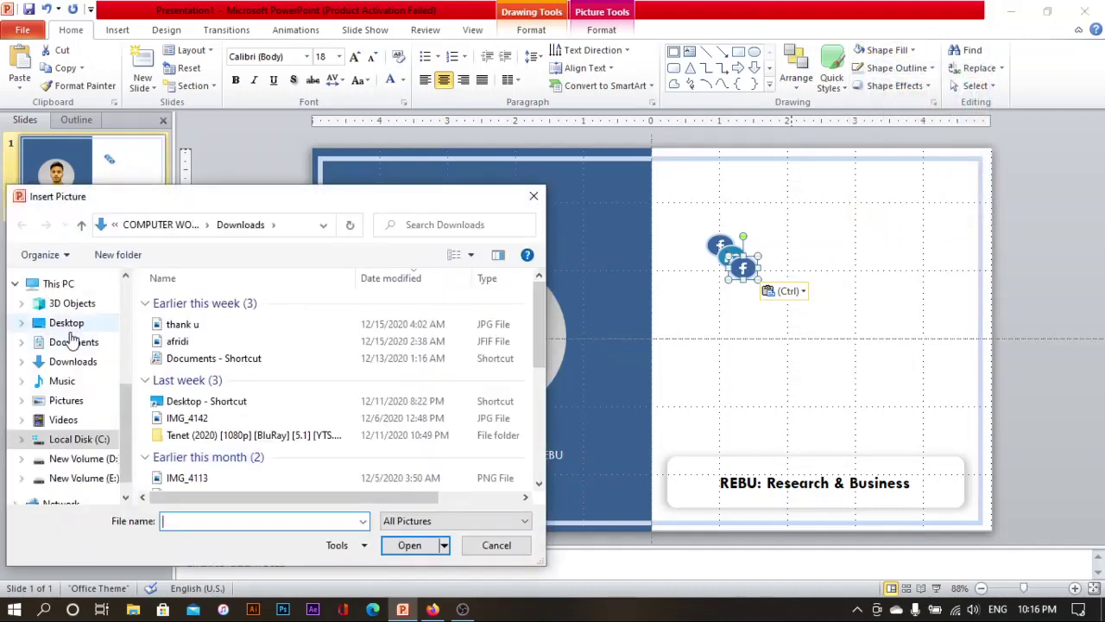
{"action": "left_click", "coordinate": [79, 361]}
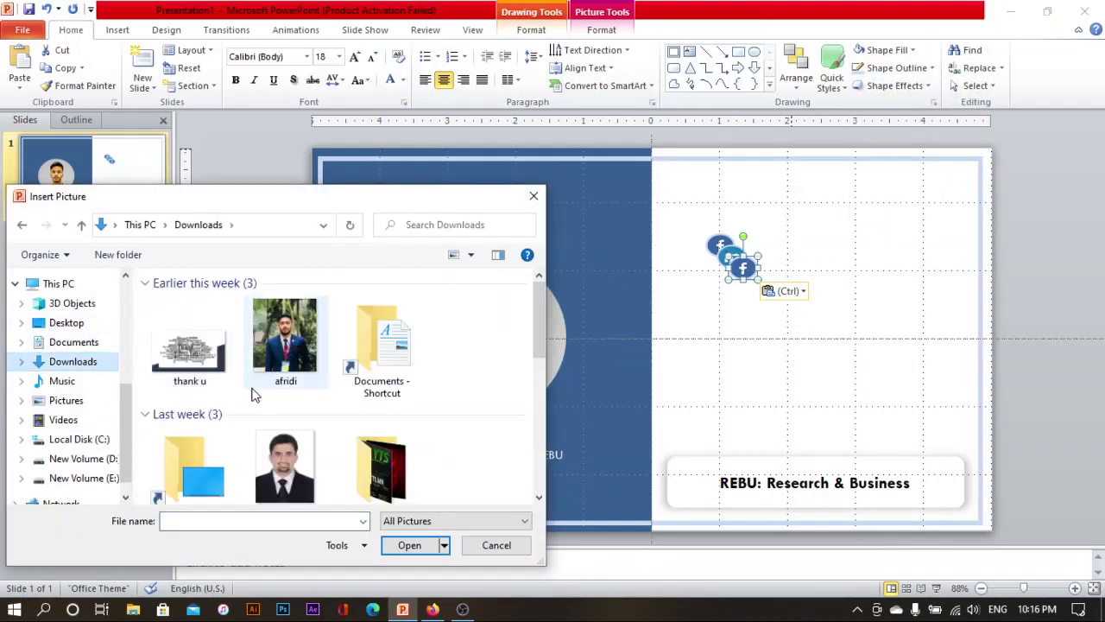
{"action": "scroll", "coordinate": [254, 394], "scroll_direction": "down", "scroll_amount": 2}
{"action": "scroll", "coordinate": [255, 394], "scroll_direction": "down", "scroll_amount": 3}
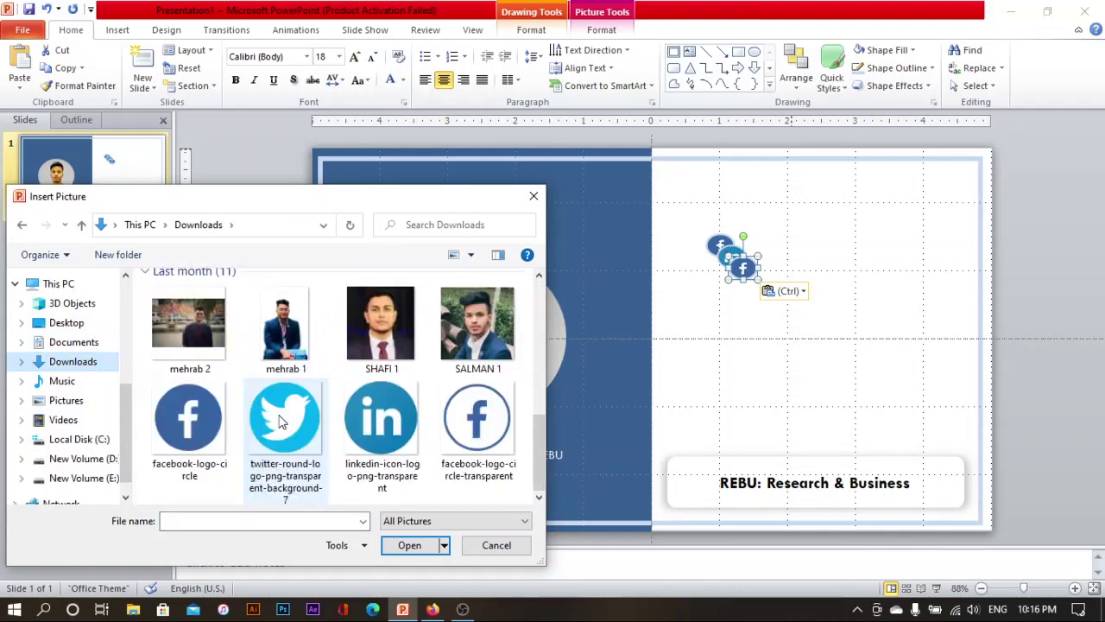
{"action": "left_click", "coordinate": [279, 421]}
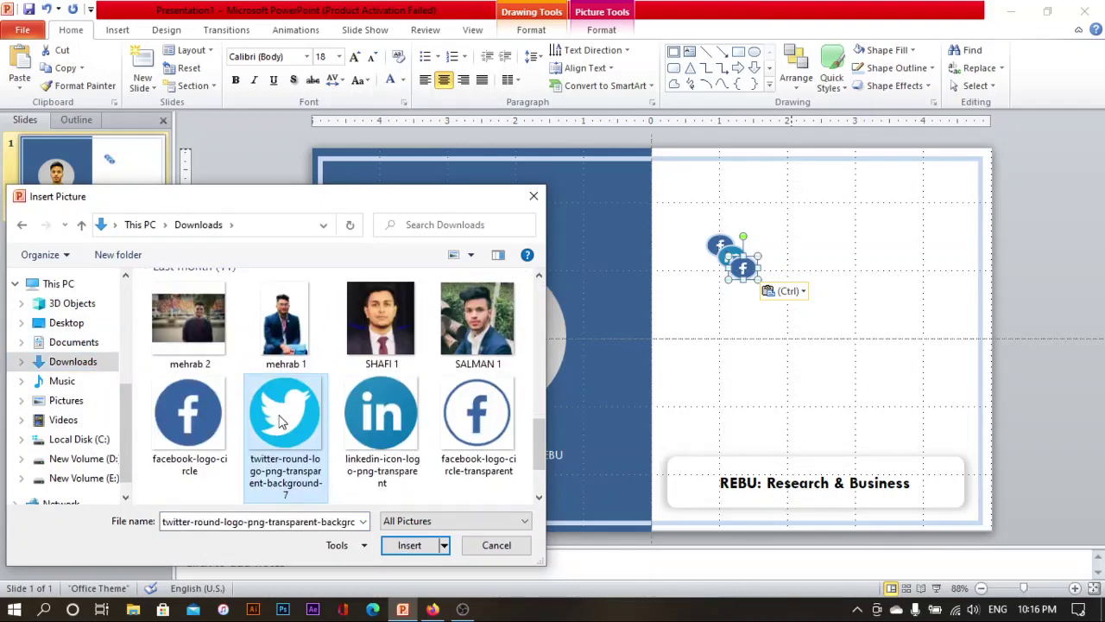
{"action": "left_click", "coordinate": [400, 545]}
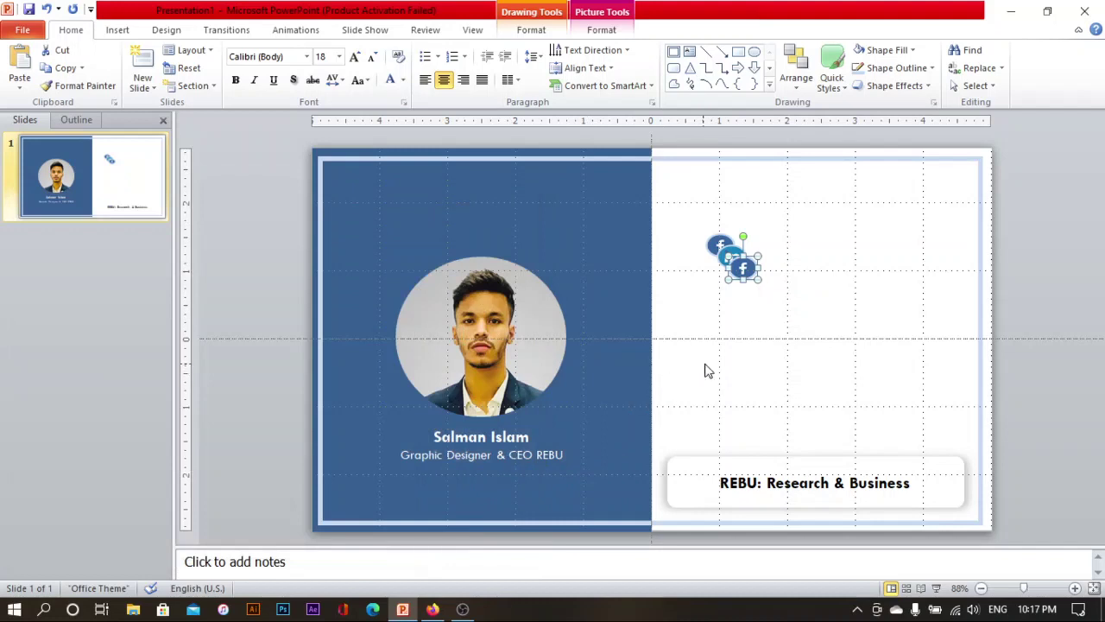
Arrange the Twitter, LinkedIn and Facebook icons side by side in one horizontal row.
{"action": "left_click", "coordinate": [749, 335]}
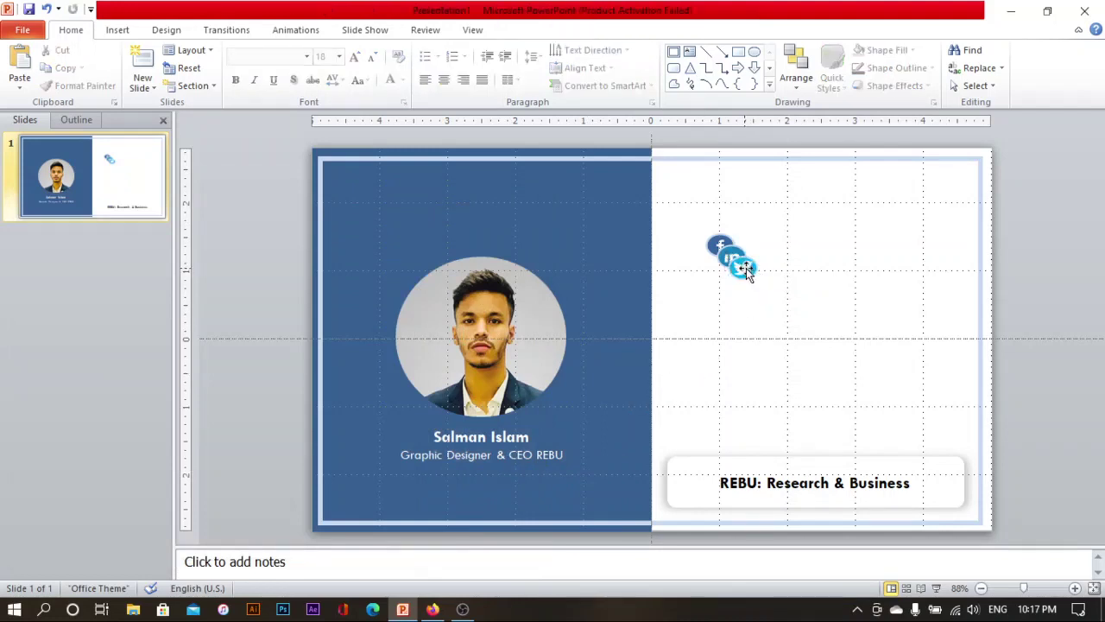
{"action": "left_click_drag", "start_coordinate": [744, 268], "coordinate": [739, 336]}
{"action": "mouse_move", "coordinate": [732, 265]}
{"action": "left_mouse_down"}
{"action": "mouse_move", "coordinate": [751, 327]}
{"action": "mouse_move", "coordinate": [770, 326]}
{"action": "left_mouse_up"}
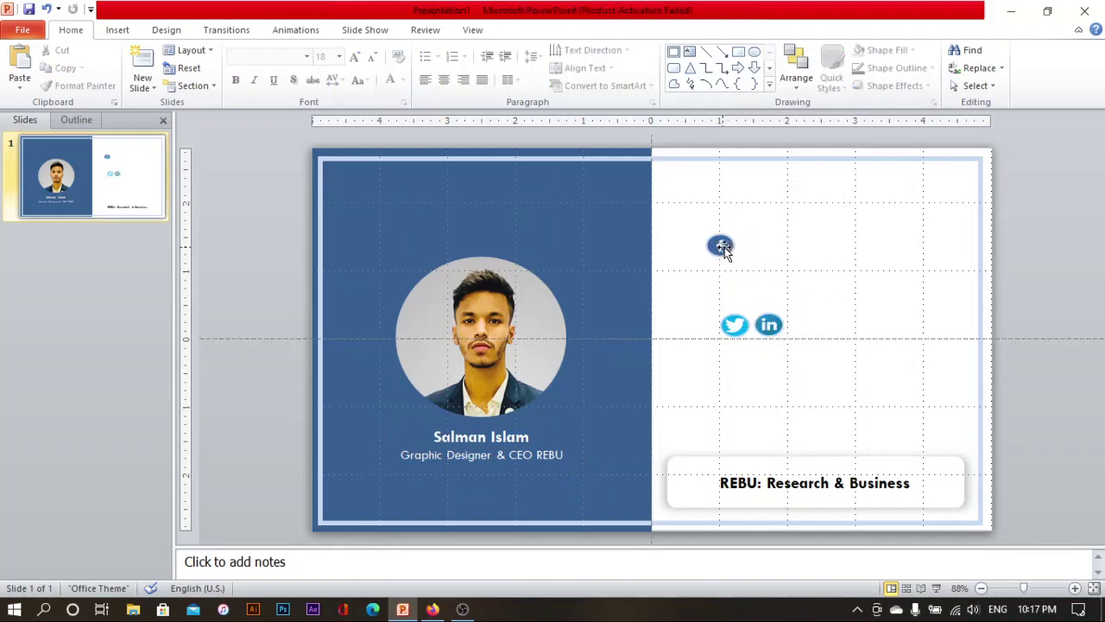
{"action": "left_click", "coordinate": [722, 246]}
{"action": "left_click_drag", "start_coordinate": [712, 286], "coordinate": [708, 326]}
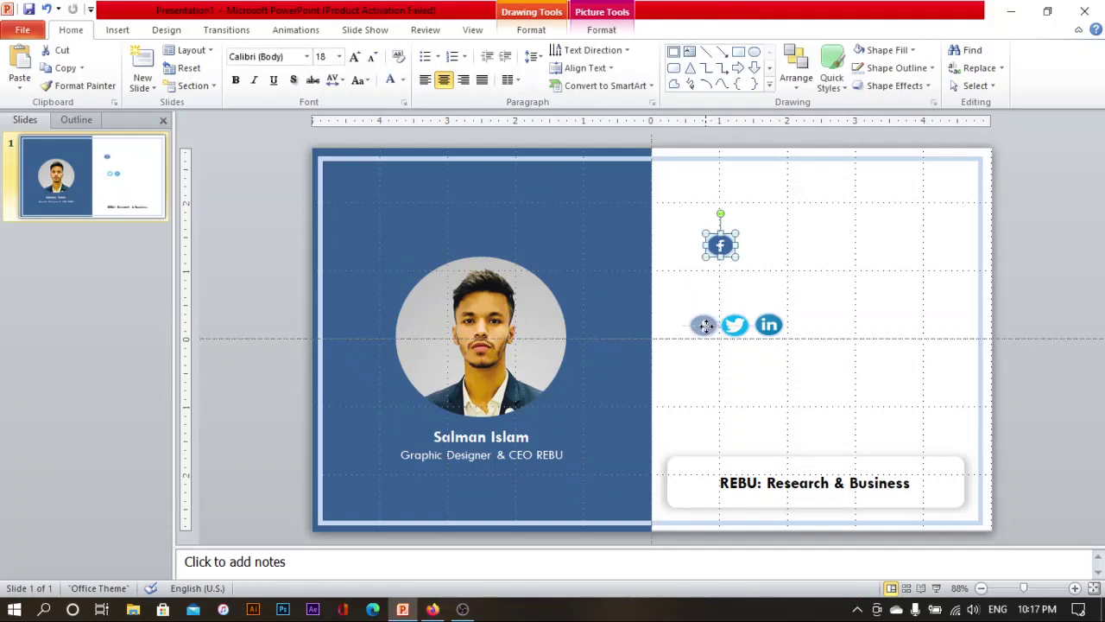
{"action": "left_click_drag", "start_coordinate": [708, 326], "coordinate": [706, 326]}
{"action": "left_click", "coordinate": [824, 299]}
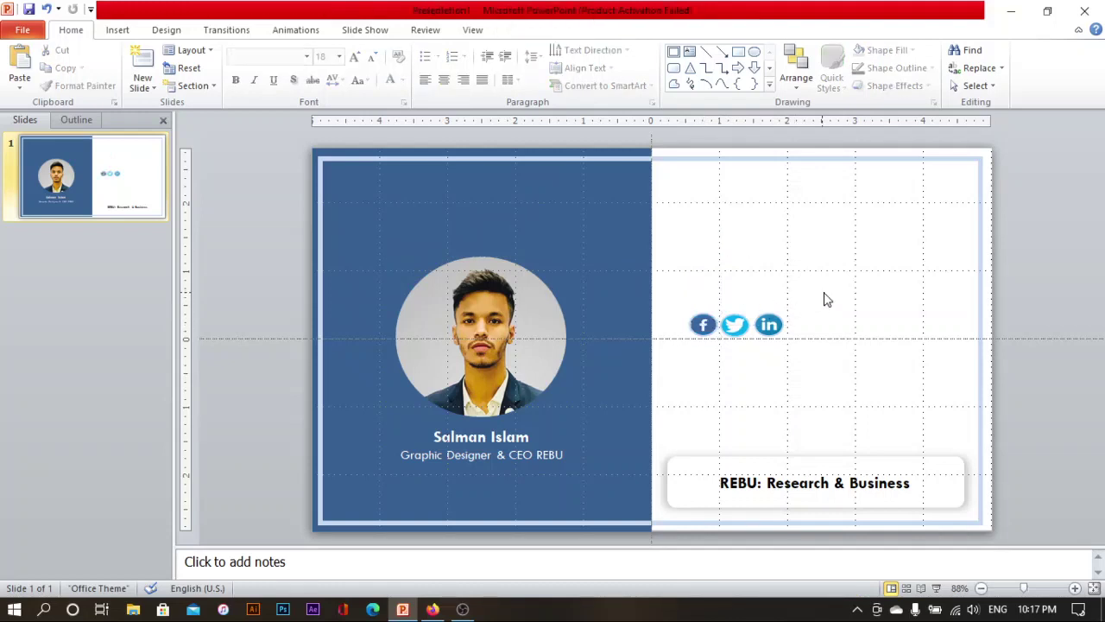
{"action": "left_click", "coordinate": [706, 326]}
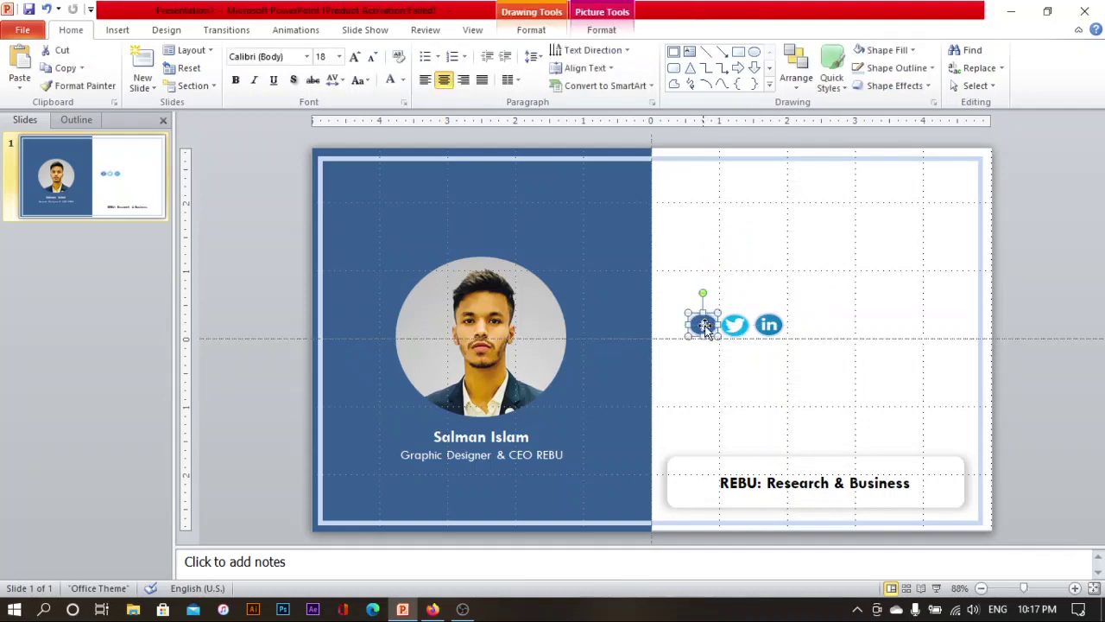
{"action": "left_click_drag", "start_coordinate": [700, 326], "coordinate": [702, 325]}
{"action": "left_click", "coordinate": [732, 284]}
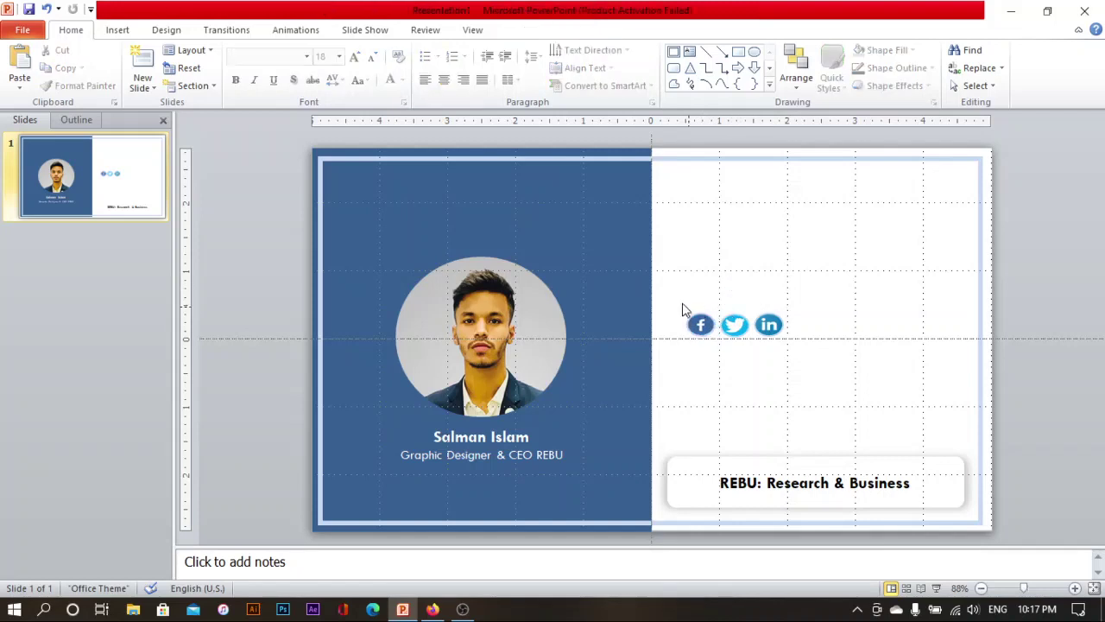
Group the three social icons with Ctrl+G and move the group under the name on the blue panel.
{"action": "left_click_drag", "start_coordinate": [678, 307], "coordinate": [796, 355]}
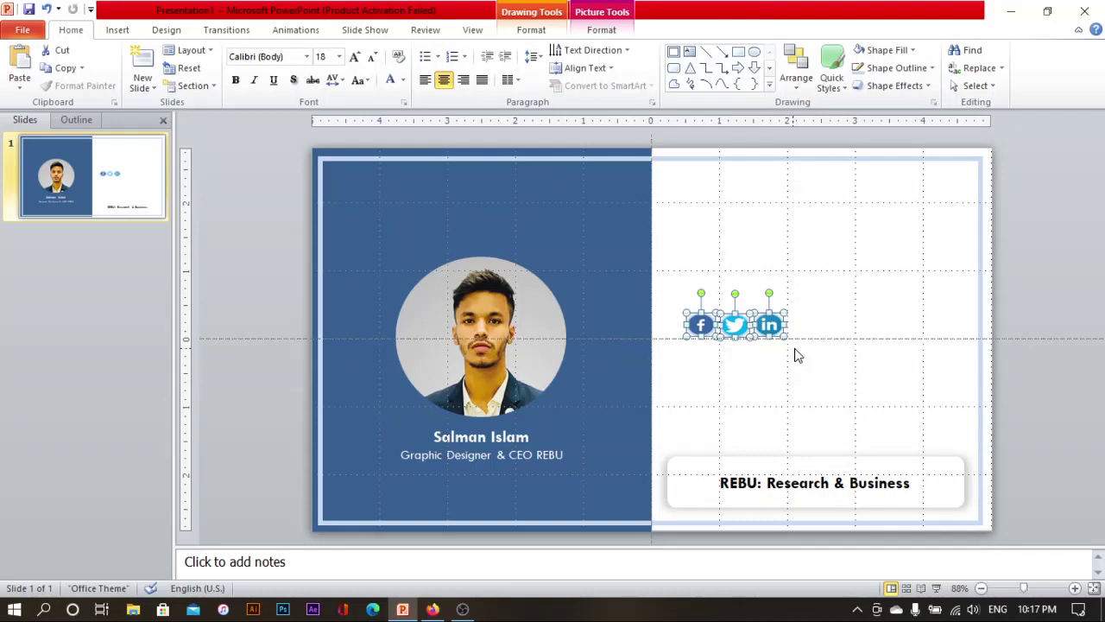
{"action": "key", "text": "ctrl+g"}
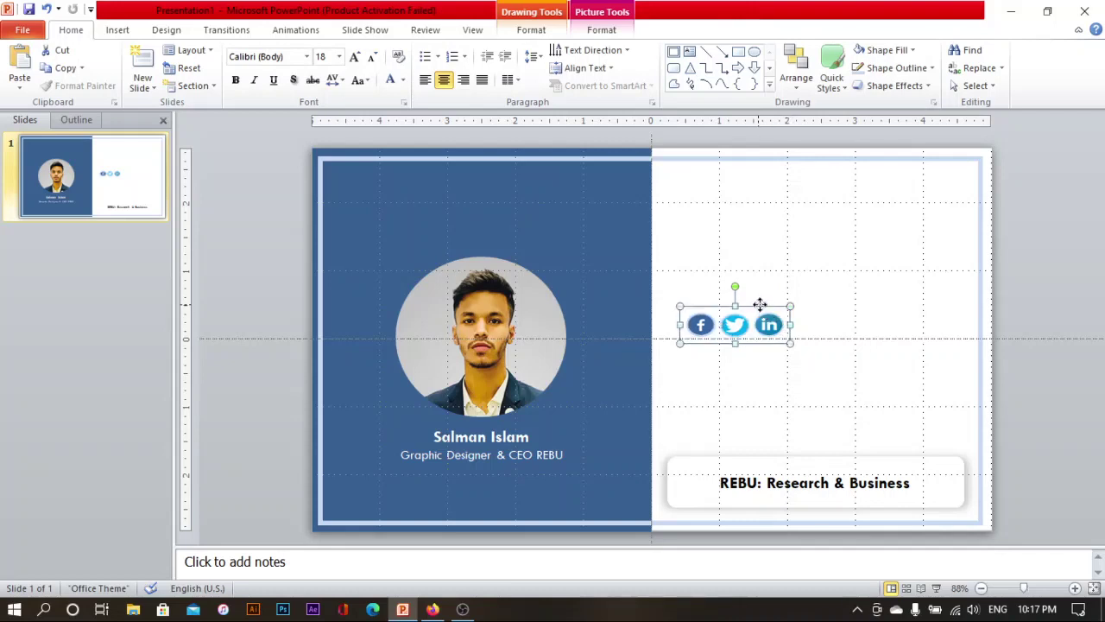
{"action": "mouse_move", "coordinate": [744, 319]}
{"action": "left_mouse_down"}
{"action": "mouse_move", "coordinate": [654, 420]}
{"action": "mouse_move", "coordinate": [502, 469]}
{"action": "left_mouse_up"}
Nudge the grouped social icons left and right until they sit centred under the job title.
{"action": "left_click", "coordinate": [742, 388]}
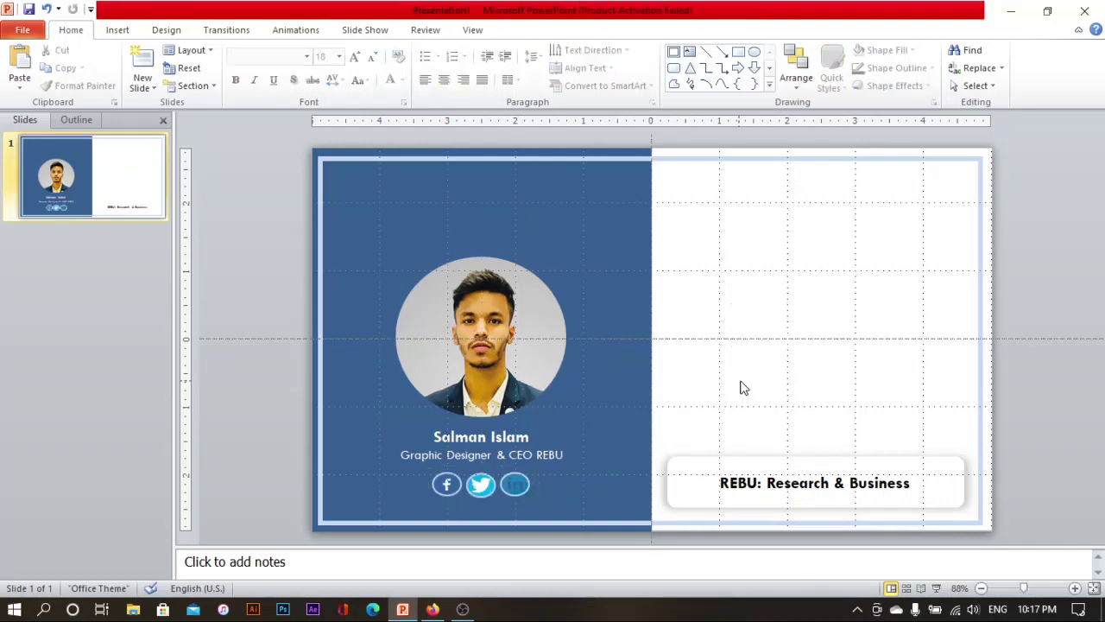
{"action": "left_click", "coordinate": [517, 496]}
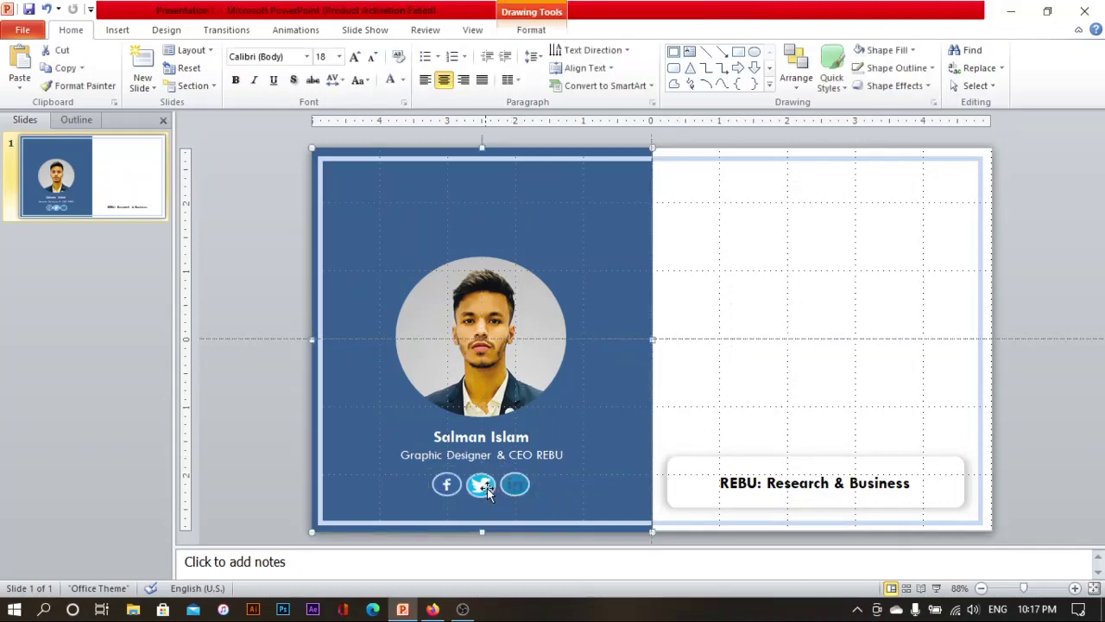
{"action": "left_click", "coordinate": [487, 490]}
{"action": "left_click", "coordinate": [486, 489]}
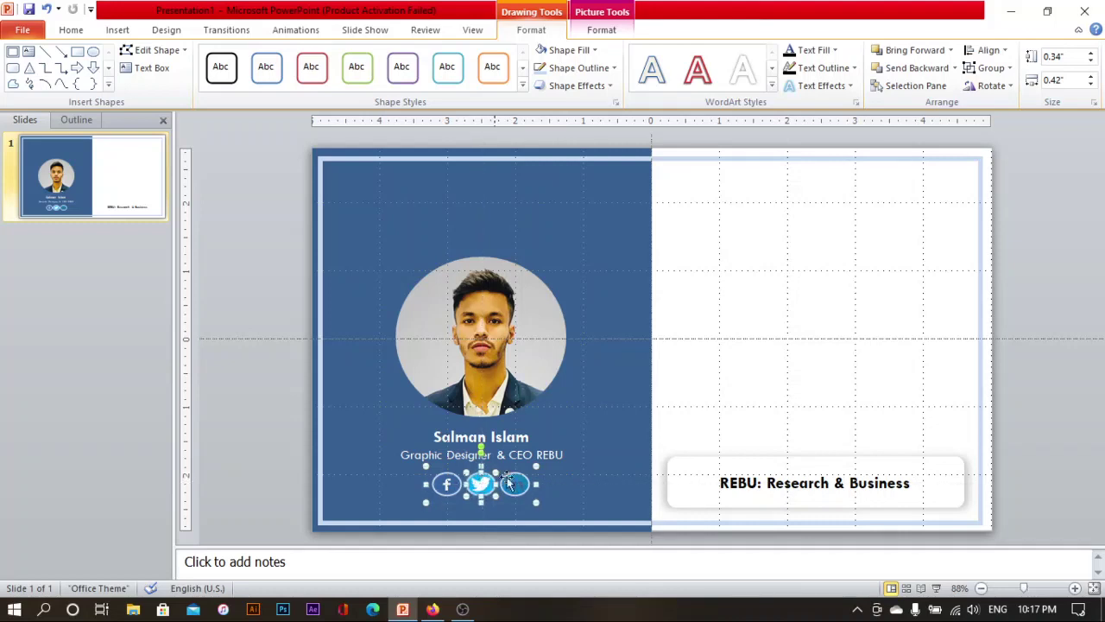
{"action": "left_click", "coordinate": [566, 471]}
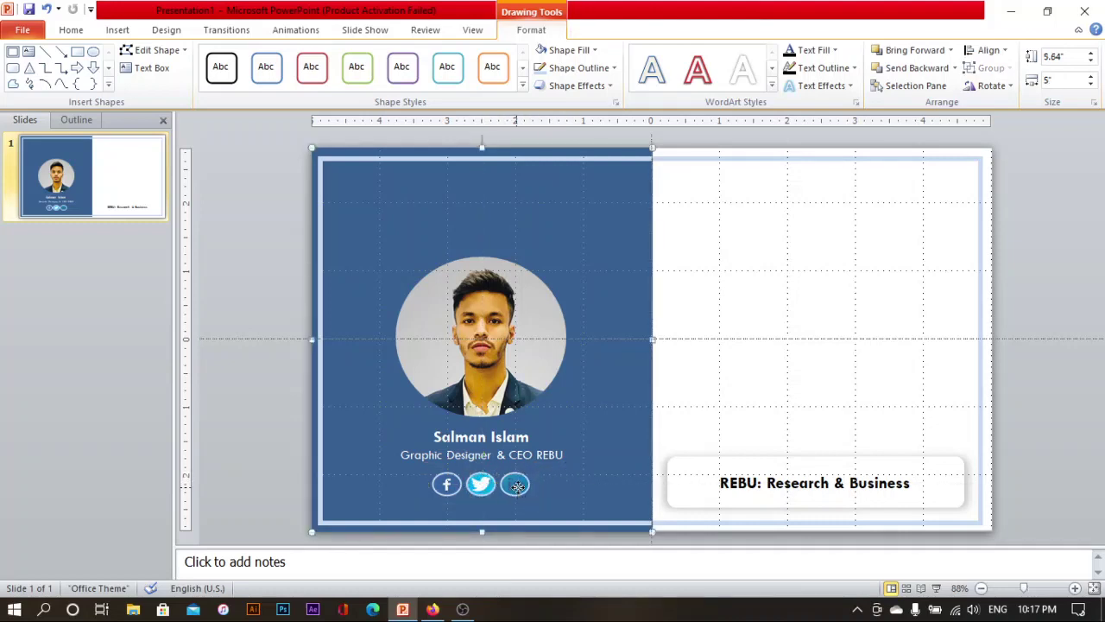
{"action": "left_click", "coordinate": [525, 495]}
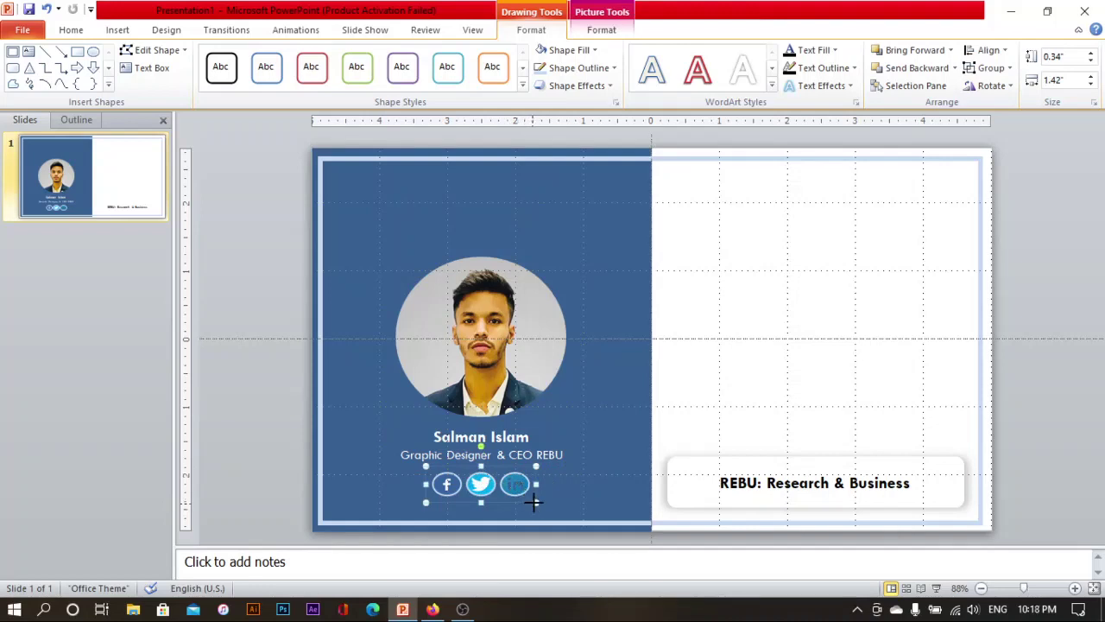
{"action": "left_click_drag", "start_coordinate": [518, 496], "coordinate": [505, 491]}
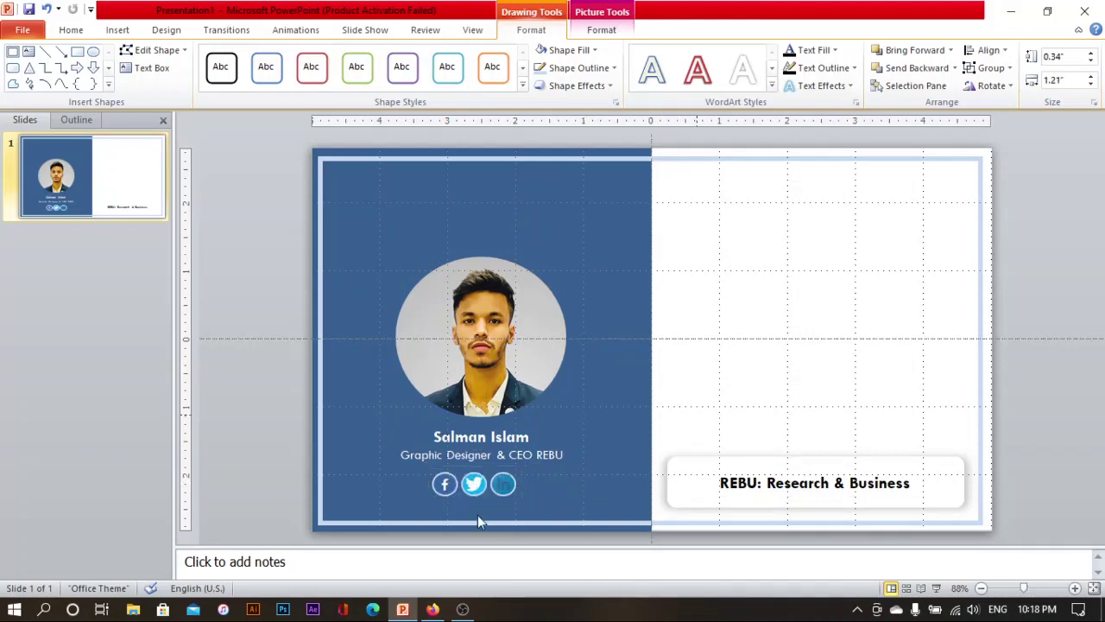
{"action": "left_click", "coordinate": [474, 491]}
{"action": "left_click_drag", "start_coordinate": [491, 500], "coordinate": [493, 500]}
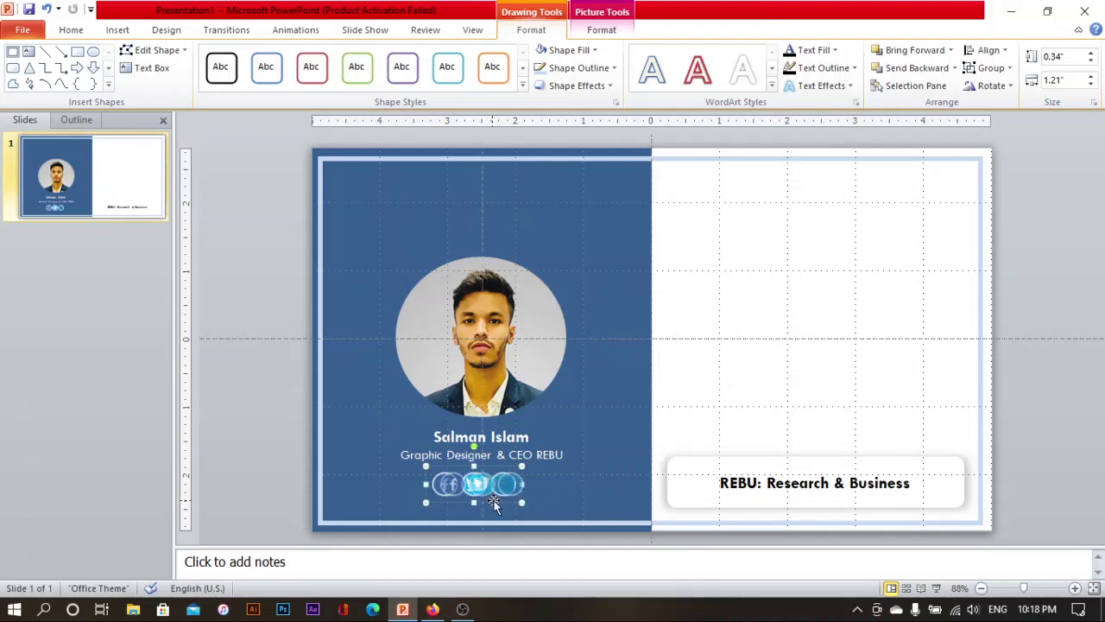
{"action": "left_click_drag", "start_coordinate": [492, 500], "coordinate": [498, 500]}
{"action": "left_click", "coordinate": [728, 418]}
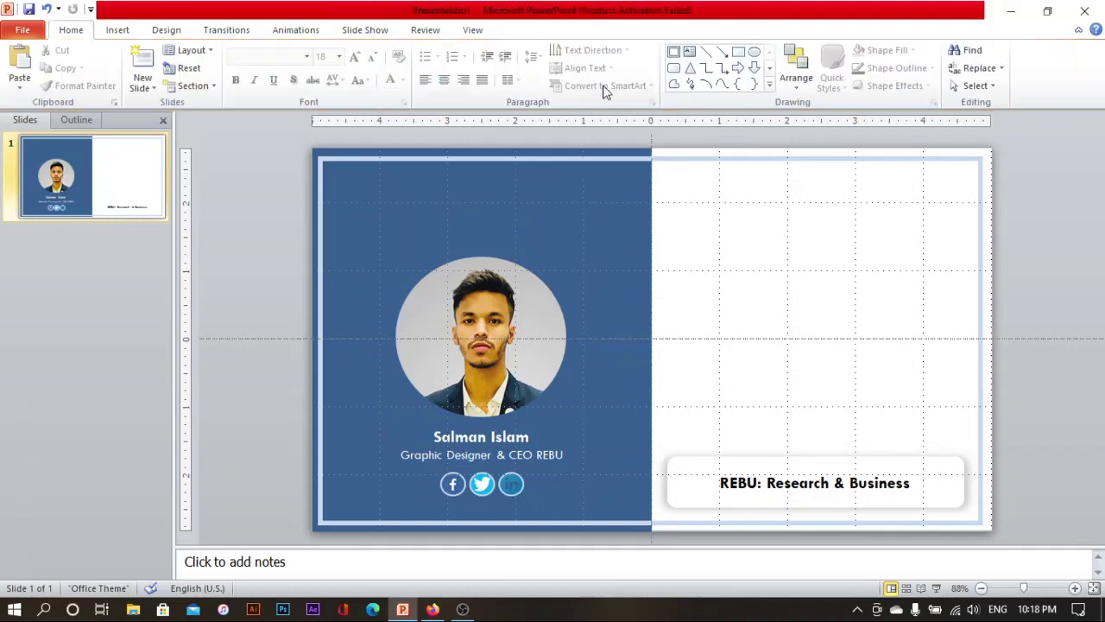
Draw a Text Box from the Shapes gallery near the top right of the white half.
{"action": "left_click", "coordinate": [675, 67]}
{"action": "left_click", "coordinate": [689, 52]}
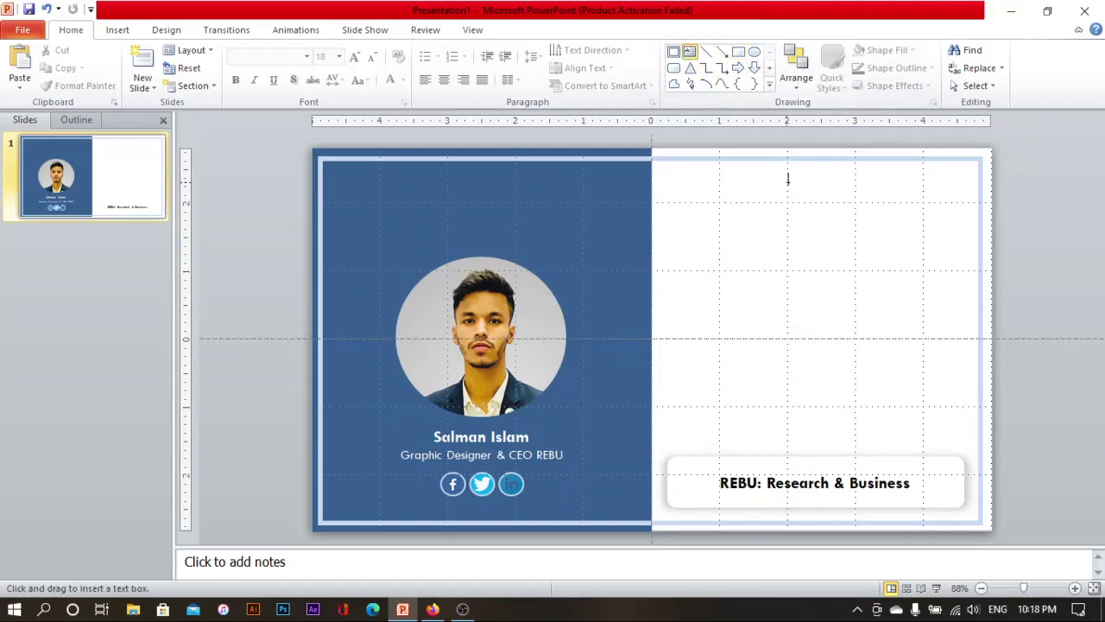
{"action": "mouse_move", "coordinate": [788, 182]}
{"action": "left_mouse_down"}
{"action": "mouse_move", "coordinate": [860, 247]}
{"action": "mouse_move", "coordinate": [925, 240]}
{"action": "left_mouse_up"}
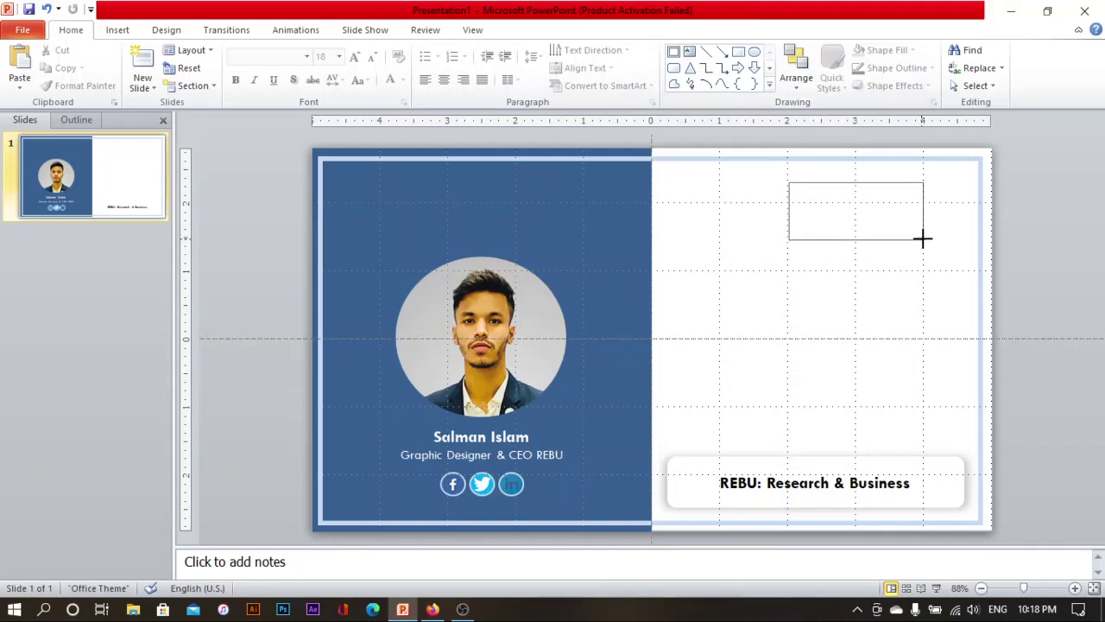
{"action": "left_click_drag", "start_coordinate": [923, 239], "coordinate": [924, 240]}
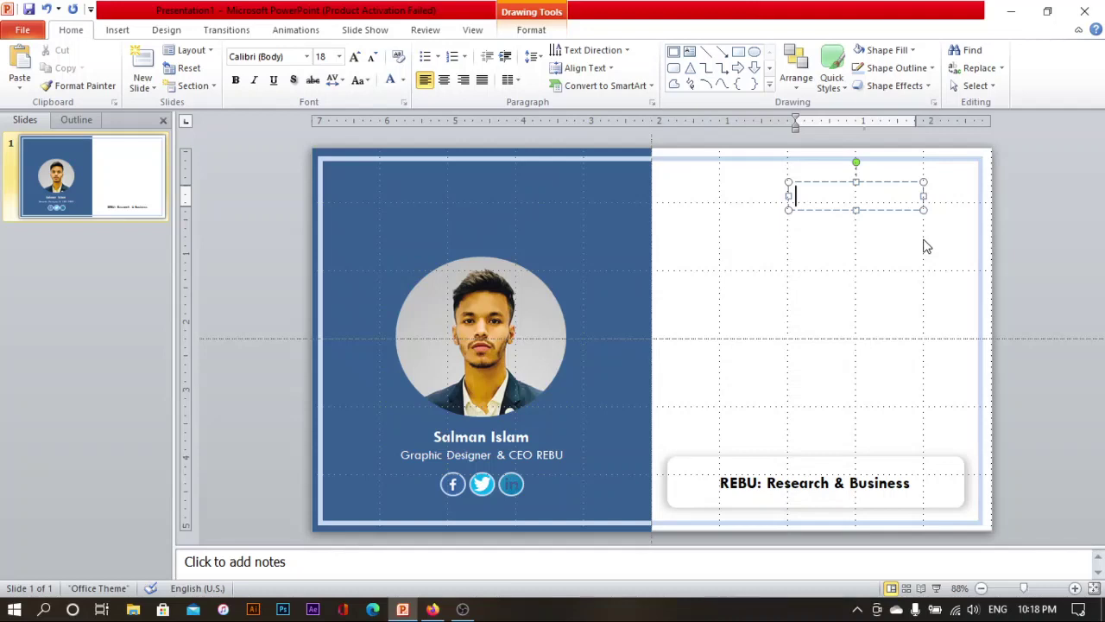
Enter '5th January 2021', '8:00 PM to 9:00 Pm' and 'Conducting Platform: ZOOM' on three lines.
{"action": "type", "text": "5th "}
{"action": "type", "text": "Janu"}
{"action": "type", "text": "ary"}
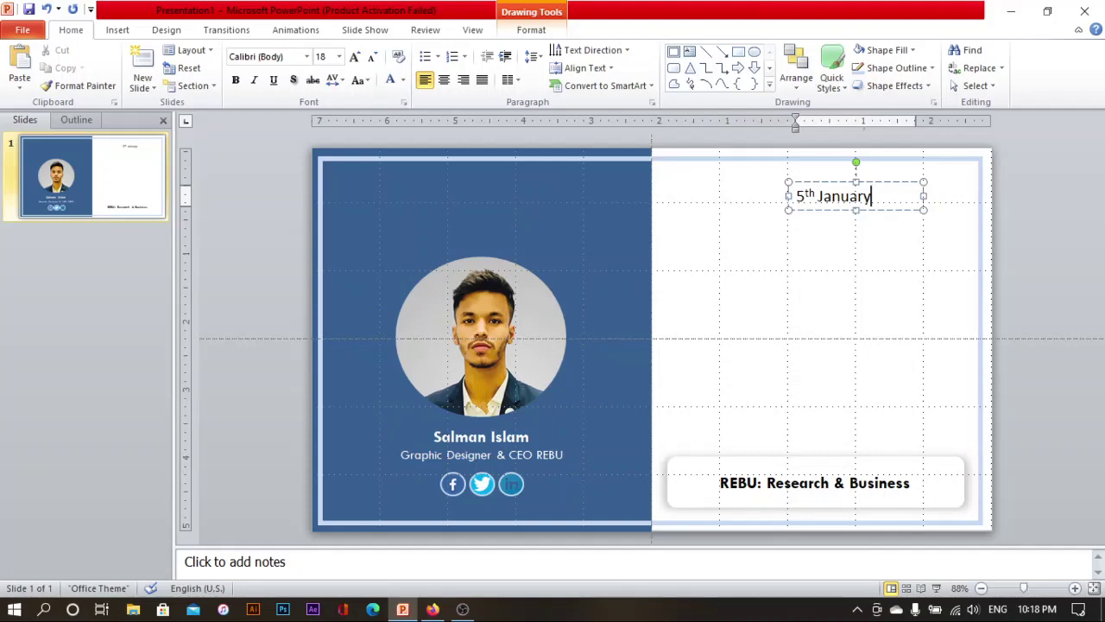
{"action": "type", "text": " 20"}
{"action": "type", "text": "21"}
{"action": "key", "text": "Return"}
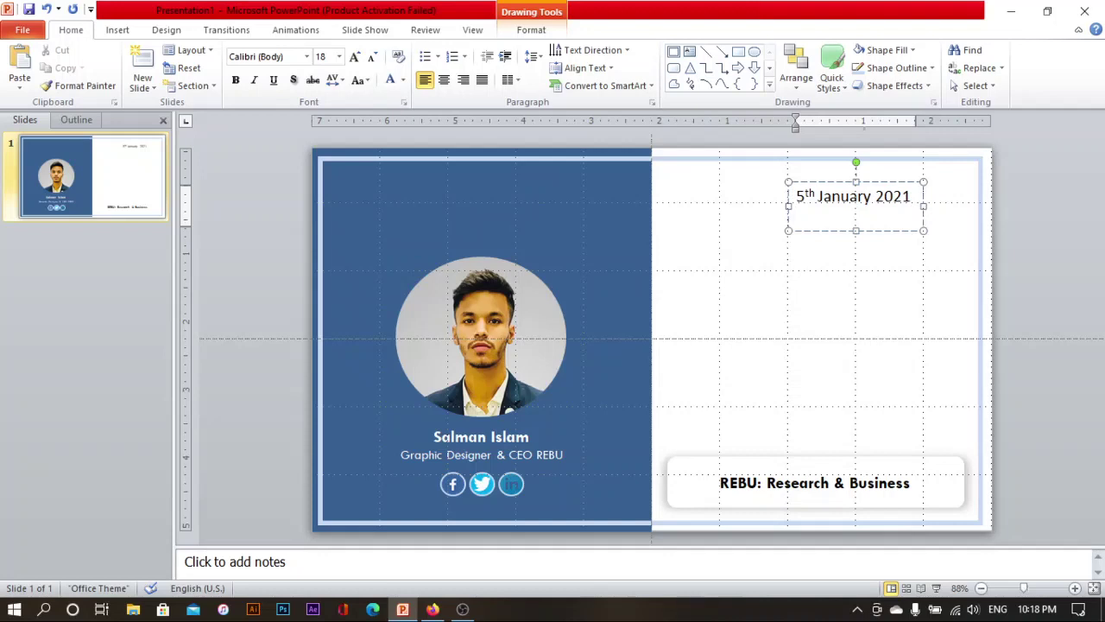
{"action": "type", "text": "8"}
{"action": "type", "text": ":00 P"}
{"action": "type", "text": "M"}
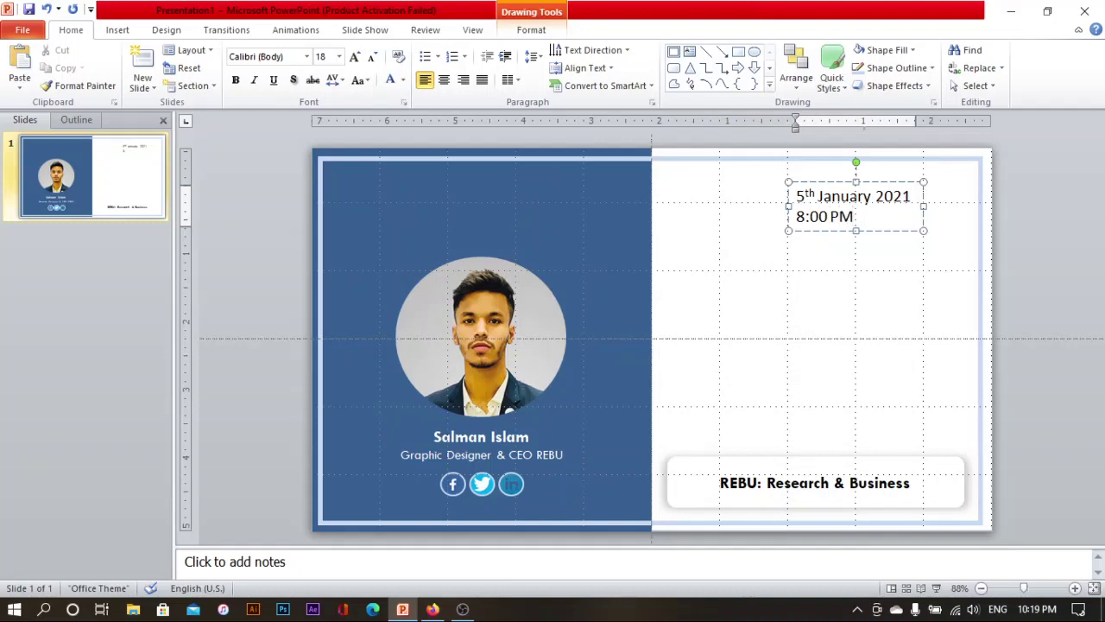
{"action": "type", "text": " to "}
{"action": "type", "text": "9:"}
{"action": "type", "text": "00"}
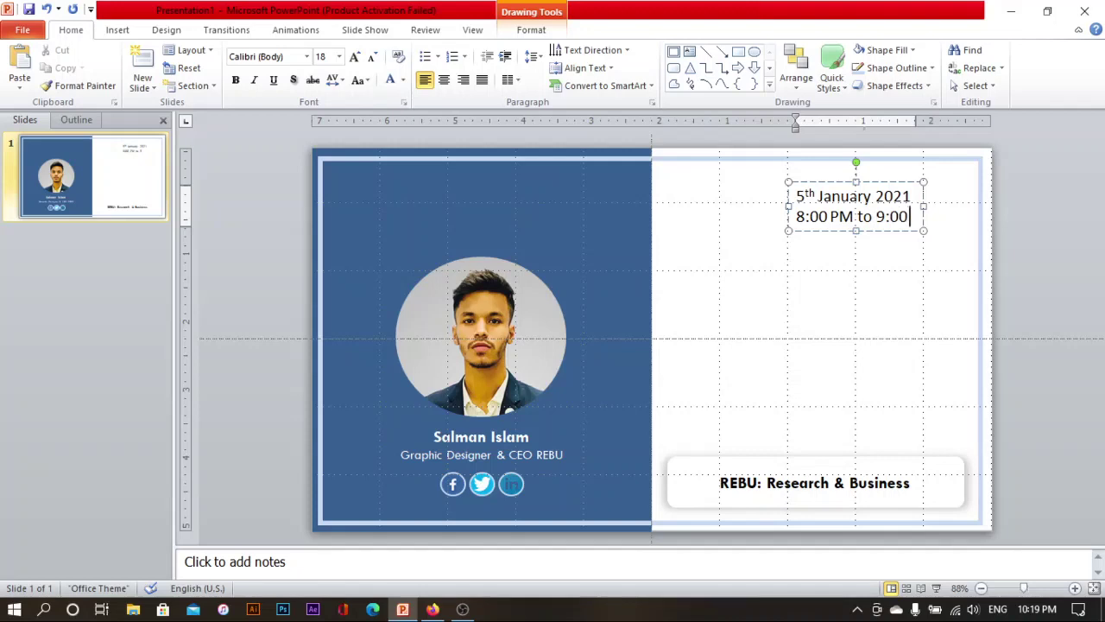
{"action": "type", "text": " Pm"}
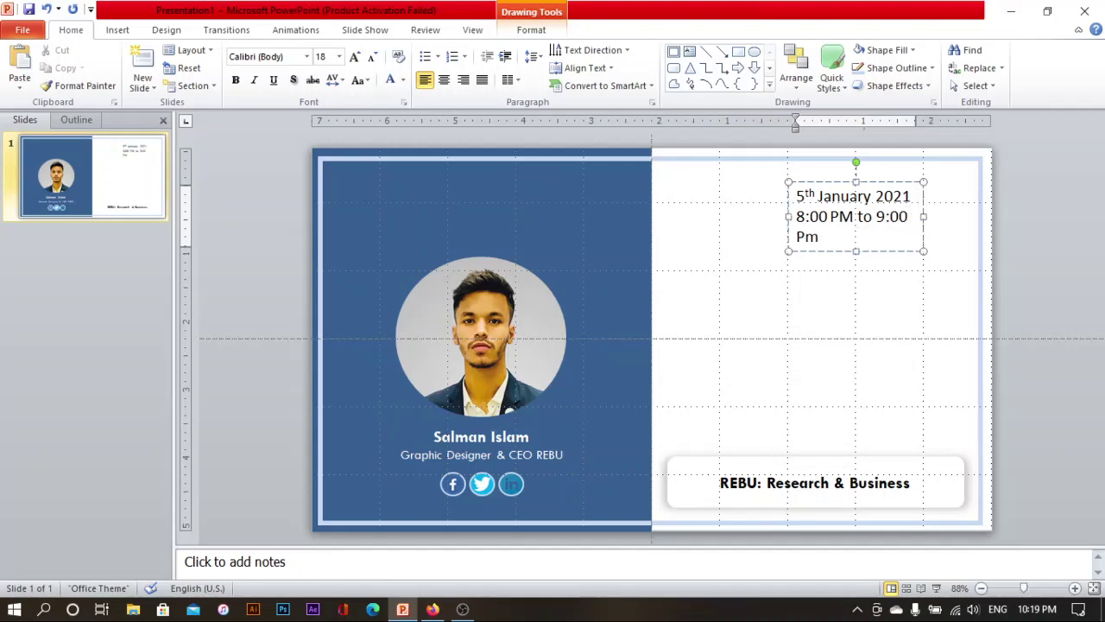
{"action": "key", "text": "Return"}
{"action": "type", "text": "Co"}
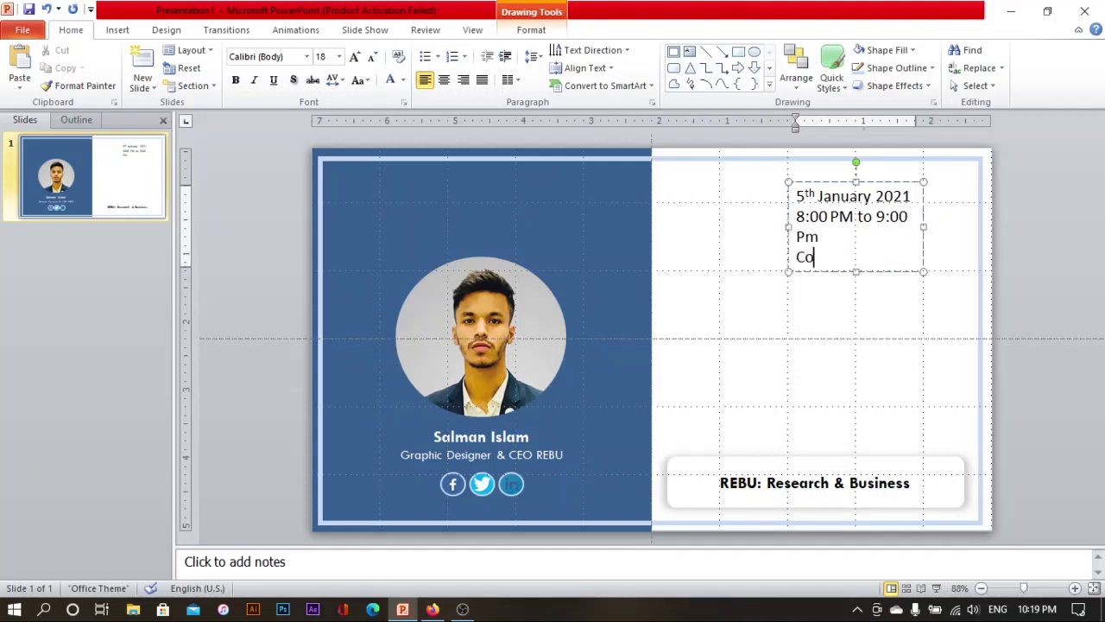
{"action": "type", "text": "nducti"}
{"action": "type", "text": "ng Pla"}
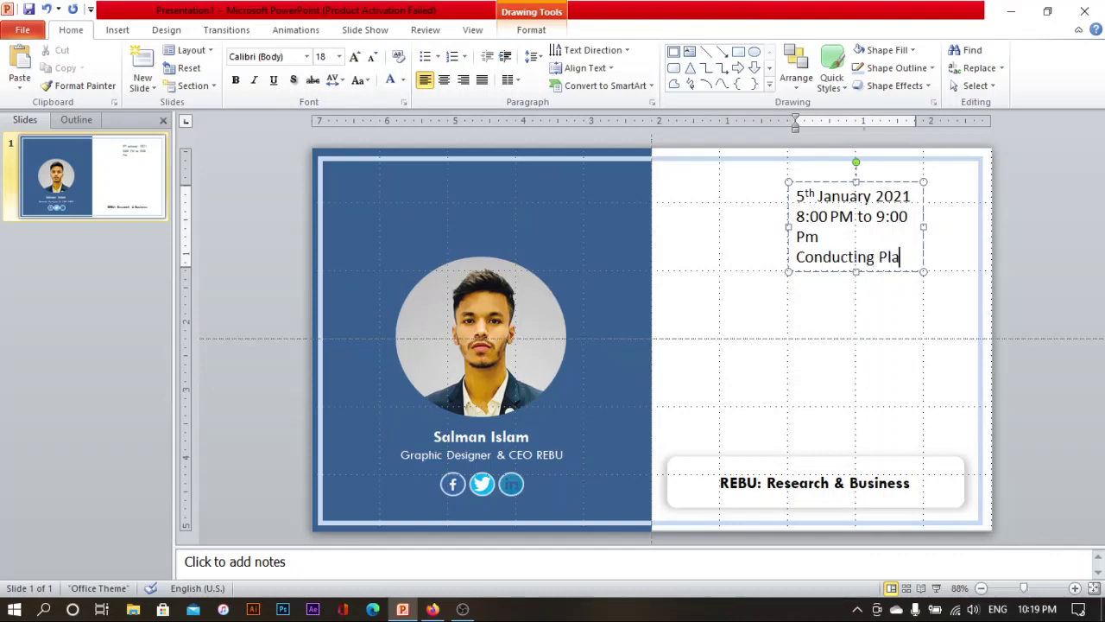
{"action": "type", "text": "tform"}
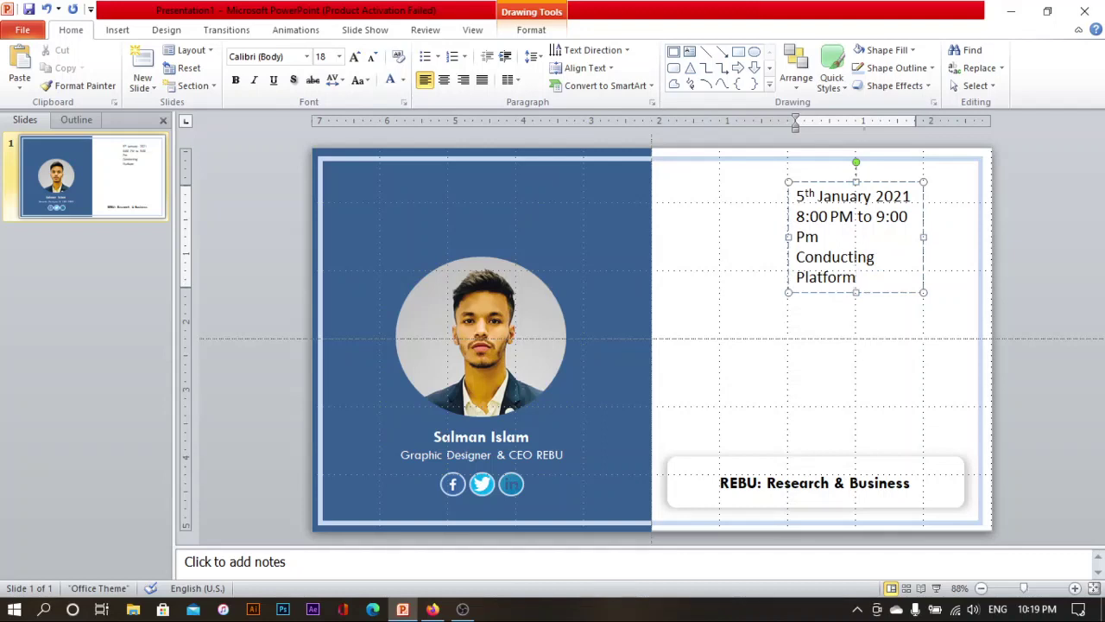
{"action": "key", "text": "BackSpace"}
{"action": "type", "text": "m:"}
{"action": "type", "text": " ZOOM"}
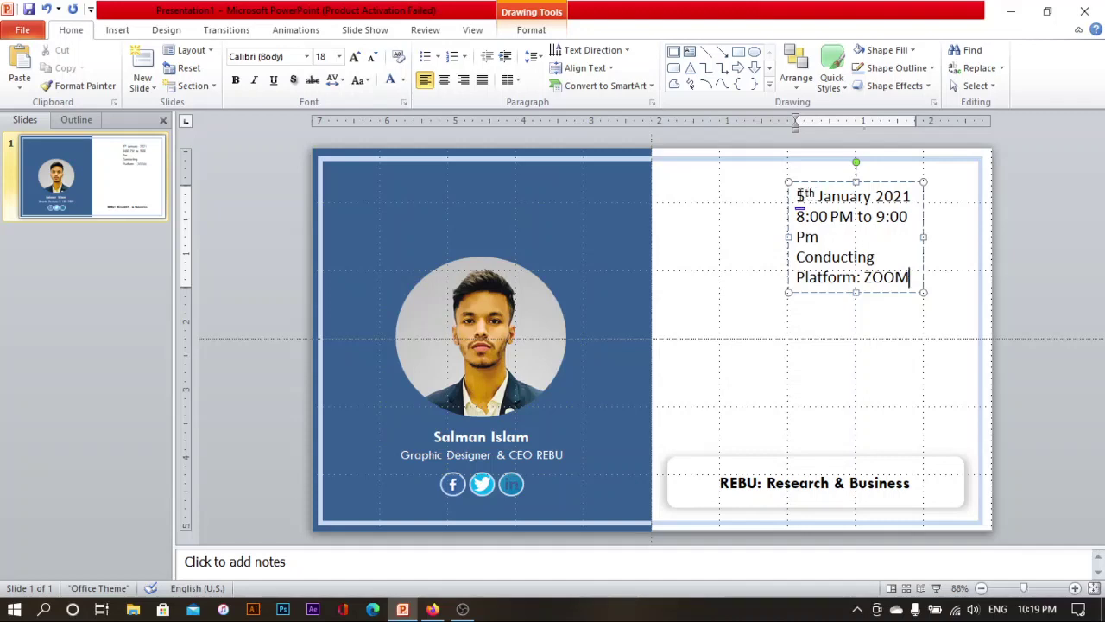
Reduce the event details font size twice and make the text bold.
{"action": "left_click_drag", "start_coordinate": [796, 196], "coordinate": [892, 283]}
{"action": "mouse_move", "coordinate": [945, 259]}
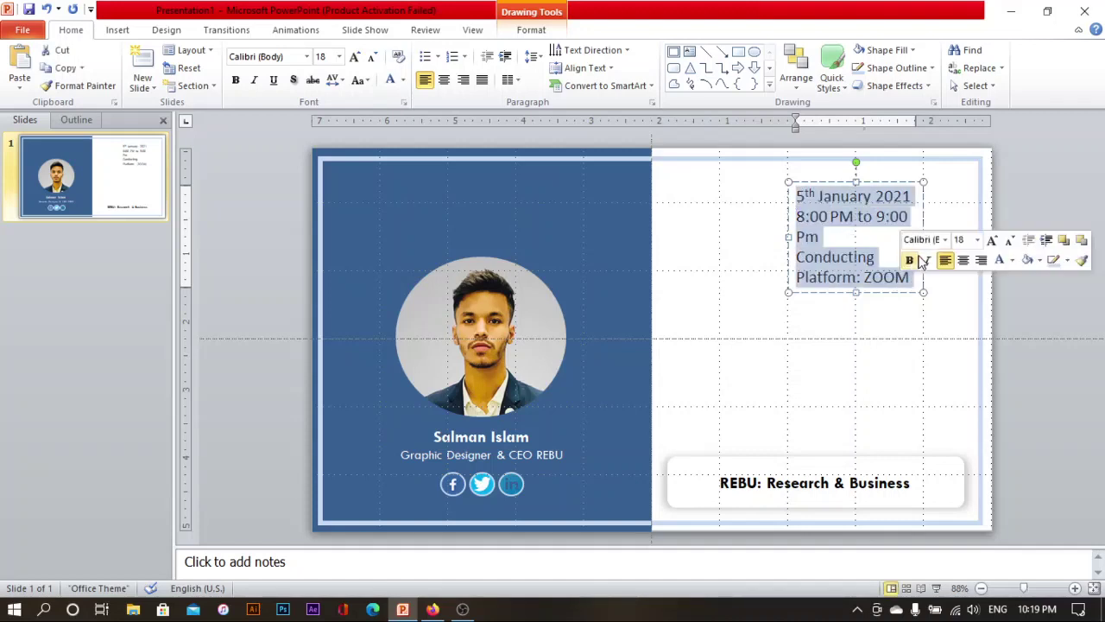
{"action": "left_click", "coordinate": [1009, 240]}
{"action": "left_click", "coordinate": [1009, 241]}
{"action": "left_click", "coordinate": [1009, 241]}
{"action": "left_click", "coordinate": [1010, 241]}
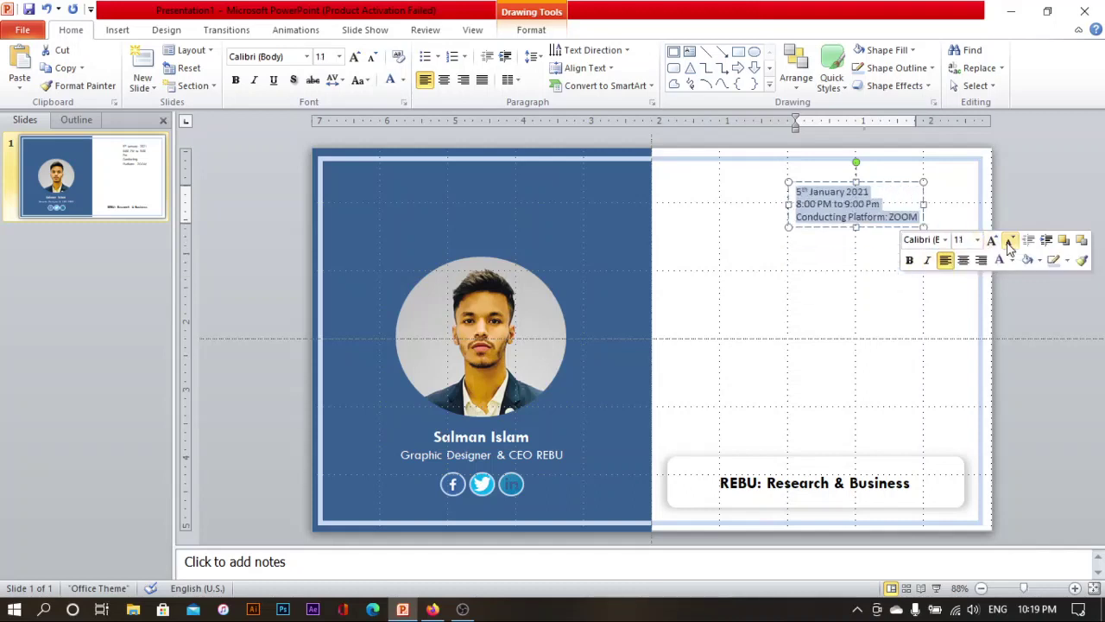
{"action": "left_click", "coordinate": [910, 260]}
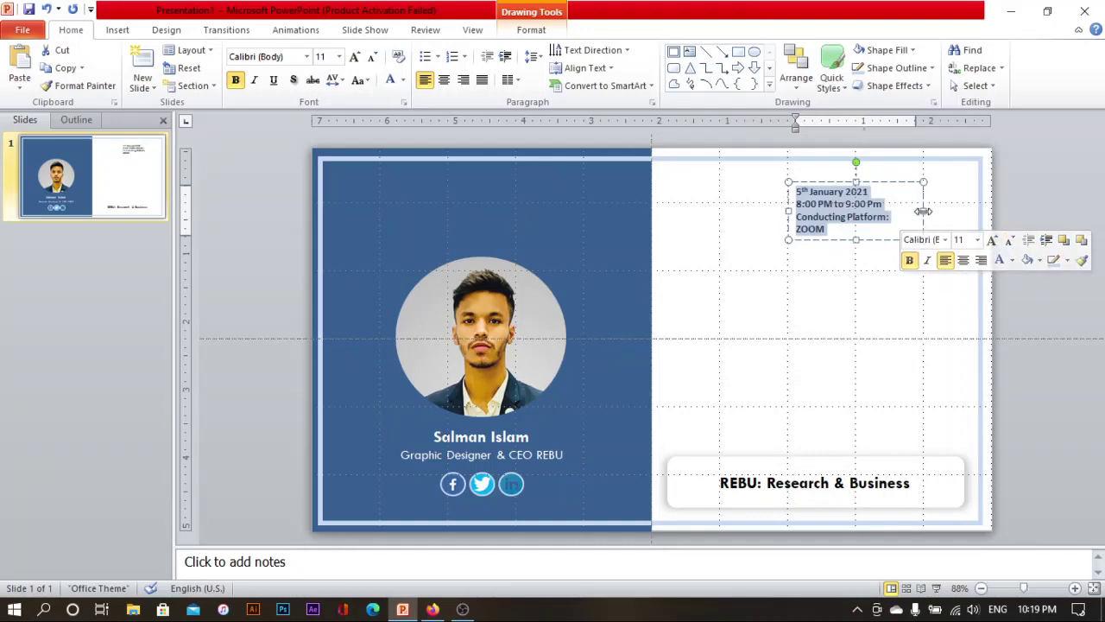
Widen the event details box so each line fits, left-align it, and move it toward the top-right corner.
{"action": "left_click_drag", "start_coordinate": [922, 211], "coordinate": [974, 207]}
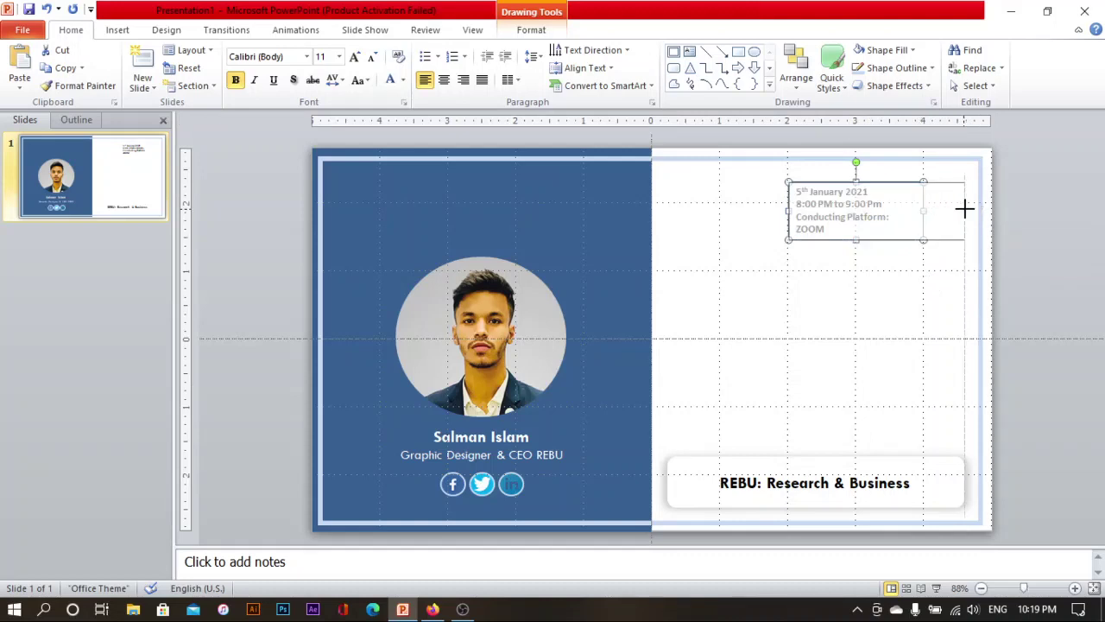
{"action": "left_click_drag", "start_coordinate": [974, 207], "coordinate": [965, 208]}
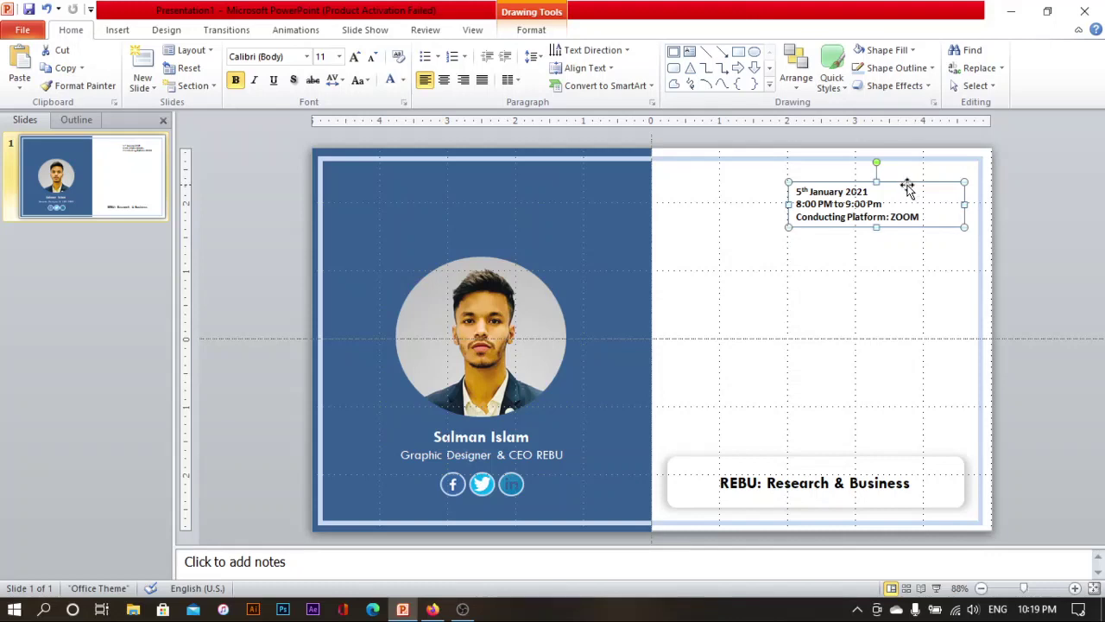
{"action": "left_click_drag", "start_coordinate": [905, 182], "coordinate": [911, 179]}
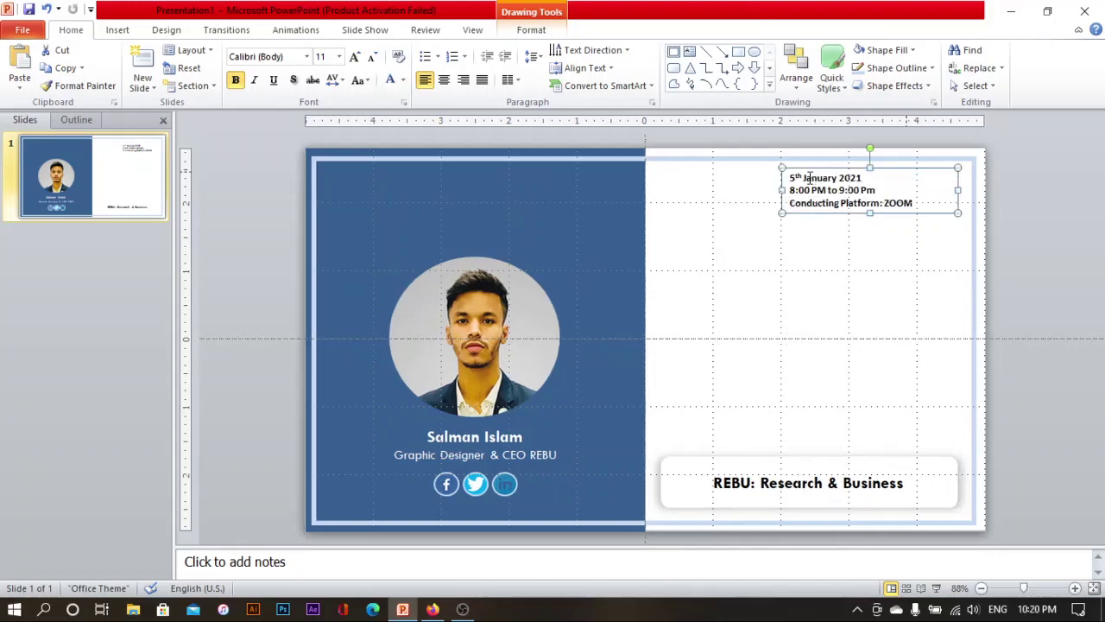
{"action": "left_click_drag", "start_coordinate": [791, 177], "coordinate": [914, 204]}
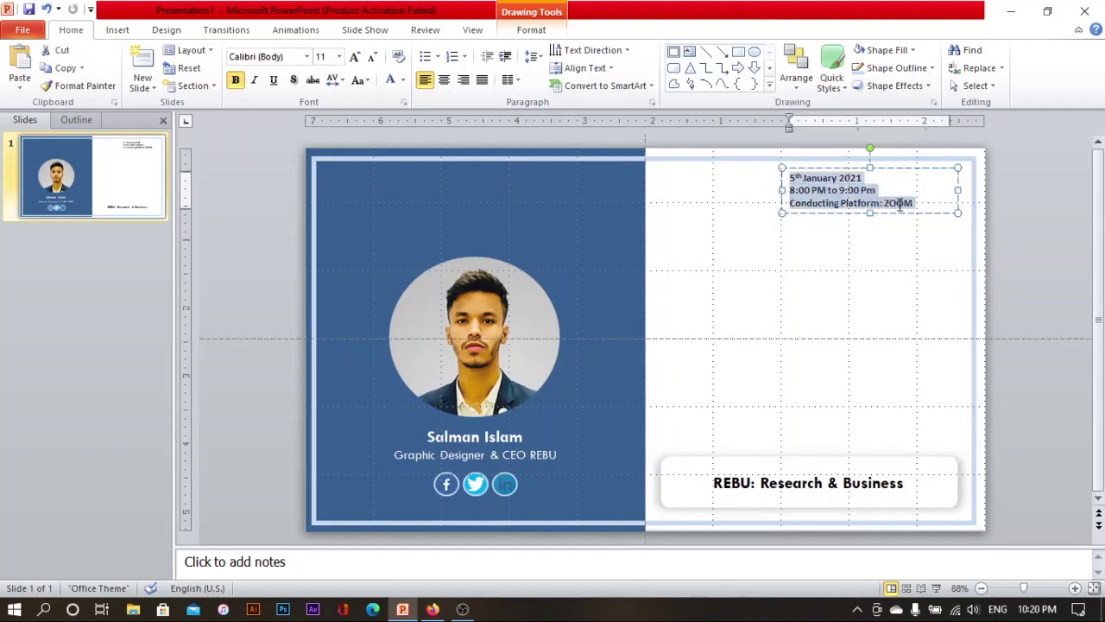
{"action": "left_click", "coordinate": [983, 182]}
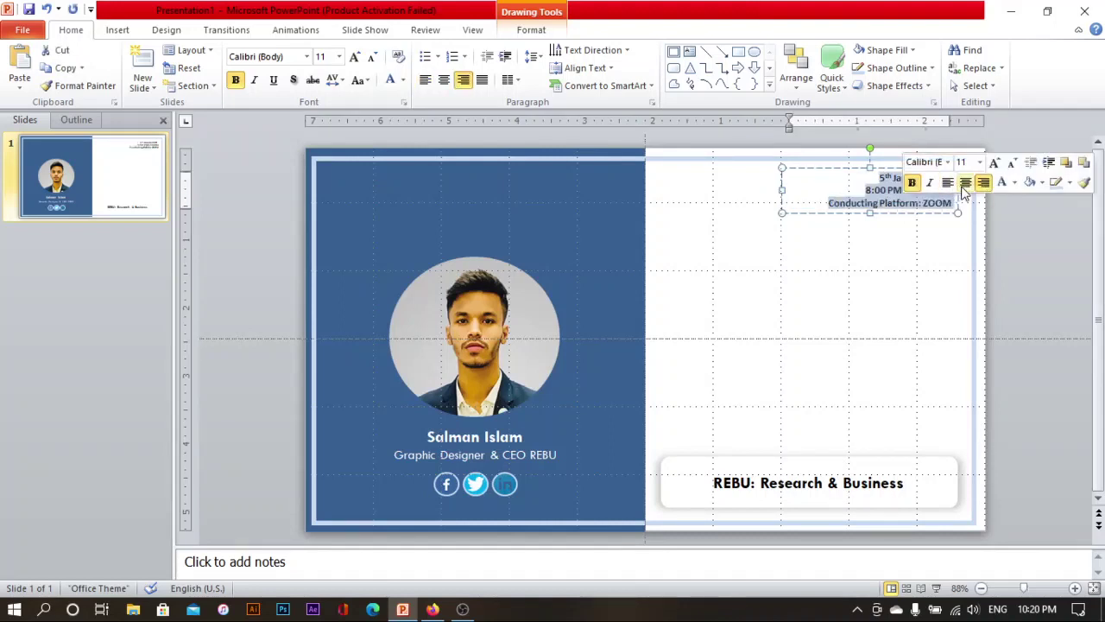
{"action": "left_click", "coordinate": [947, 182]}
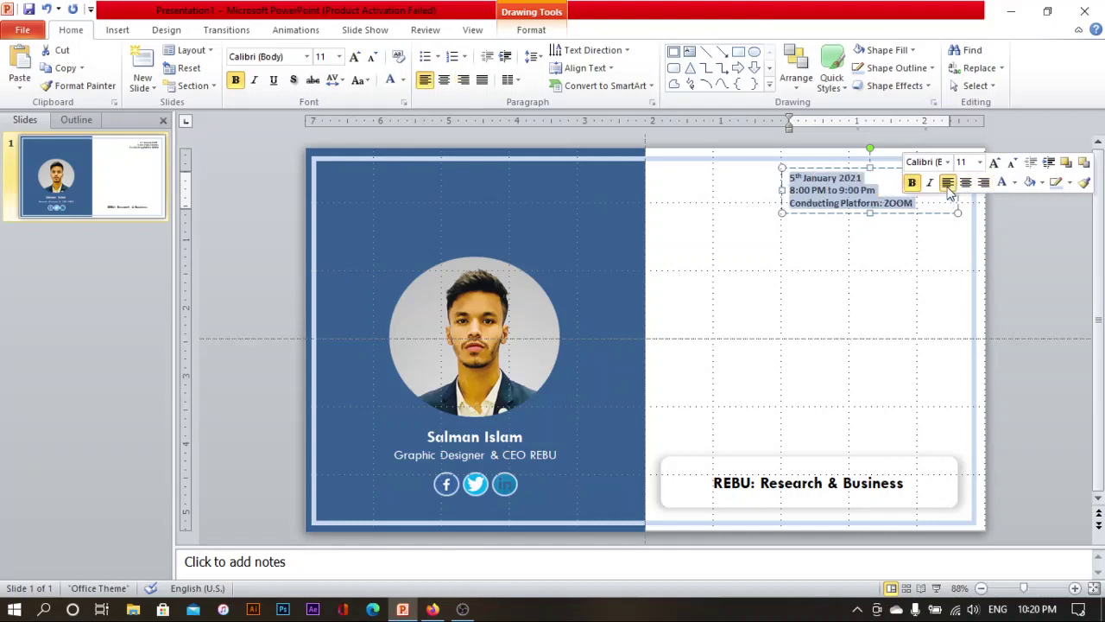
{"action": "left_click", "coordinate": [923, 245]}
{"action": "left_click", "coordinate": [866, 199]}
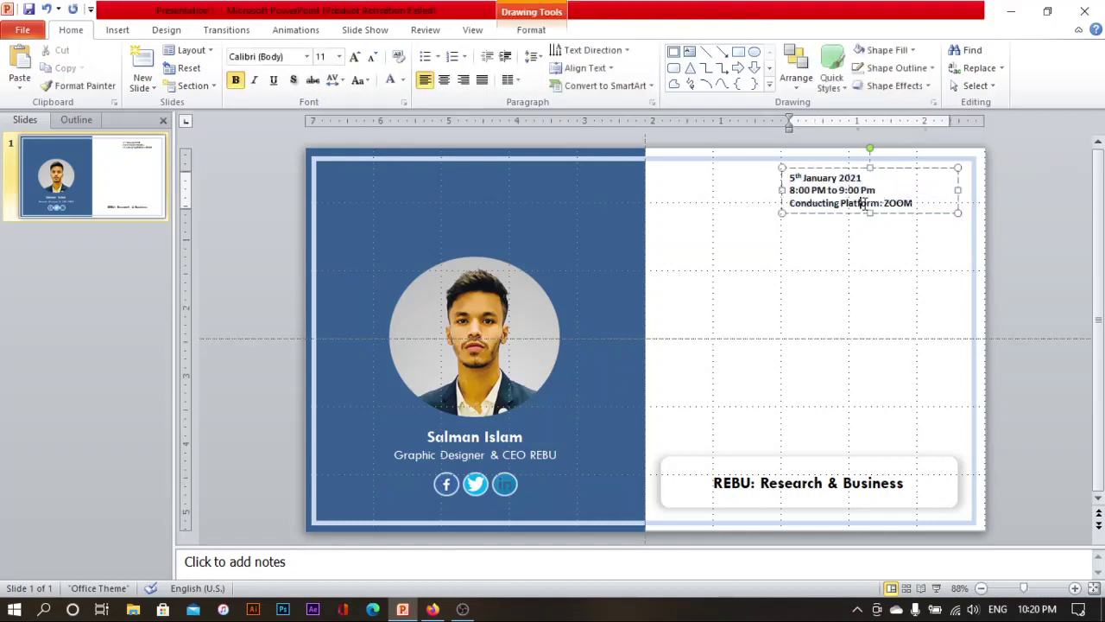
{"action": "mouse_move", "coordinate": [838, 169]}
{"action": "left_mouse_down"}
{"action": "mouse_move", "coordinate": [890, 167]}
{"action": "mouse_move", "coordinate": [868, 167]}
{"action": "left_mouse_up"}
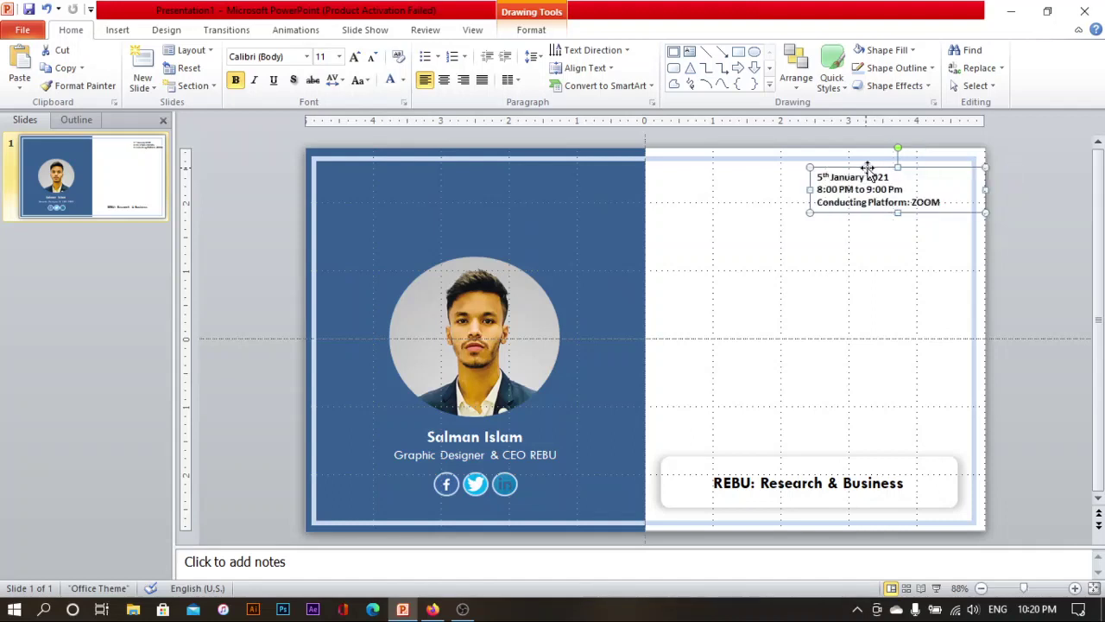
{"action": "left_click", "coordinate": [812, 291]}
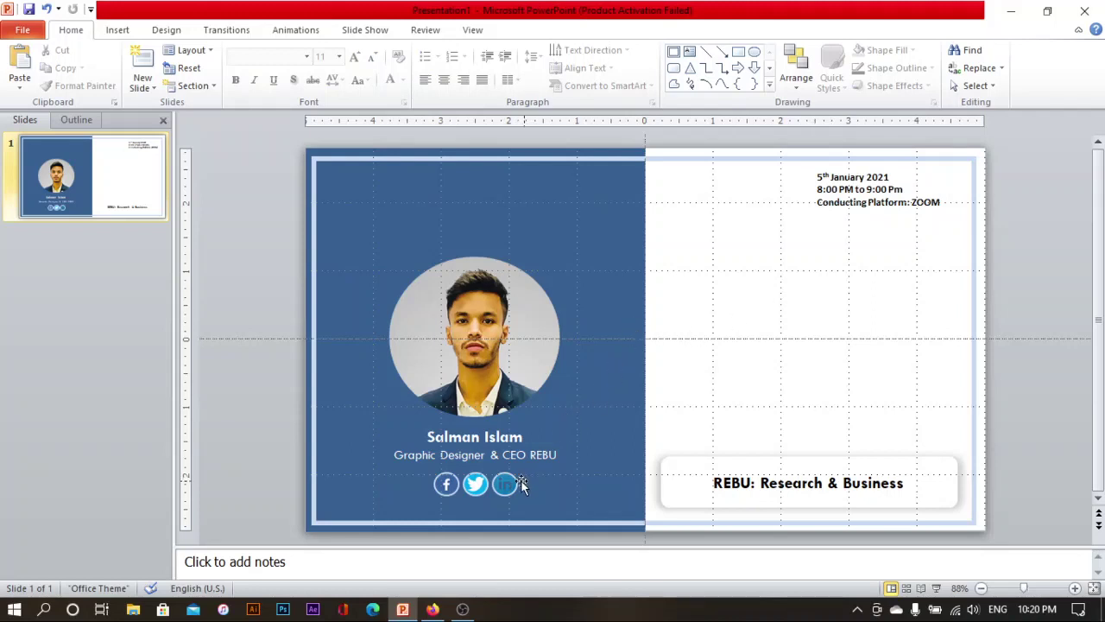
Draw a small circle left of the event details and choose a picture fill for it.
{"action": "left_click", "coordinate": [754, 52]}
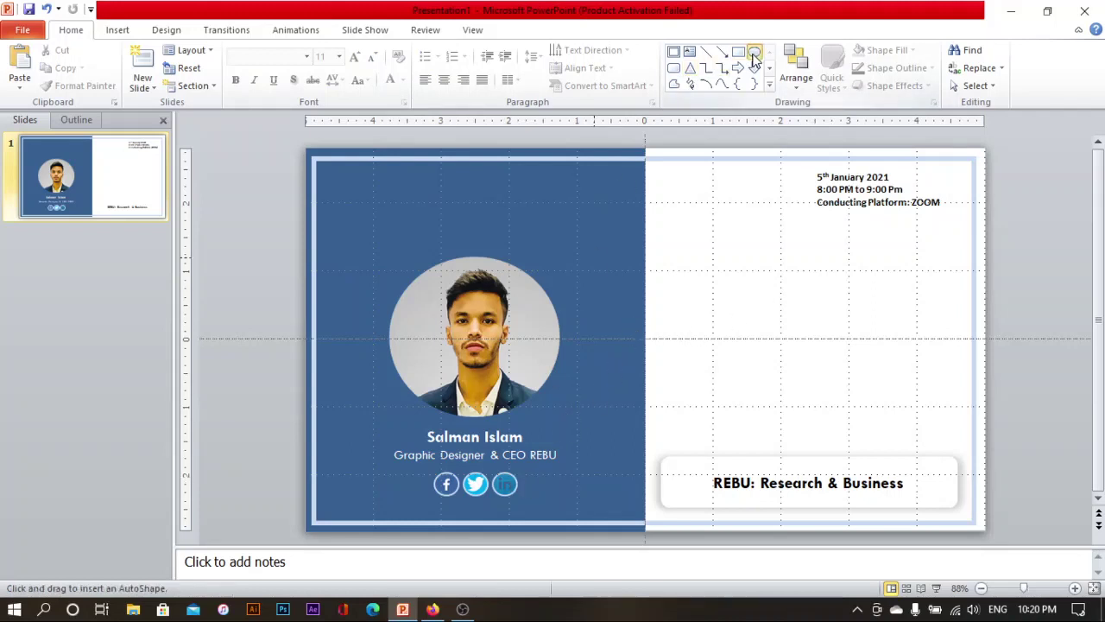
{"action": "left_click_drag", "start_coordinate": [728, 225], "coordinate": [747, 245]}
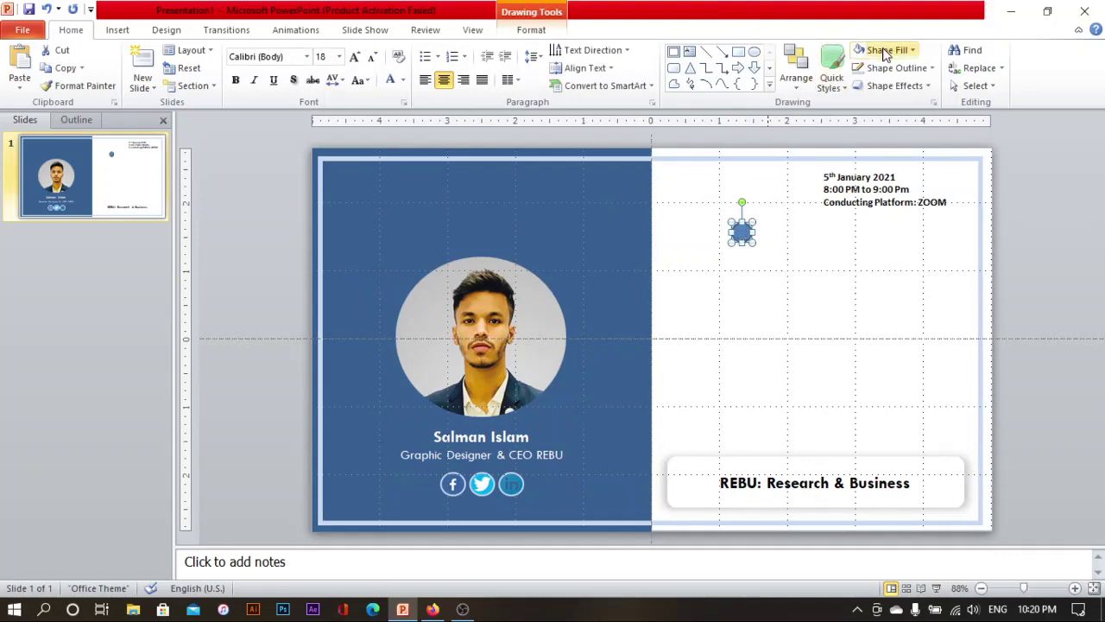
{"action": "left_click", "coordinate": [882, 49]}
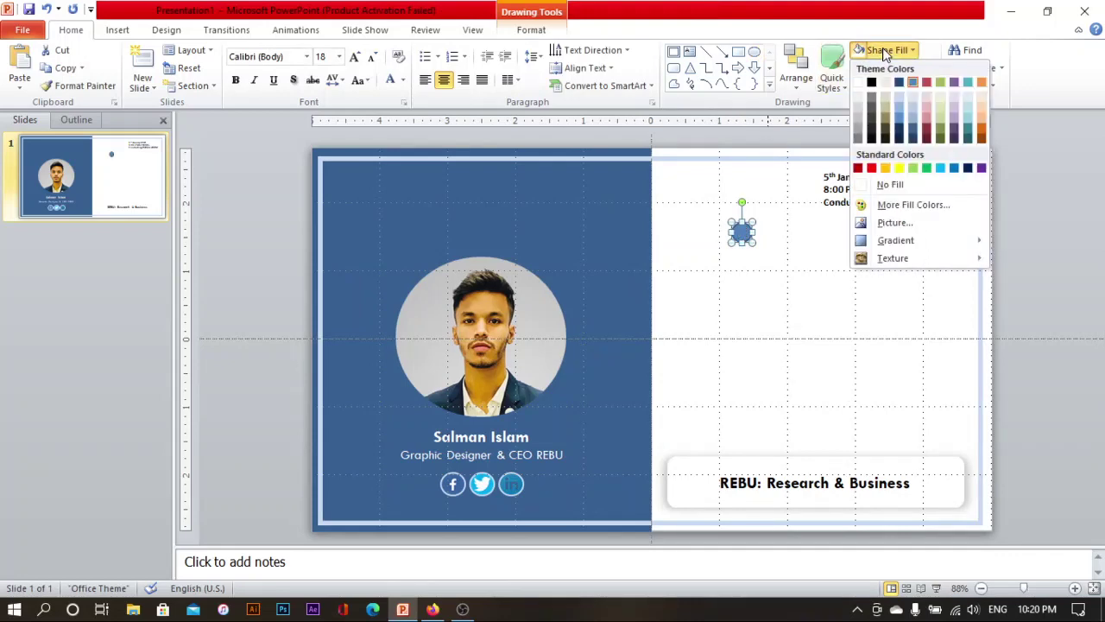
{"action": "left_click", "coordinate": [894, 227]}
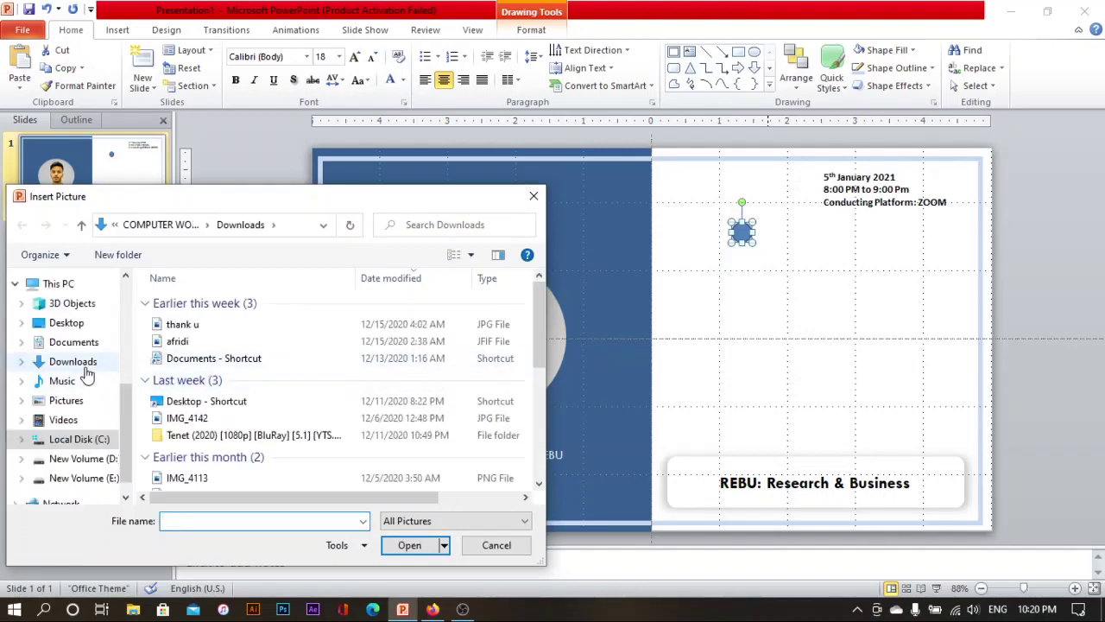
Browse Downloads, Documents and Desktop for an image, then close the browser without inserting one.
{"action": "left_click", "coordinate": [84, 363]}
{"action": "scroll", "coordinate": [281, 389], "scroll_direction": "down", "scroll_amount": 5}
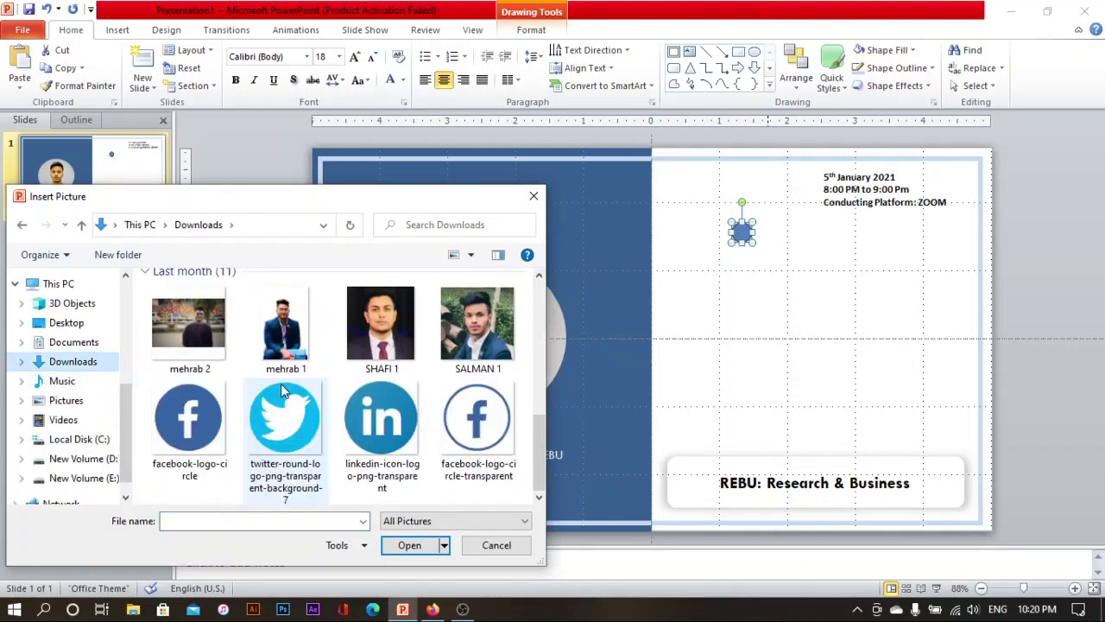
{"action": "scroll", "coordinate": [280, 390], "scroll_direction": "up", "scroll_amount": 2}
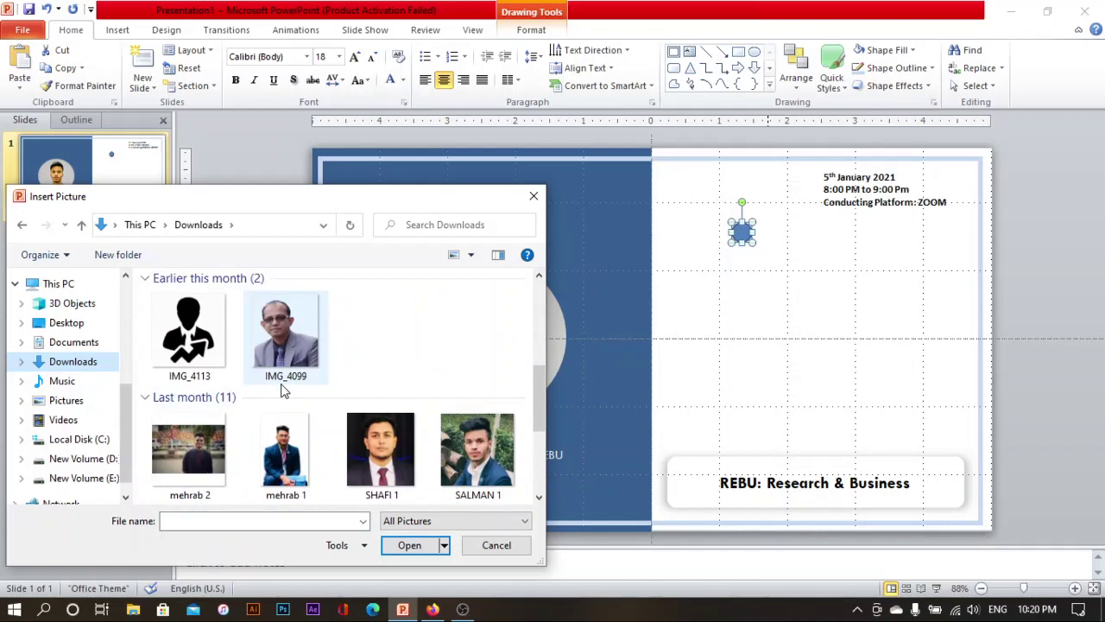
{"action": "scroll", "coordinate": [283, 391], "scroll_direction": "down", "scroll_amount": 4}
{"action": "scroll", "coordinate": [284, 391], "scroll_direction": "up", "scroll_amount": 10}
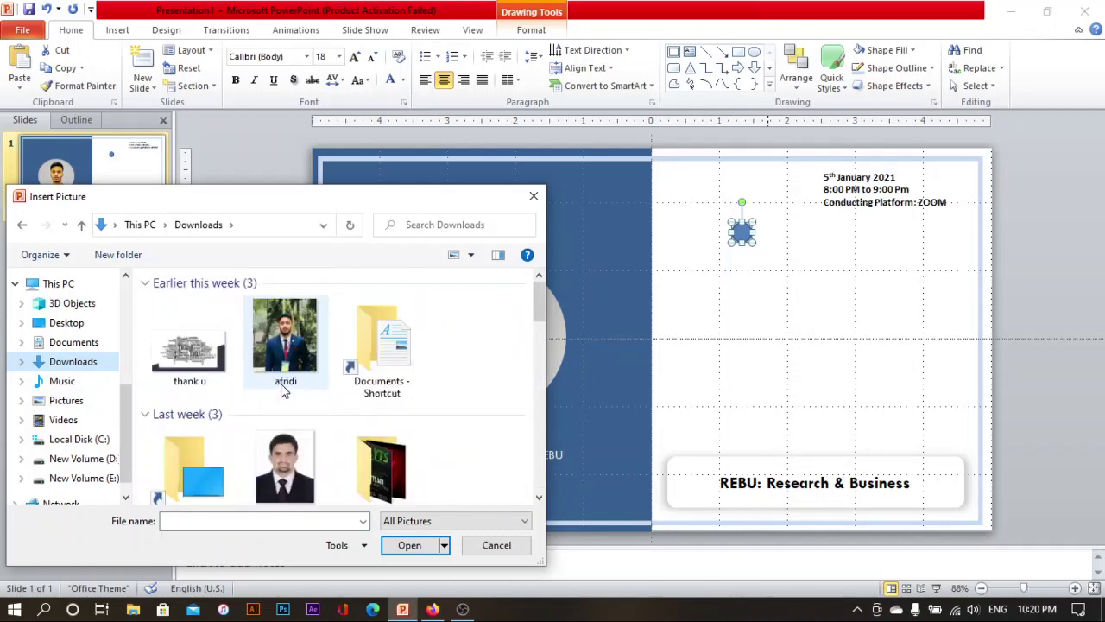
{"action": "left_click", "coordinate": [74, 345]}
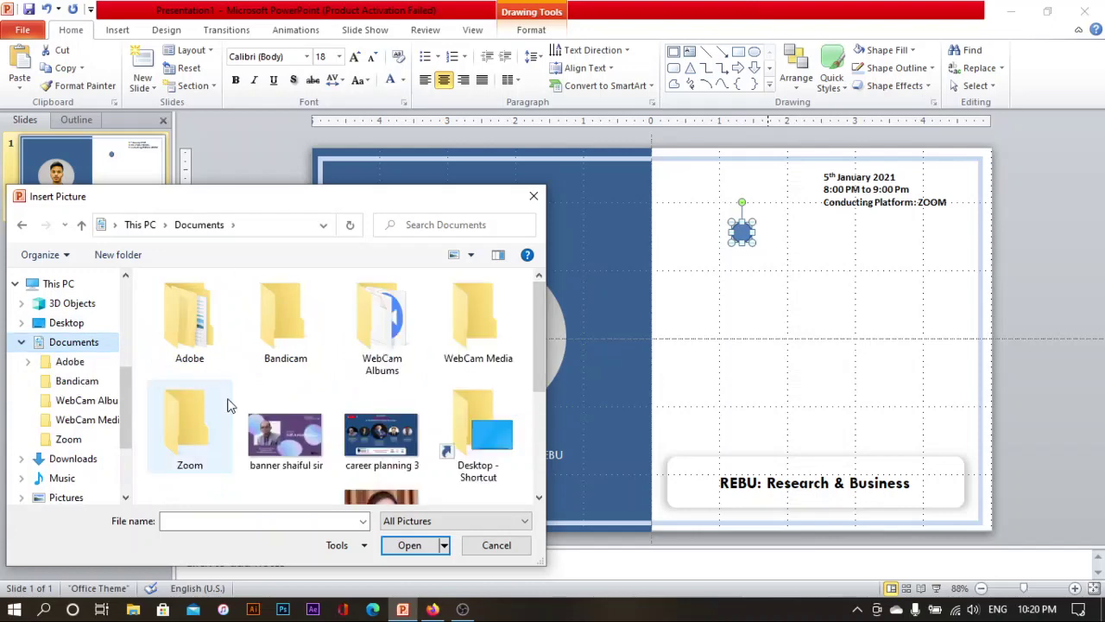
{"action": "scroll", "coordinate": [230, 405], "scroll_direction": "down", "scroll_amount": 2}
{"action": "scroll", "coordinate": [230, 405], "scroll_direction": "up", "scroll_amount": 2}
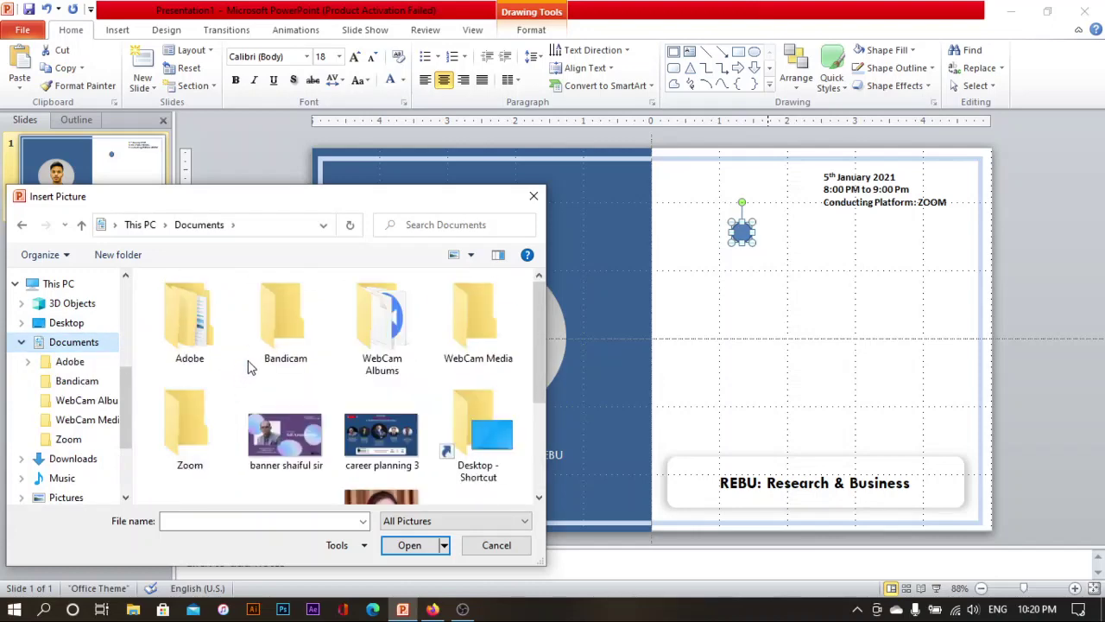
{"action": "scroll", "coordinate": [291, 353], "scroll_direction": "down", "scroll_amount": 2}
{"action": "scroll", "coordinate": [290, 357], "scroll_direction": "up", "scroll_amount": 2}
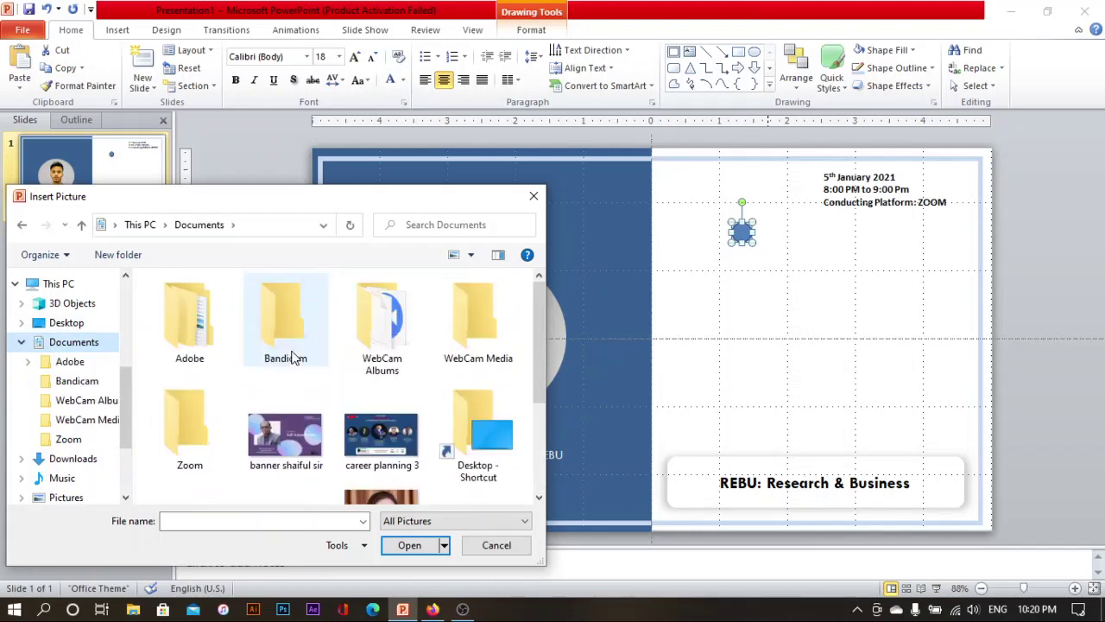
{"action": "scroll", "coordinate": [295, 356], "scroll_direction": "down", "scroll_amount": 2}
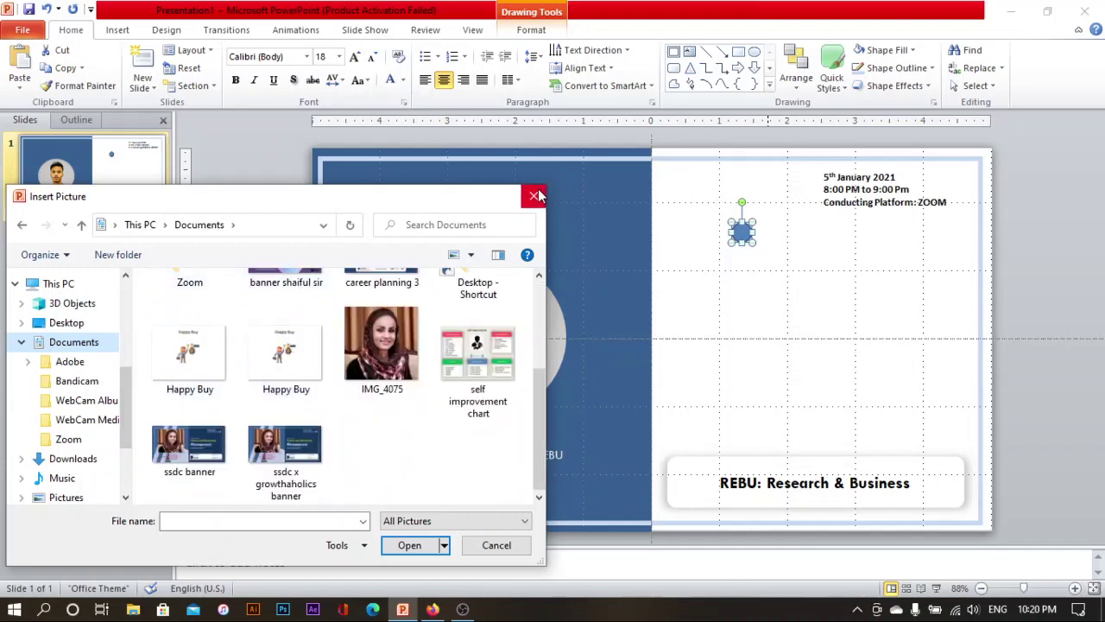
{"action": "left_click", "coordinate": [93, 322]}
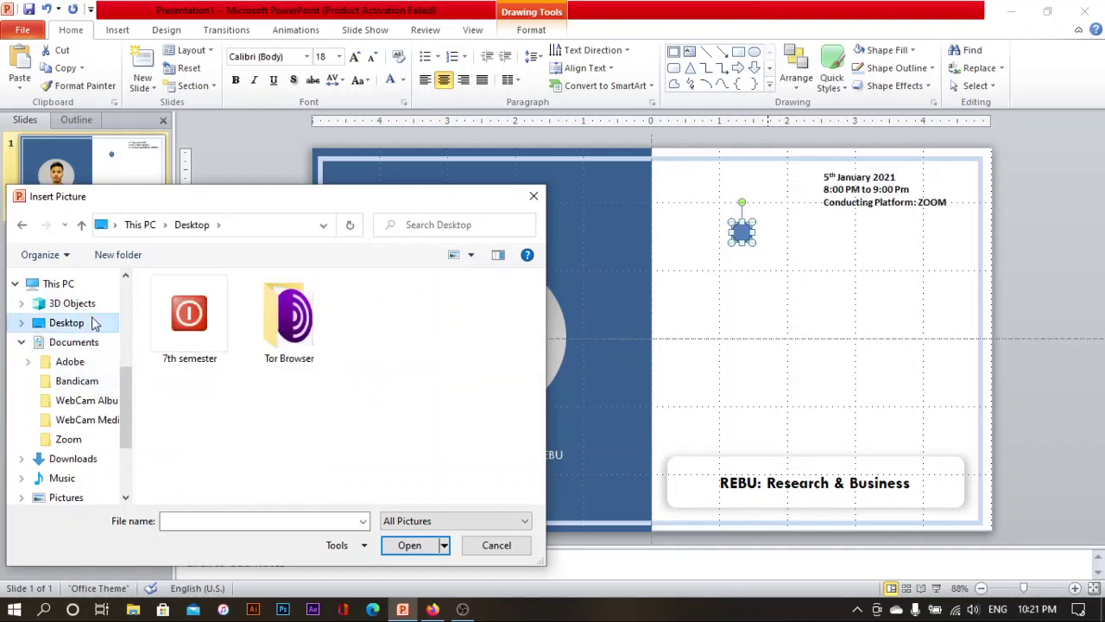
{"action": "left_click", "coordinate": [76, 461]}
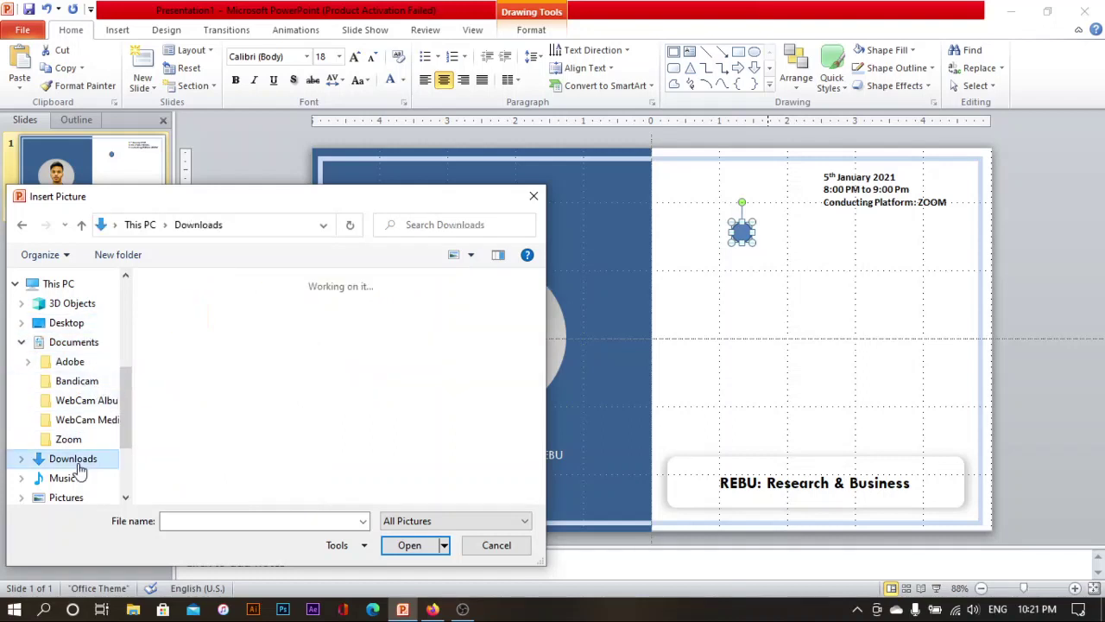
{"action": "scroll", "coordinate": [256, 395], "scroll_direction": "down", "scroll_amount": 3}
{"action": "scroll", "coordinate": [257, 400], "scroll_direction": "down", "scroll_amount": 2}
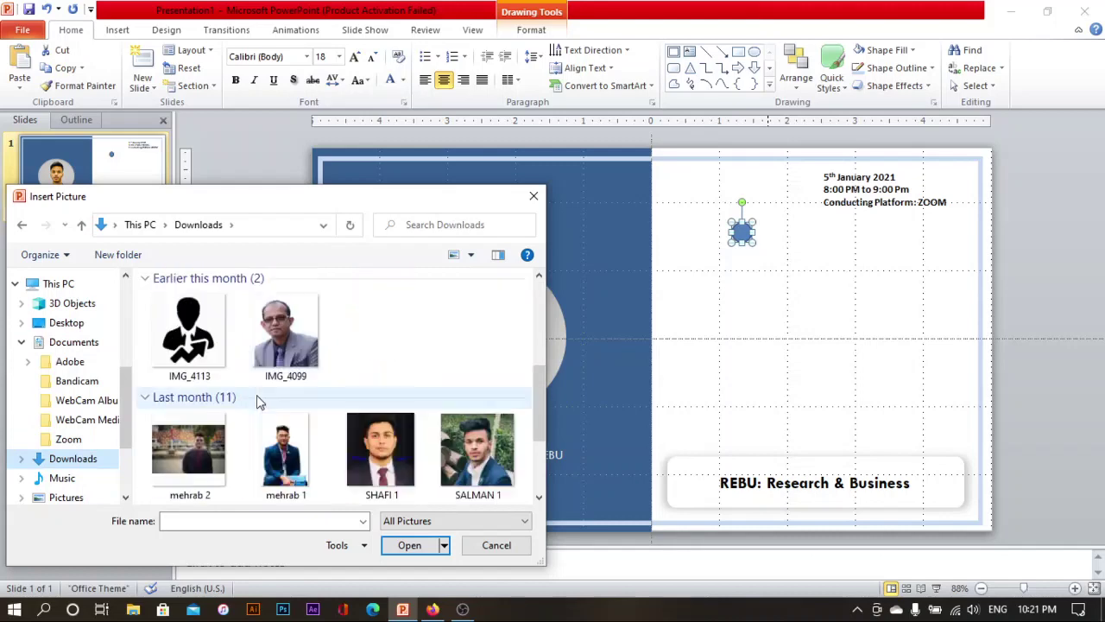
{"action": "scroll", "coordinate": [256, 399], "scroll_direction": "down", "scroll_amount": 3}
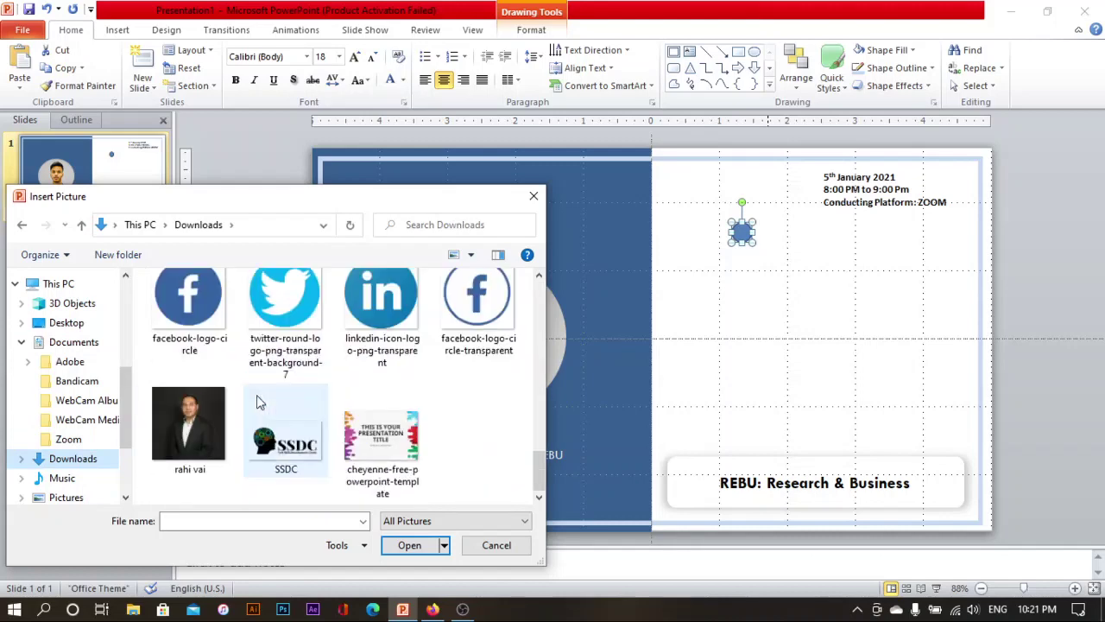
{"action": "scroll", "coordinate": [257, 402], "scroll_direction": "up", "scroll_amount": 1}
{"action": "scroll", "coordinate": [257, 401], "scroll_direction": "up", "scroll_amount": 2}
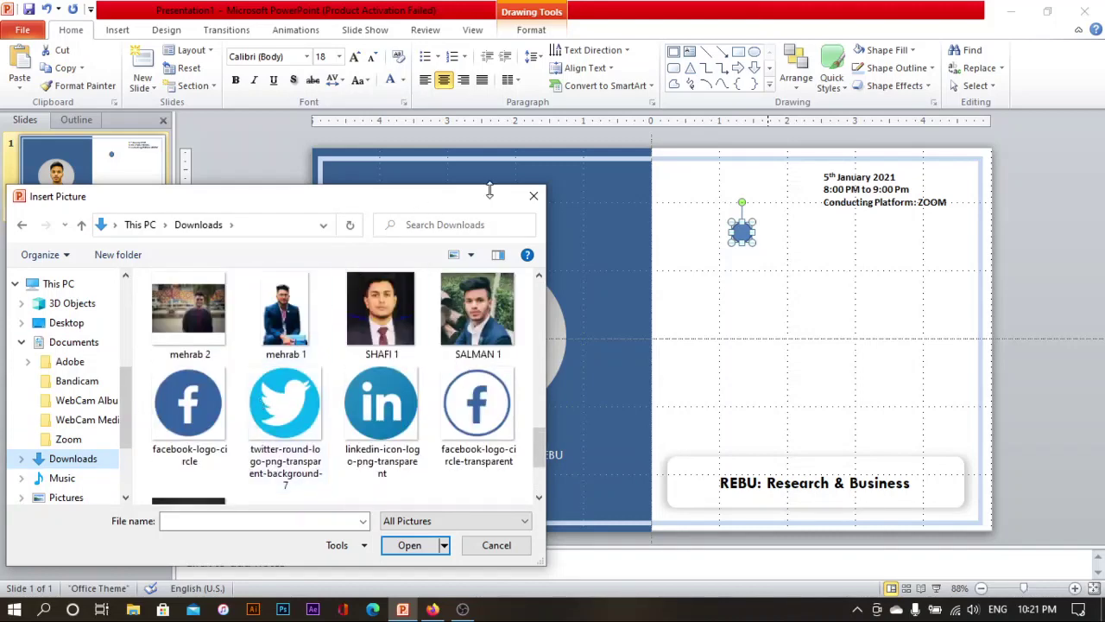
{"action": "left_click", "coordinate": [532, 196]}
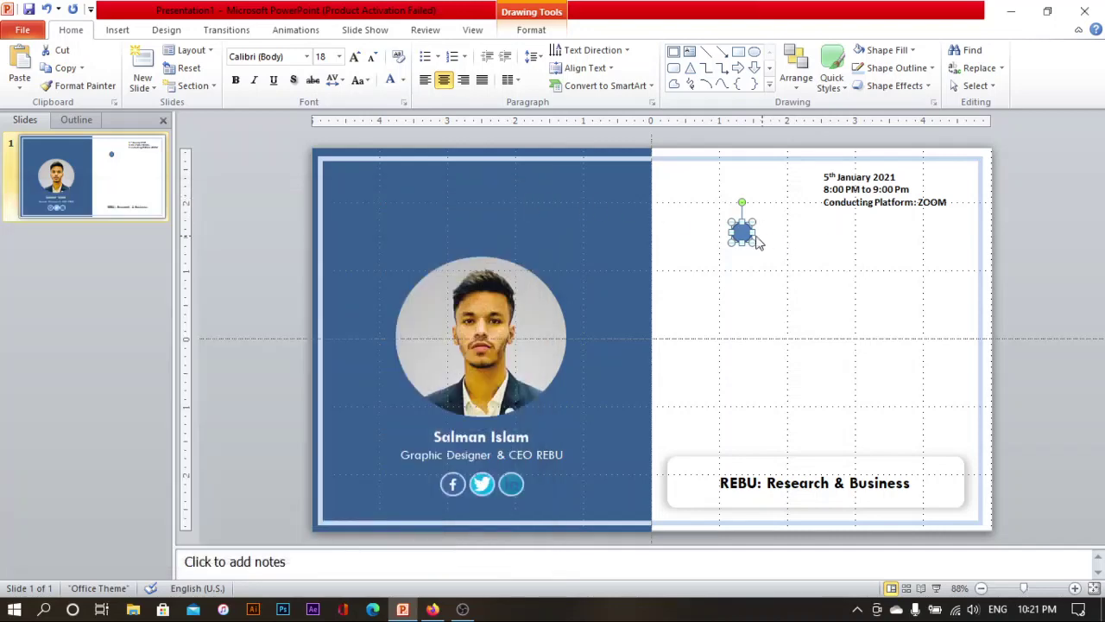
Delete the small blue circle and insert the silhouette picture IMG_4113 from the Downloads folder.
{"action": "key", "text": "Delete"}
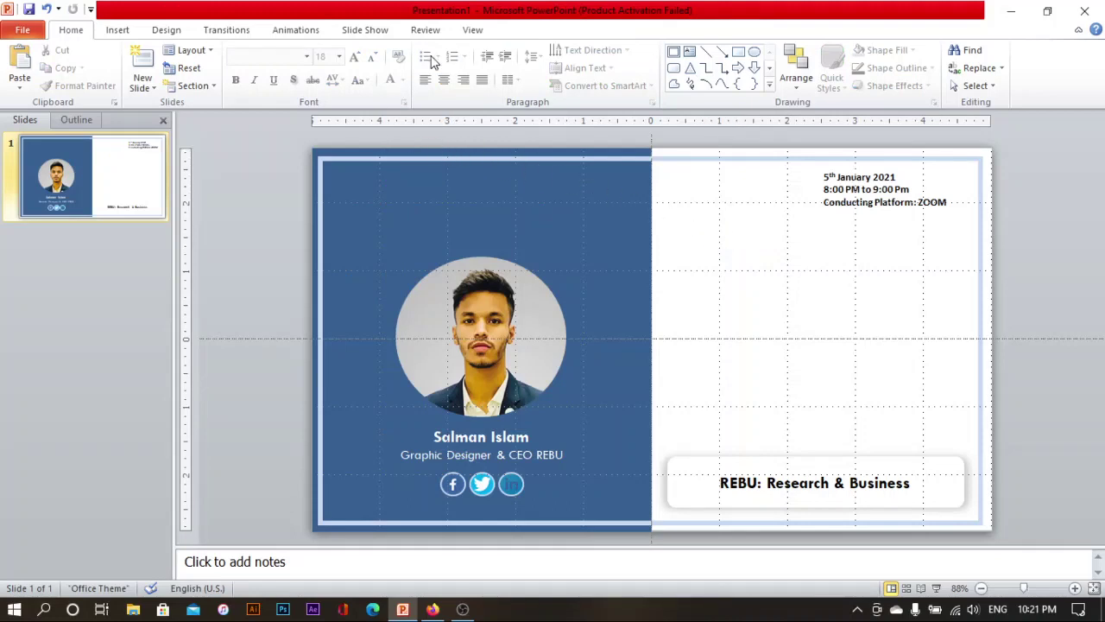
{"action": "left_click", "coordinate": [115, 30]}
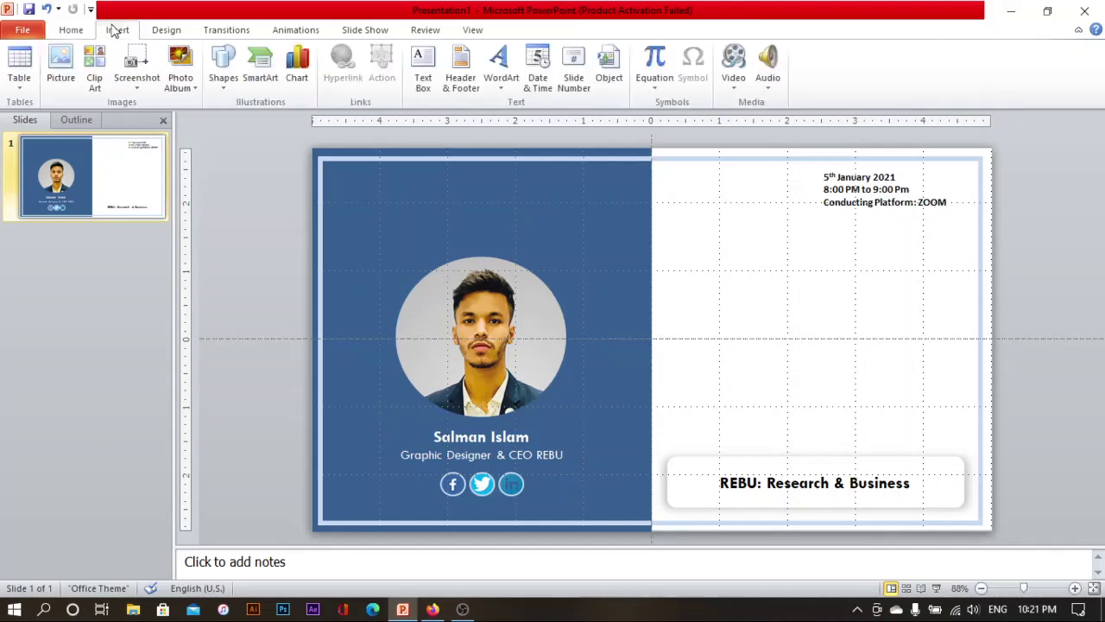
{"action": "left_click", "coordinate": [72, 75]}
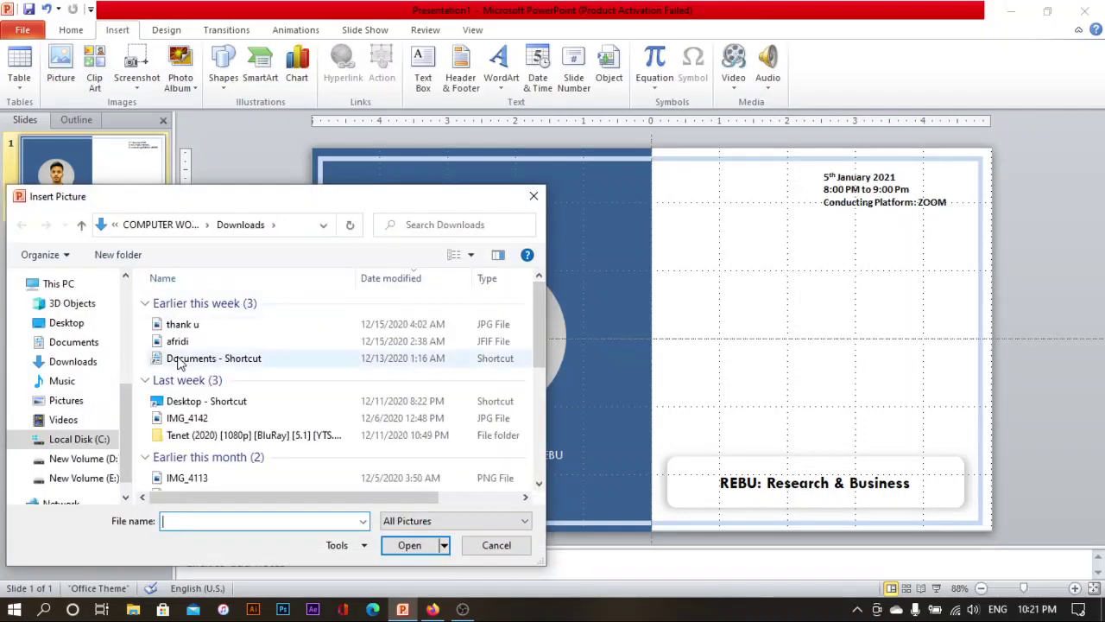
{"action": "scroll", "coordinate": [179, 363], "scroll_direction": "down", "scroll_amount": 3}
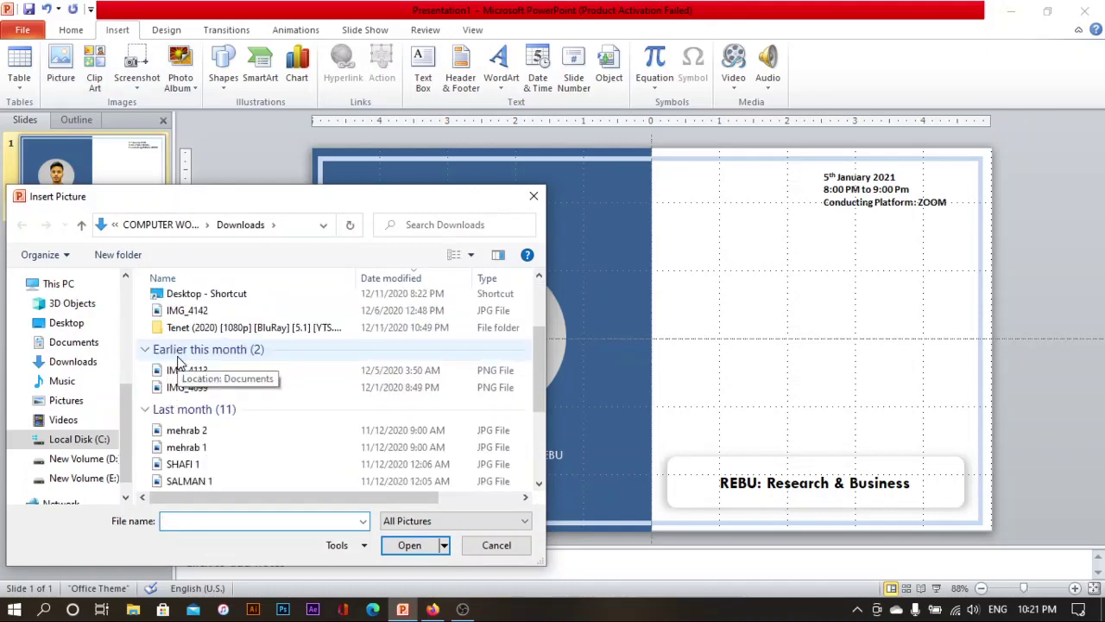
{"action": "scroll", "coordinate": [179, 363], "scroll_direction": "down", "scroll_amount": 1}
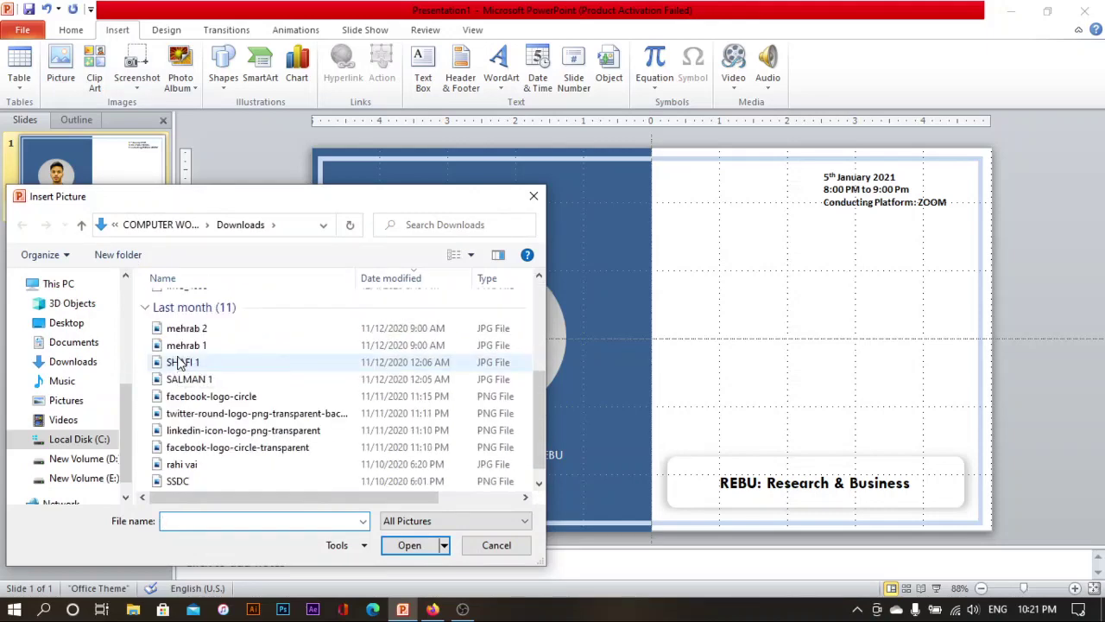
{"action": "scroll", "coordinate": [179, 364], "scroll_direction": "down", "scroll_amount": 1}
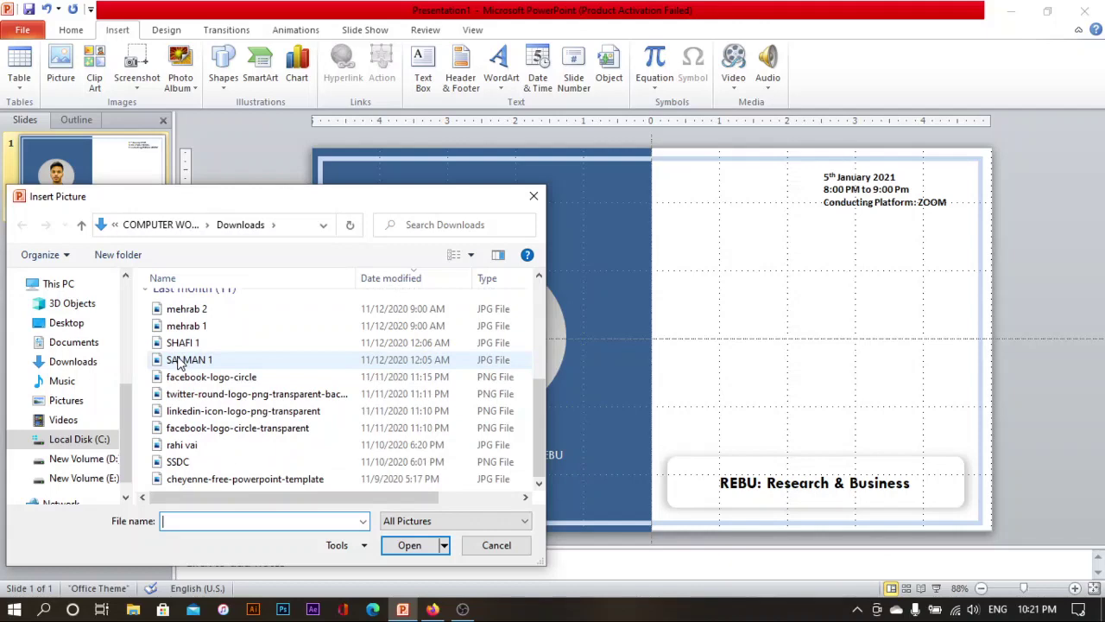
{"action": "scroll", "coordinate": [179, 363], "scroll_direction": "up", "scroll_amount": 3}
{"action": "scroll", "coordinate": [179, 363], "scroll_direction": "up", "scroll_amount": 2}
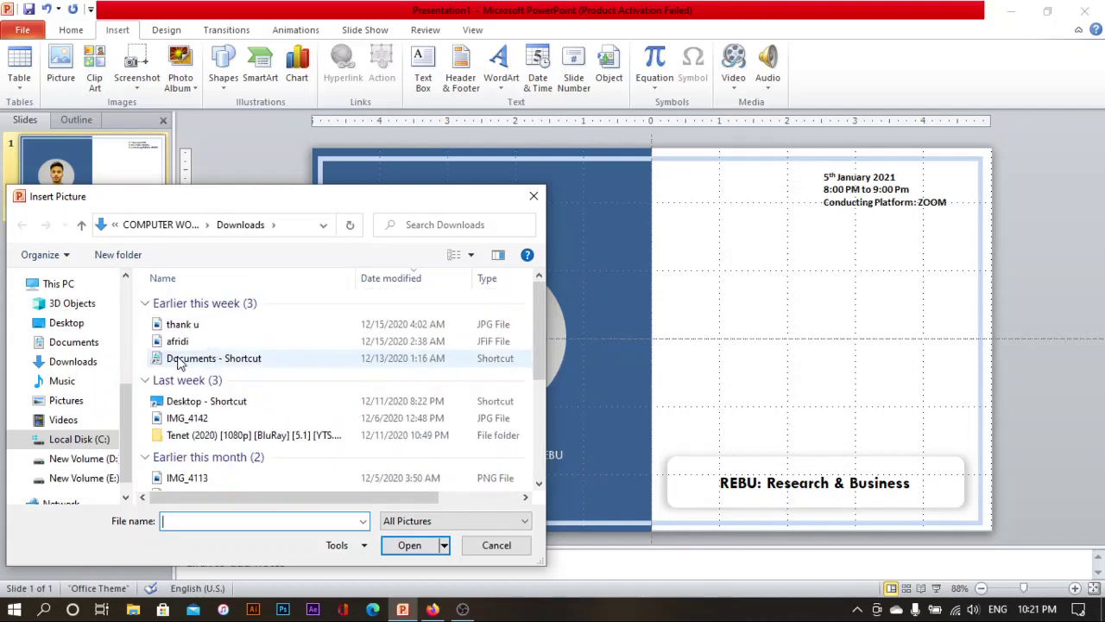
{"action": "left_click", "coordinate": [87, 366]}
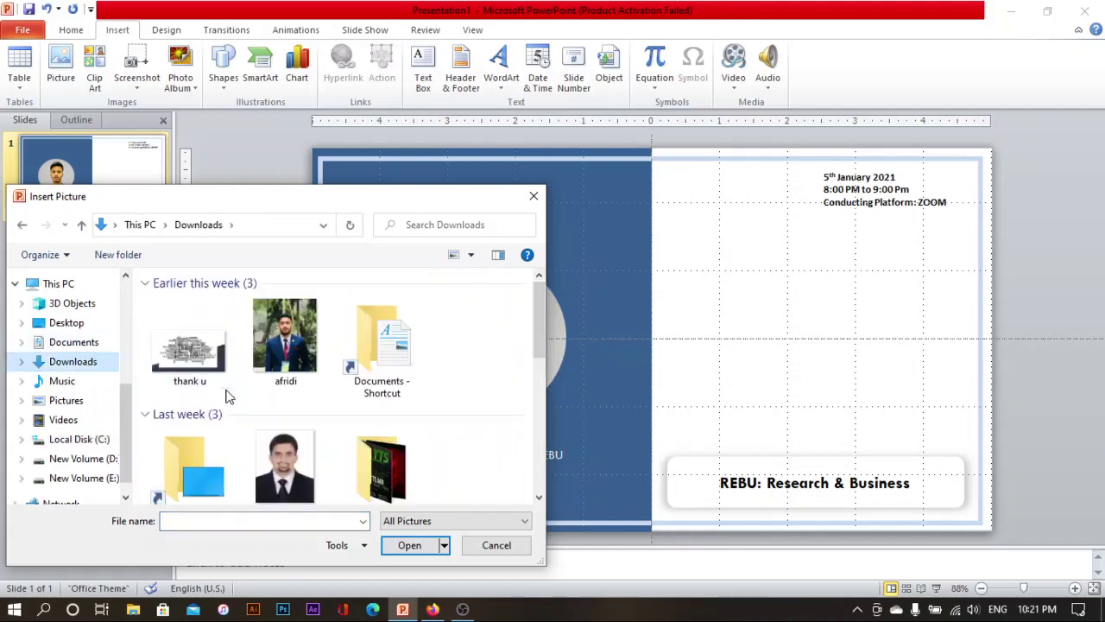
{"action": "scroll", "coordinate": [229, 396], "scroll_direction": "down", "scroll_amount": 3}
{"action": "scroll", "coordinate": [229, 396], "scroll_direction": "down", "scroll_amount": 2}
{"action": "scroll", "coordinate": [228, 396], "scroll_direction": "up", "scroll_amount": 2}
{"action": "scroll", "coordinate": [228, 395], "scroll_direction": "up", "scroll_amount": 2}
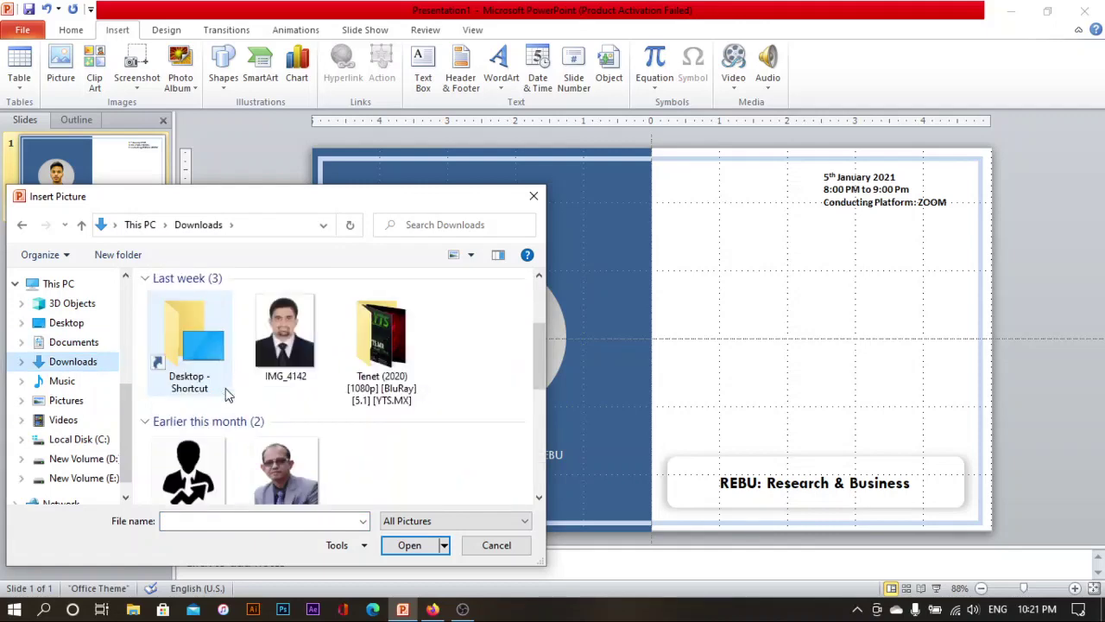
{"action": "left_click", "coordinate": [207, 448]}
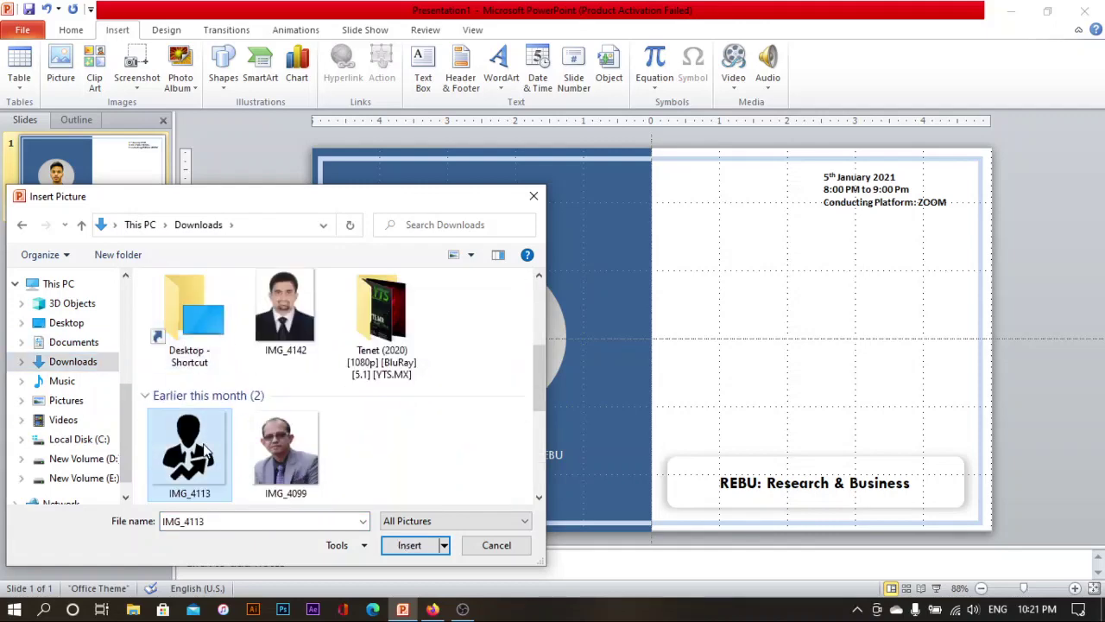
{"action": "left_click", "coordinate": [409, 552]}
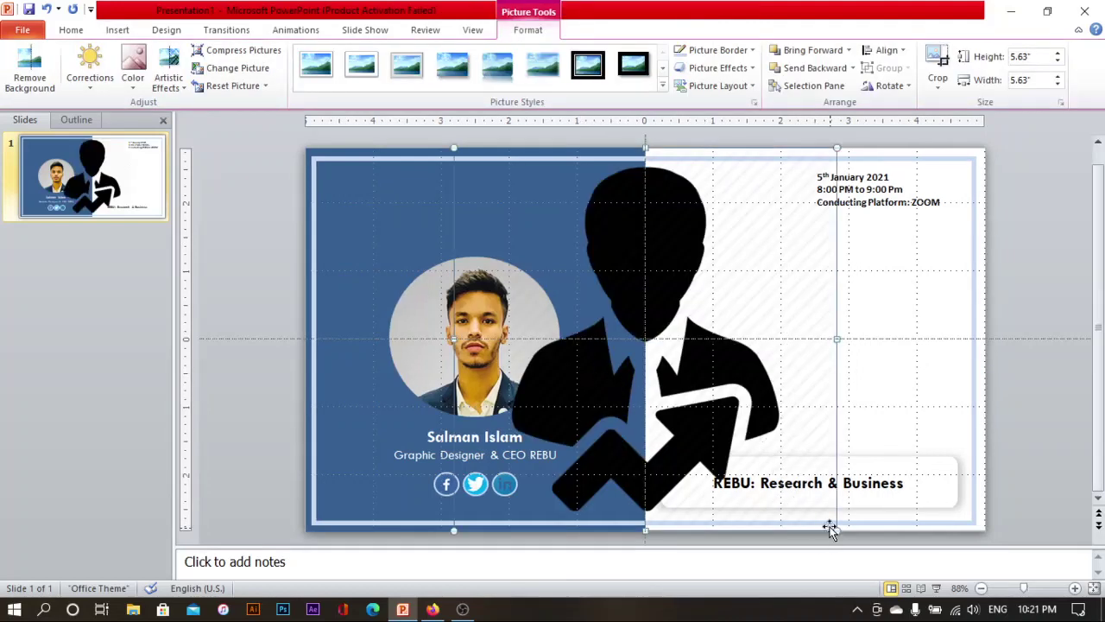
Shrink the silhouette to a 0.59" square icon left of the REBU: Research & Business title.
{"action": "mouse_move", "coordinate": [766, 432]}
{"action": "left_mouse_down"}
{"action": "mouse_move", "coordinate": [706, 393]}
{"action": "mouse_move", "coordinate": [587, 197]}
{"action": "left_mouse_up"}
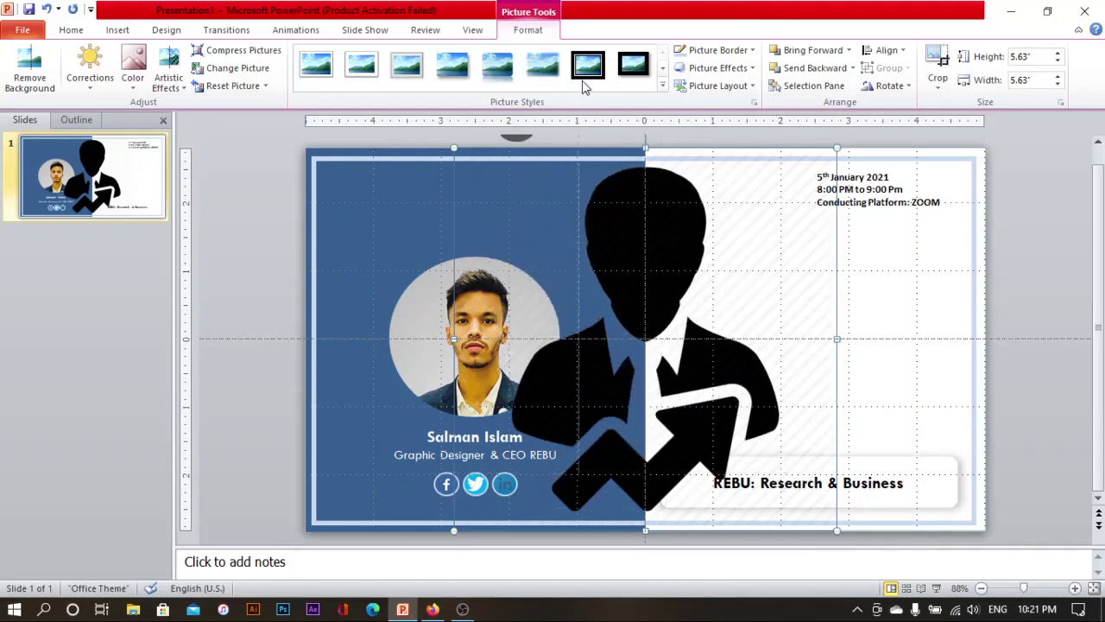
{"action": "left_click_drag", "start_coordinate": [587, 197], "coordinate": [584, 81]}
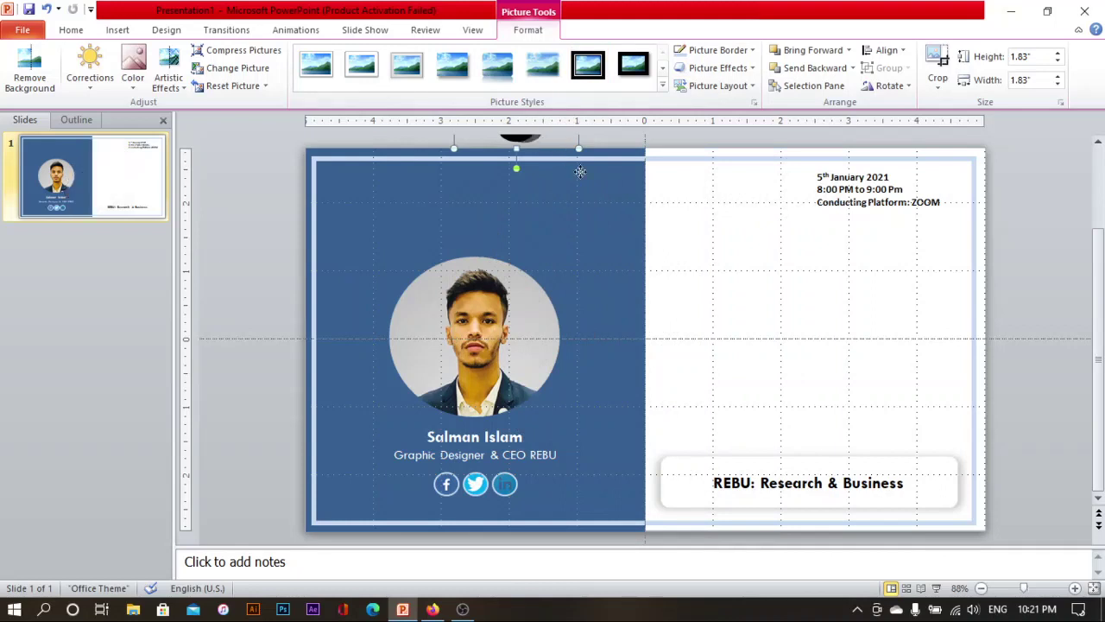
{"action": "mouse_move", "coordinate": [541, 143]}
{"action": "left_mouse_down"}
{"action": "mouse_move", "coordinate": [709, 308]}
{"action": "mouse_move", "coordinate": [735, 351]}
{"action": "mouse_move", "coordinate": [646, 289]}
{"action": "mouse_move", "coordinate": [720, 231]}
{"action": "left_mouse_up"}
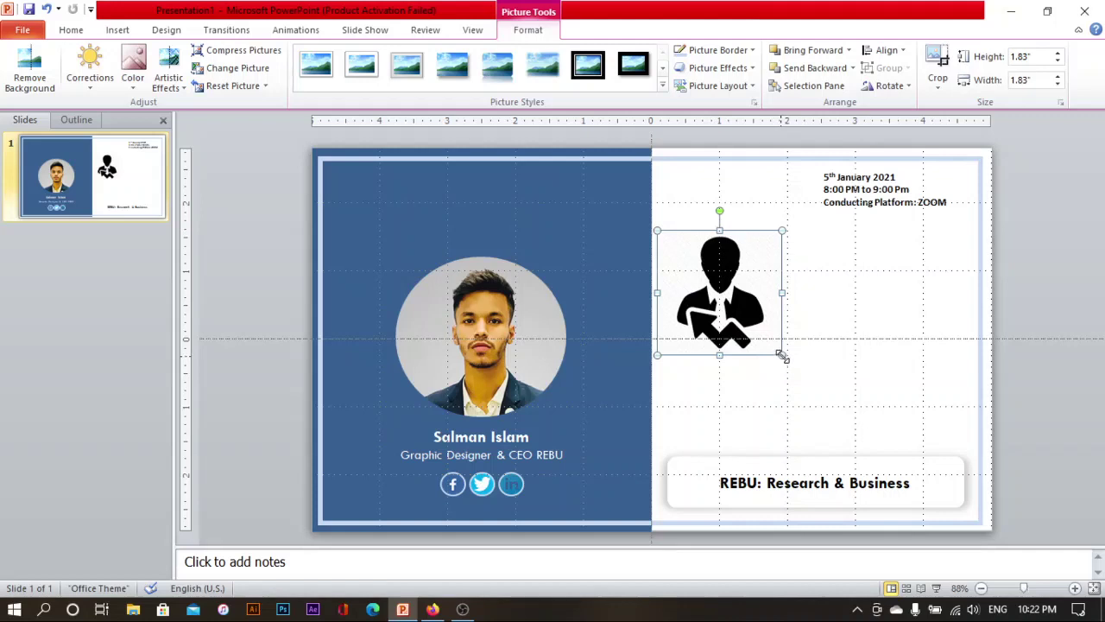
{"action": "left_click_drag", "start_coordinate": [782, 356], "coordinate": [713, 299]}
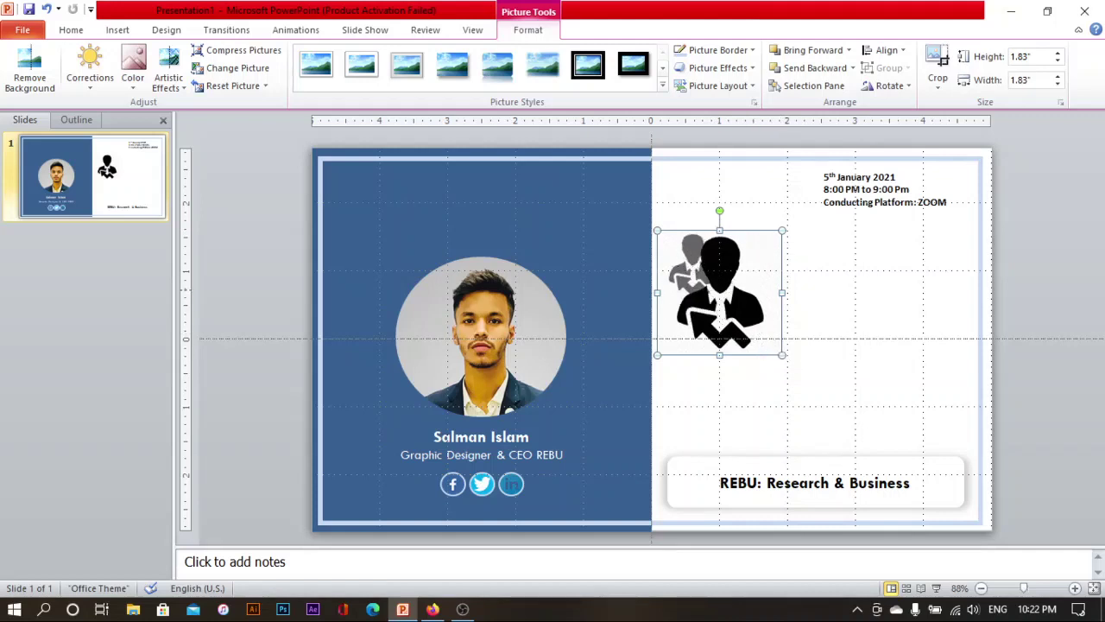
{"action": "mouse_move", "coordinate": [709, 294]}
{"action": "left_mouse_down"}
{"action": "mouse_move", "coordinate": [699, 261]}
{"action": "mouse_move", "coordinate": [695, 482]}
{"action": "left_mouse_up"}
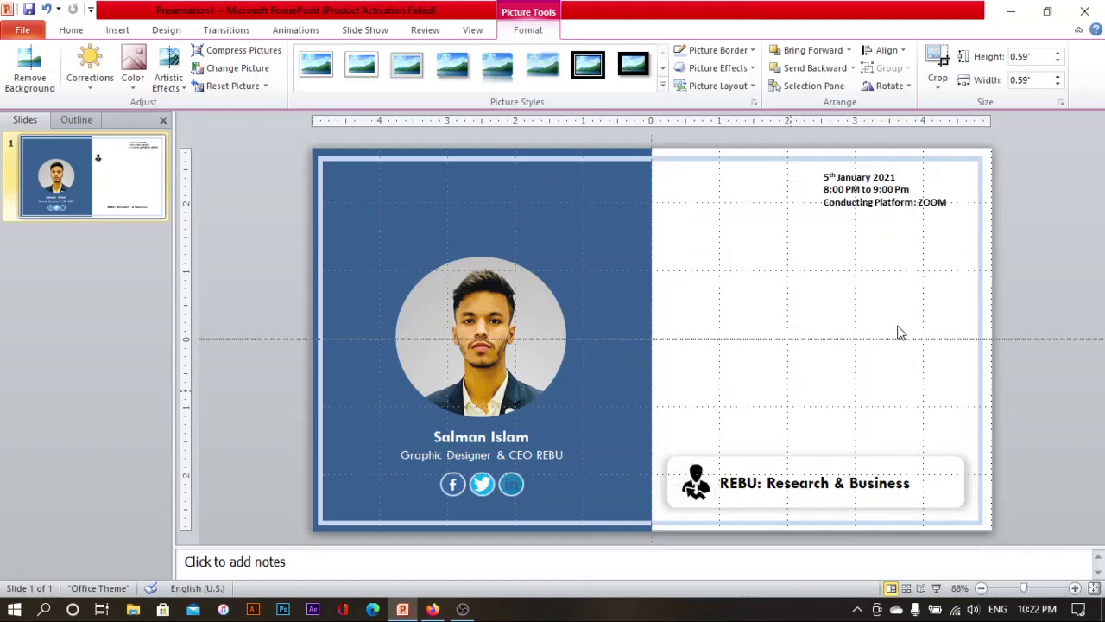
{"action": "left_click", "coordinate": [866, 330]}
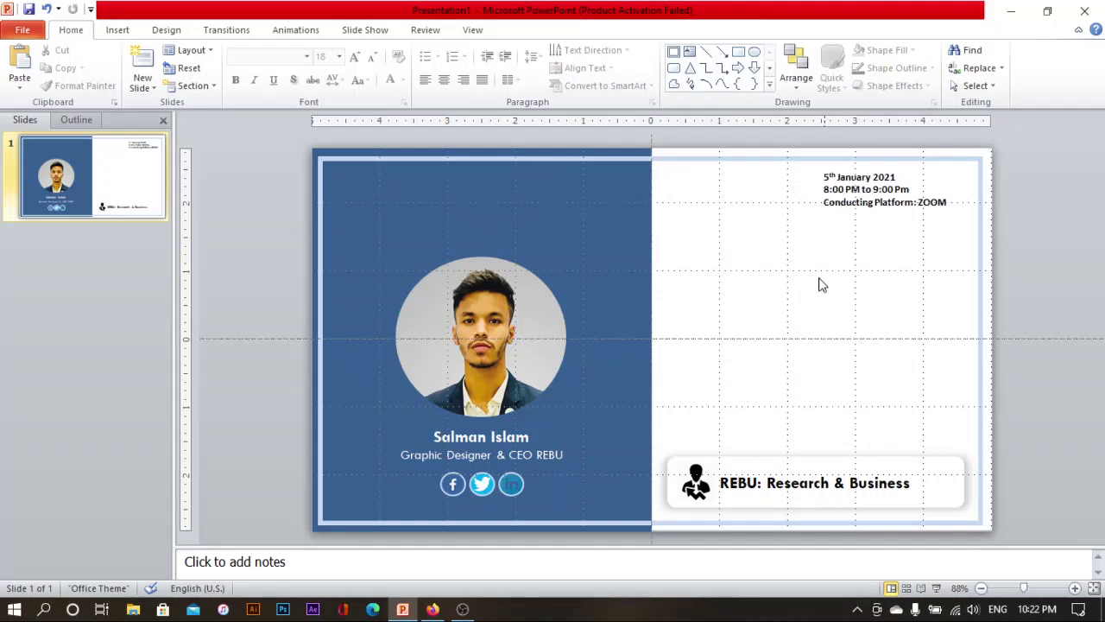
Draw a wide text box across the middle of the slide's white right half, below the dates.
{"action": "left_click", "coordinate": [690, 51]}
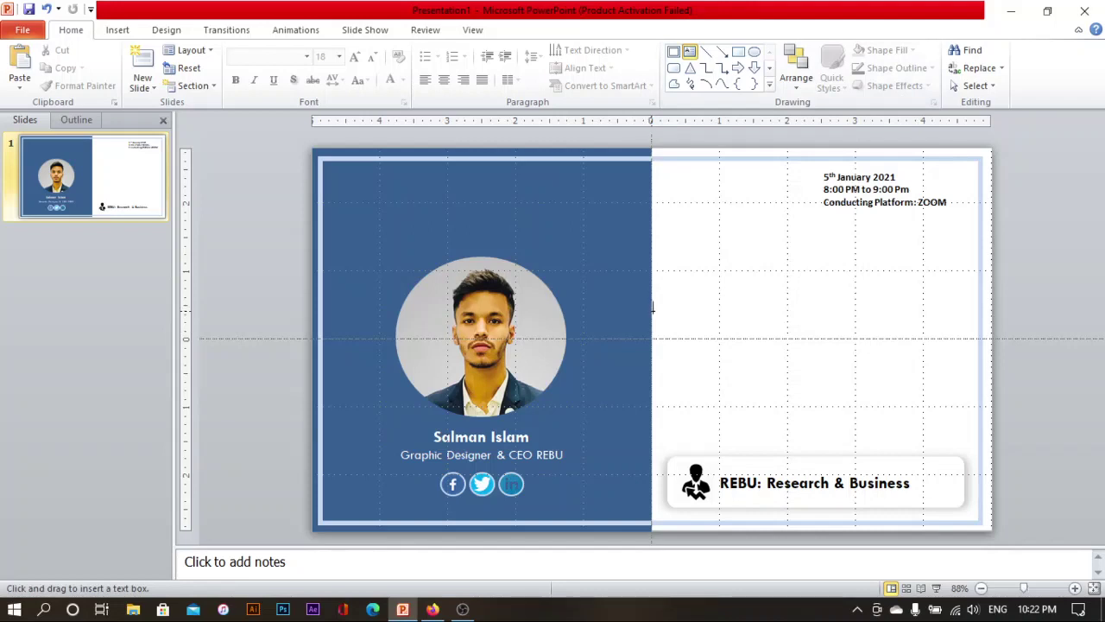
{"action": "mouse_move", "coordinate": [651, 311]}
{"action": "left_mouse_down"}
{"action": "mouse_move", "coordinate": [833, 377]}
{"action": "mouse_move", "coordinate": [954, 364]}
{"action": "left_mouse_up"}
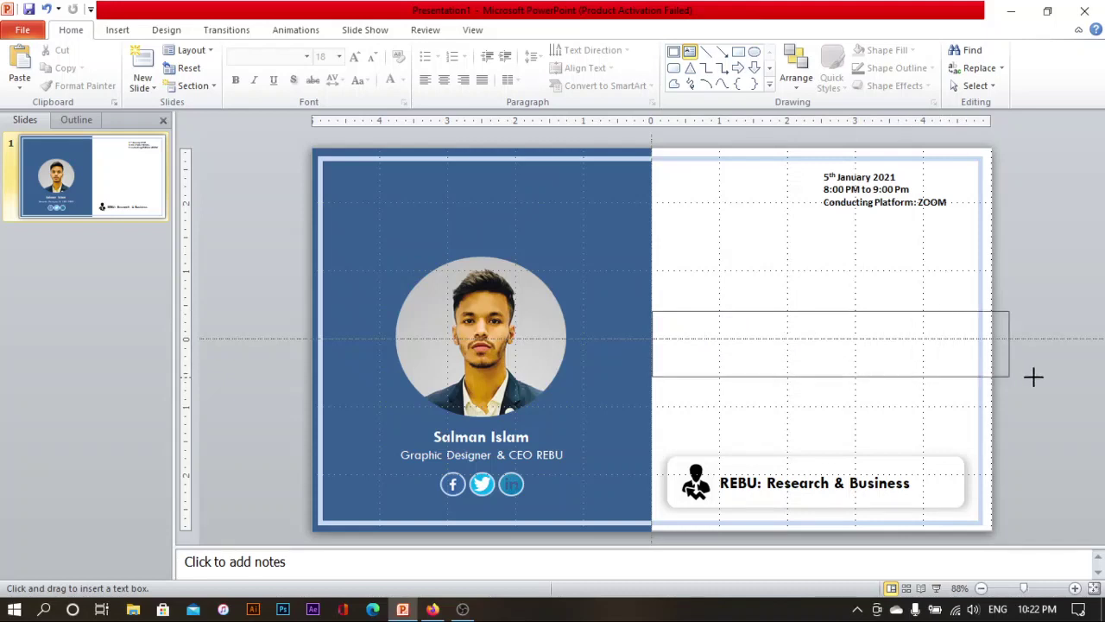
{"action": "mouse_move", "coordinate": [954, 365]}
{"action": "left_mouse_down"}
{"action": "mouse_move", "coordinate": [990, 371]}
{"action": "mouse_move", "coordinate": [974, 371]}
{"action": "left_mouse_up"}
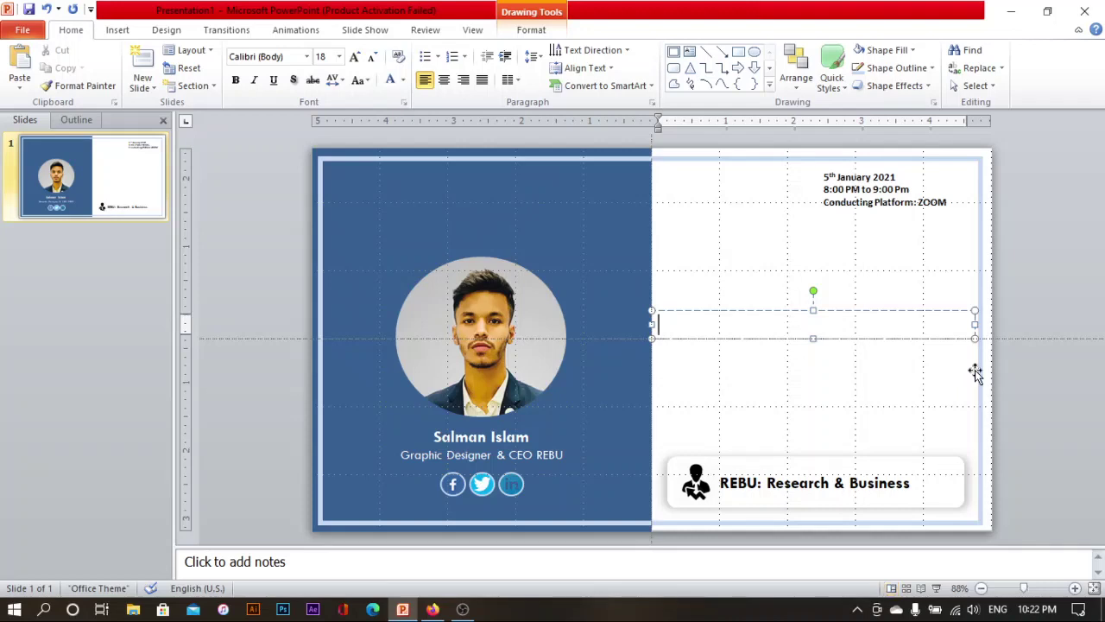
Type 'Training On' and 'PowerPoint Basic to Advance Course' as the first two lines.
{"action": "type", "text": "T"}
{"action": "type", "text": "O"}
{"action": "key", "text": "BackSpace"}
{"action": "key", "text": "BackSpace"}
{"action": "type", "text": "Trai"}
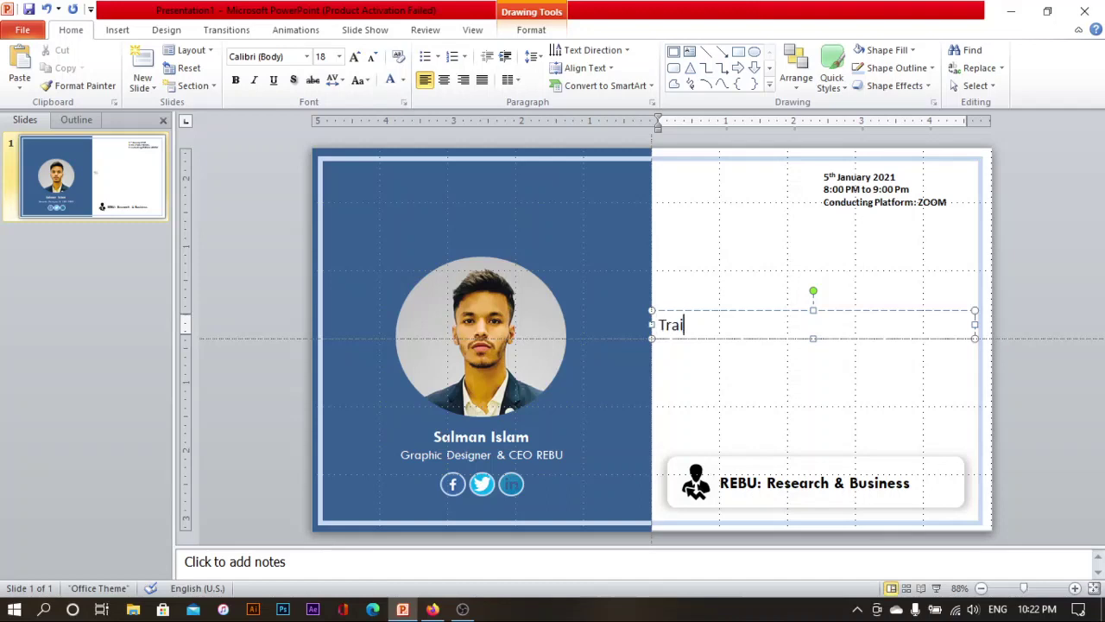
{"action": "type", "text": "ng"}
{"action": "key", "text": "BackSpace"}
{"action": "key", "text": "BackSpace"}
{"action": "type", "text": "ing"}
{"action": "type", "text": " ON"}
{"action": "key", "text": "BackSpace"}
{"action": "type", "text": "n"}
{"action": "key", "text": "Return"}
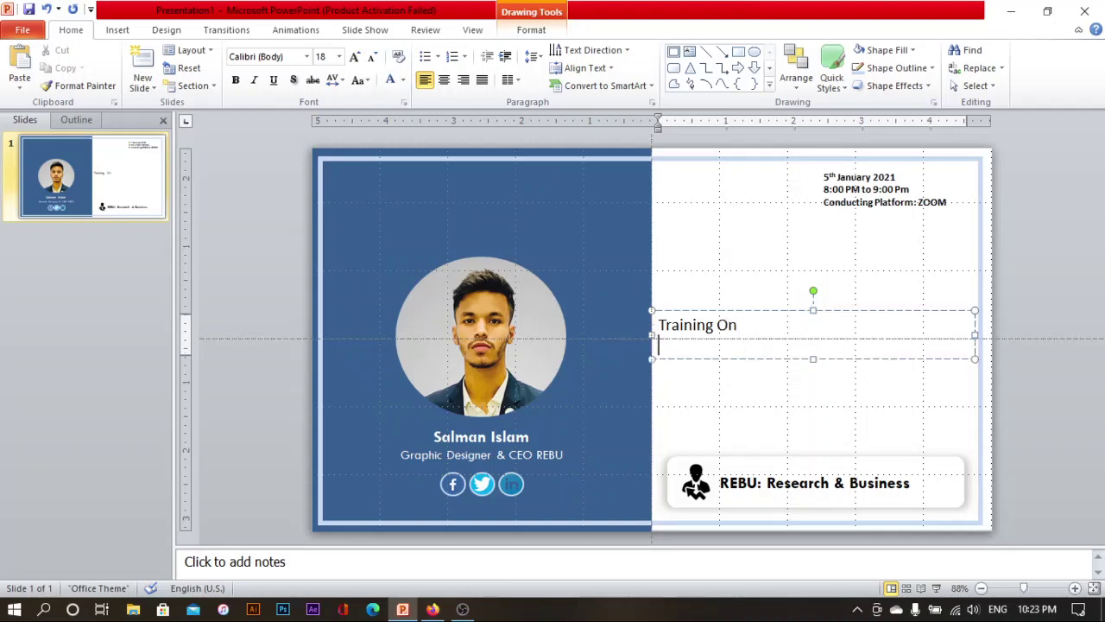
{"action": "type", "text": "PowerPoint"}
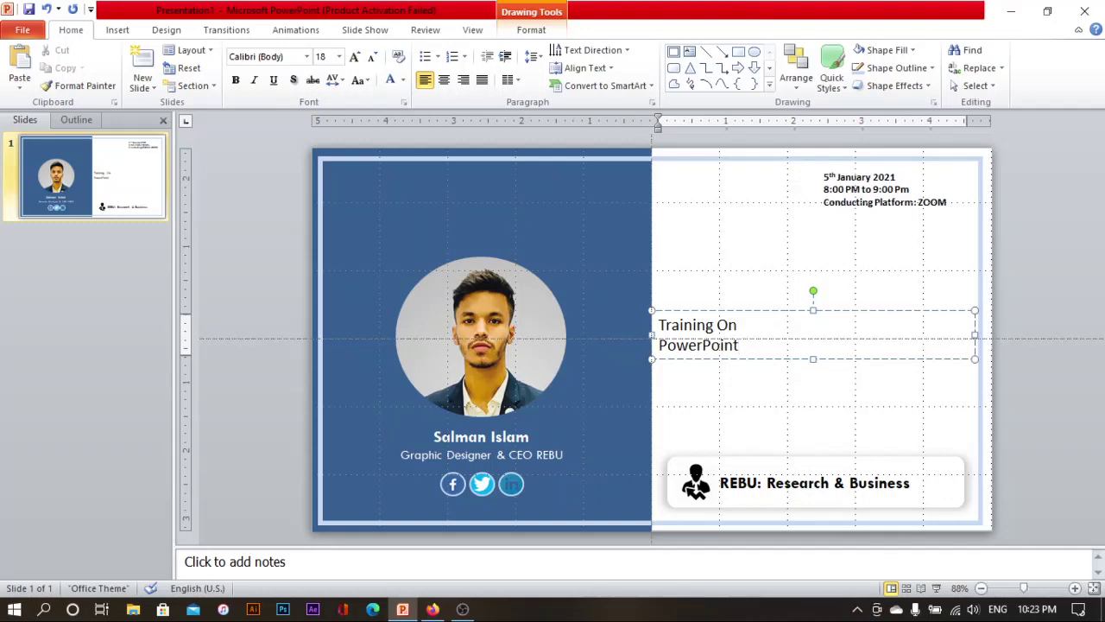
{"action": "type", "text": " Ad"}
{"action": "key", "text": "BackSpace"}
{"action": "key", "text": "BackSpace"}
{"action": "type", "text": "Basic "}
{"action": "type", "text": "to "}
{"action": "type", "text": "Advanc"}
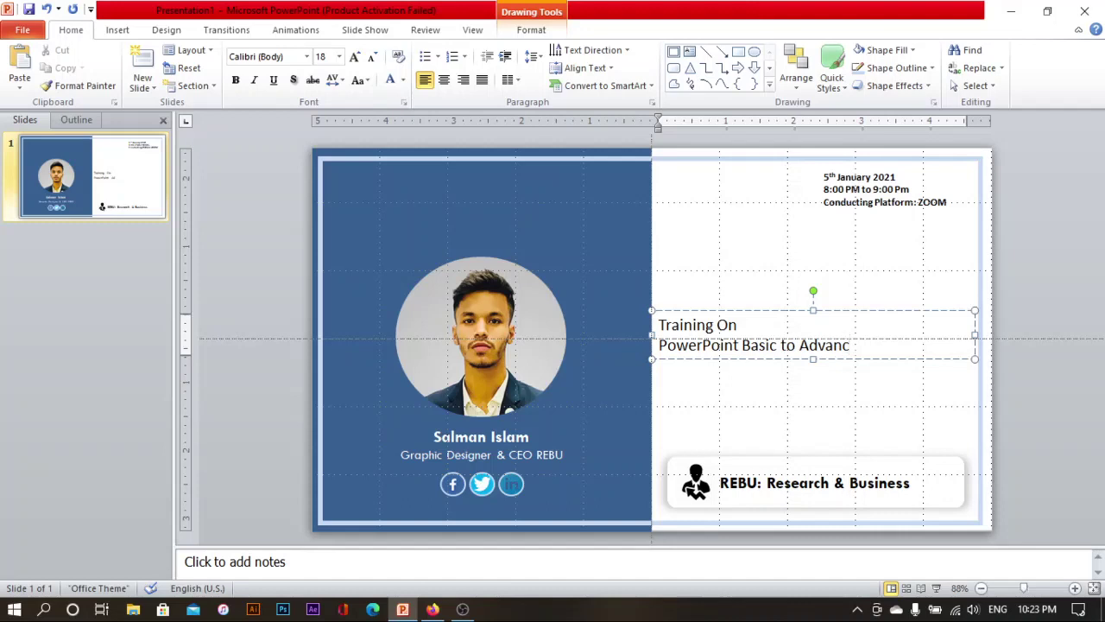
{"action": "type", "text": "e"}
{"action": "type", "text": " Cot"}
{"action": "key", "text": "BackSpace"}
{"action": "type", "text": "rse"}
{"action": "key", "text": "BackSpace"}
{"action": "key", "text": "BackSpace"}
{"action": "type", "text": "urse"}
Add the lines 'Duration: 15 Hours' and 'Class: 15', with a tab after Class.
{"action": "key", "text": "Return"}
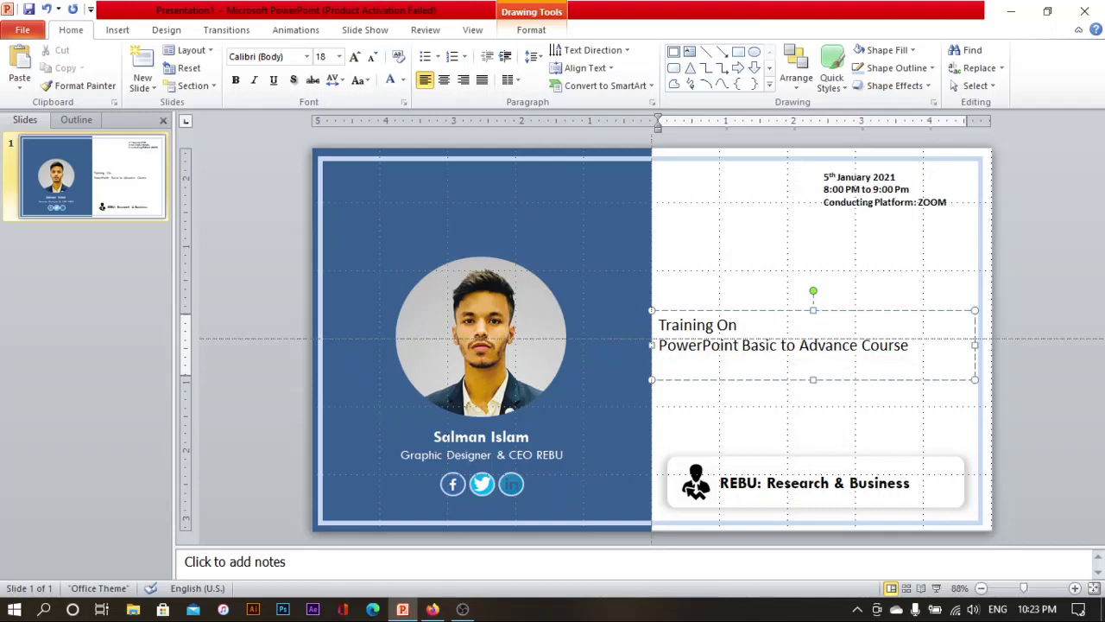
{"action": "type", "text": "Durati"}
{"action": "type", "text": "on"}
{"action": "type", "text": "-"}
{"action": "type", "text": ";"}
{"action": "type", "text": ":"}
{"action": "type", "text": "15"}
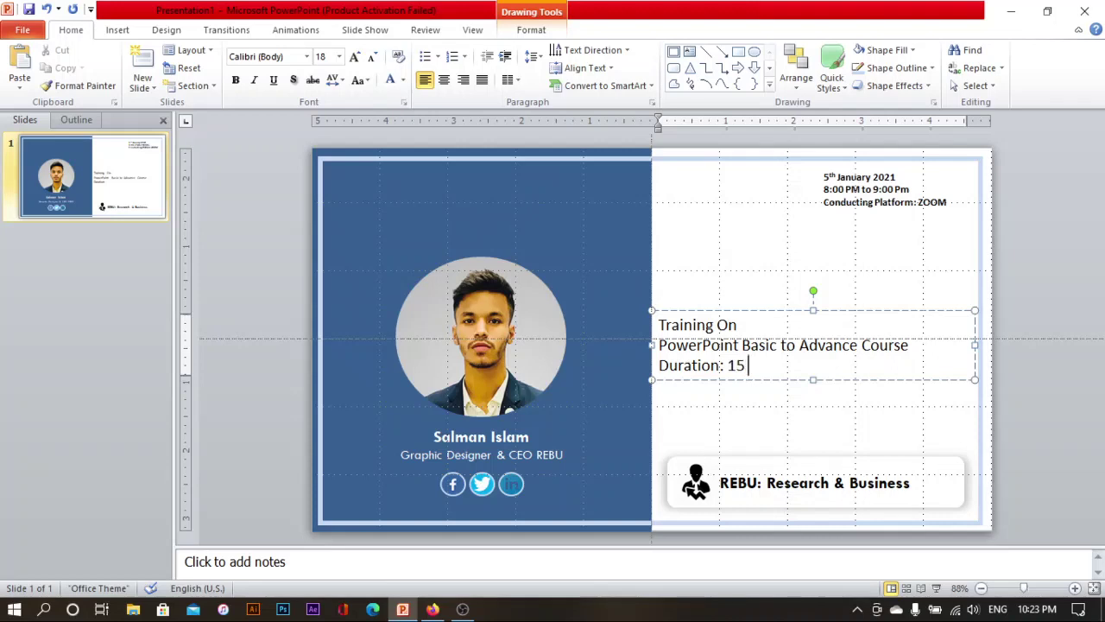
{"action": "type", "text": " Ho"}
{"action": "type", "text": "urs"}
{"action": "key", "text": "Return"}
{"action": "type", "text": "C"}
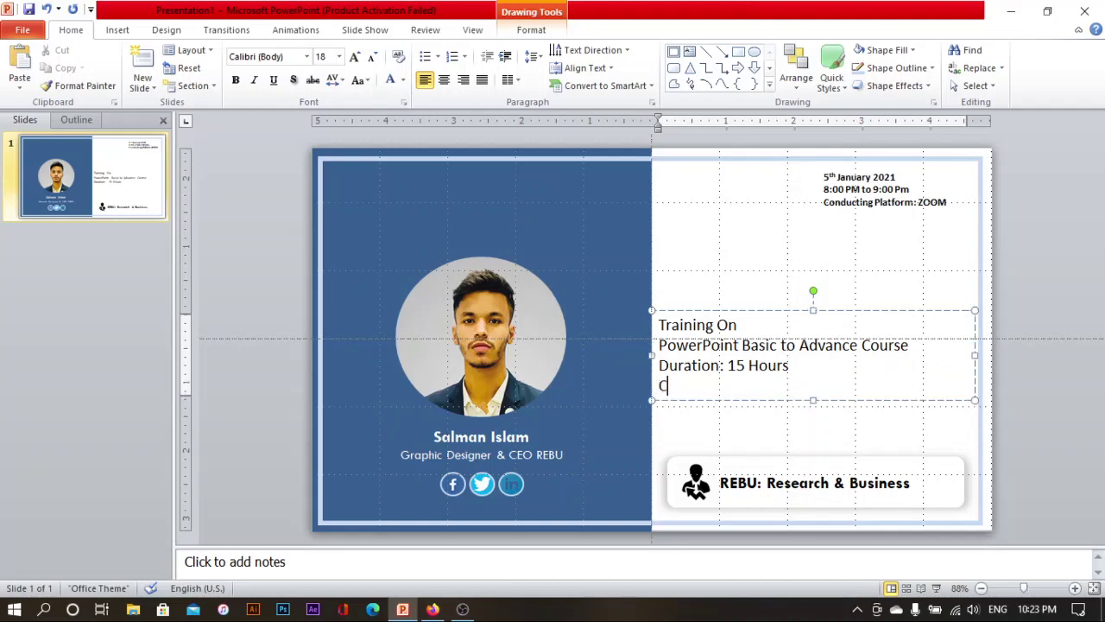
{"action": "type", "text": "La ss"}
{"action": "key", "text": "BackSpace"}
{"action": "key", "text": "BackSpace"}
{"action": "key", "text": "BackSpace"}
{"action": "key", "text": "BackSpace"}
{"action": "type", "text": "lass"}
{"action": "key", "text": "Tab"}
{"action": "type", "text": ": "}
{"action": "type", "text": "15"}
Make all the course text bold and centred.
{"action": "left_click_drag", "start_coordinate": [661, 325], "coordinate": [735, 384]}
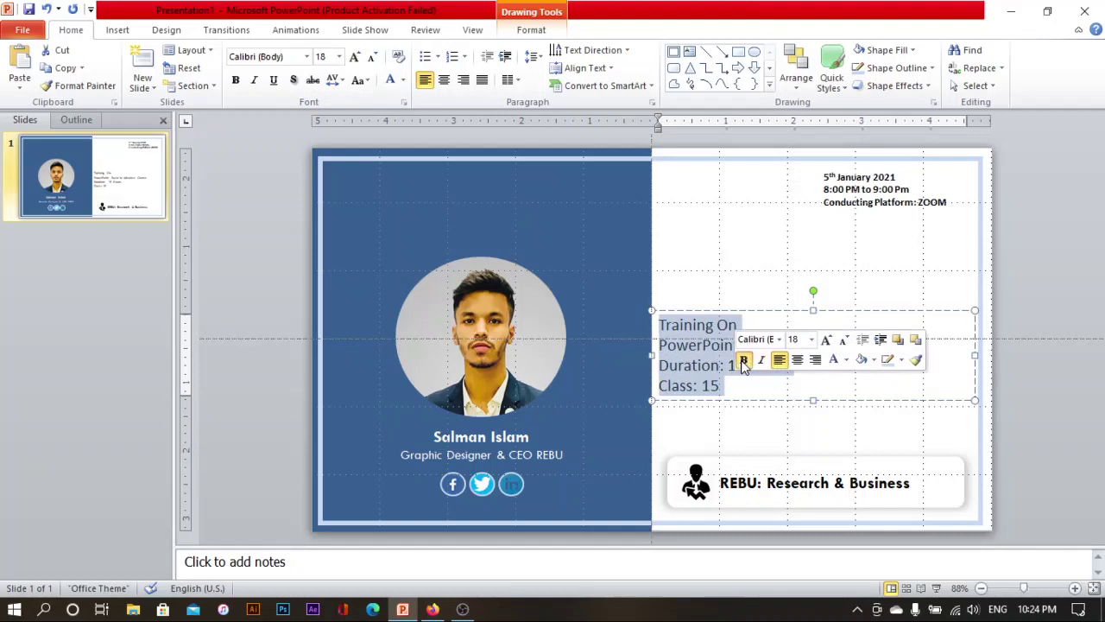
{"action": "left_click", "coordinate": [744, 361]}
{"action": "left_click", "coordinate": [796, 361]}
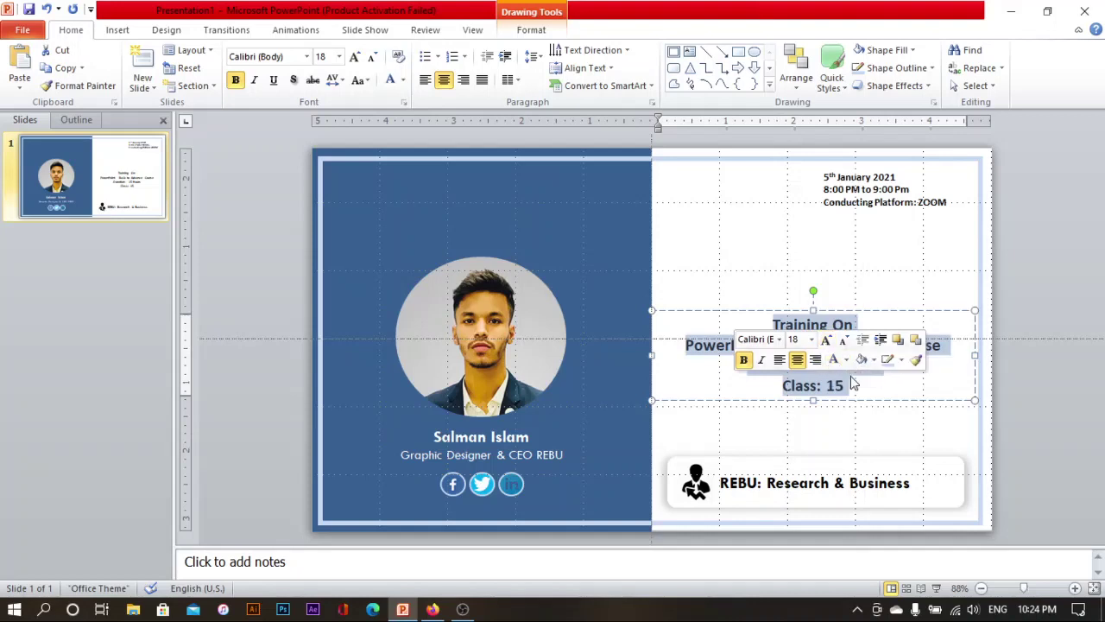
{"action": "left_click", "coordinate": [870, 419]}
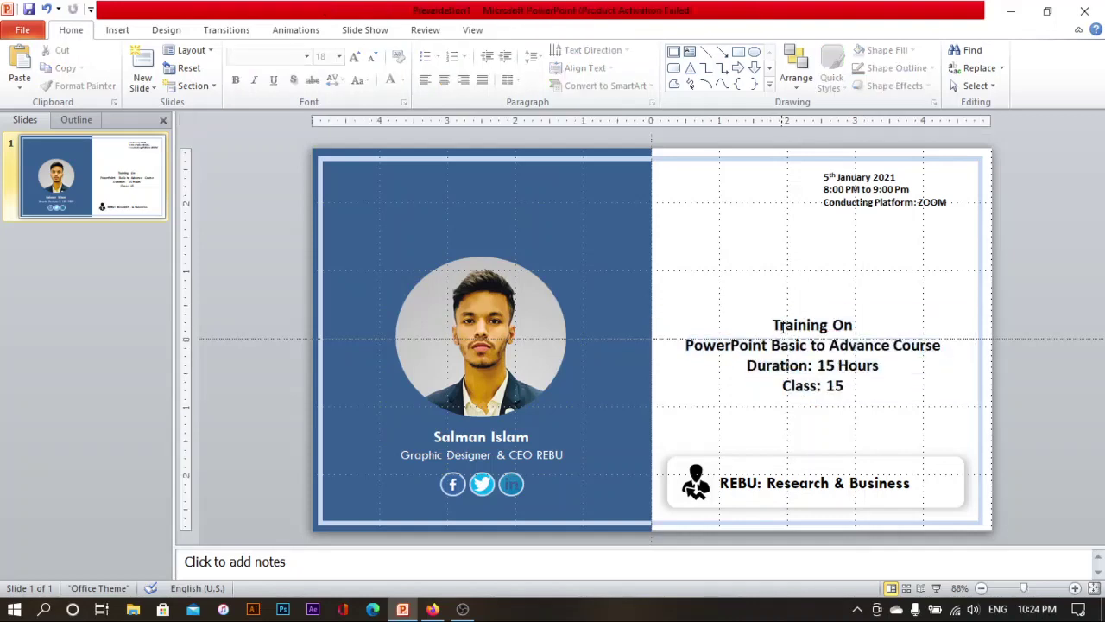
Colour the 'Training On' heading red.
{"action": "left_click_drag", "start_coordinate": [774, 326], "coordinate": [856, 328]}
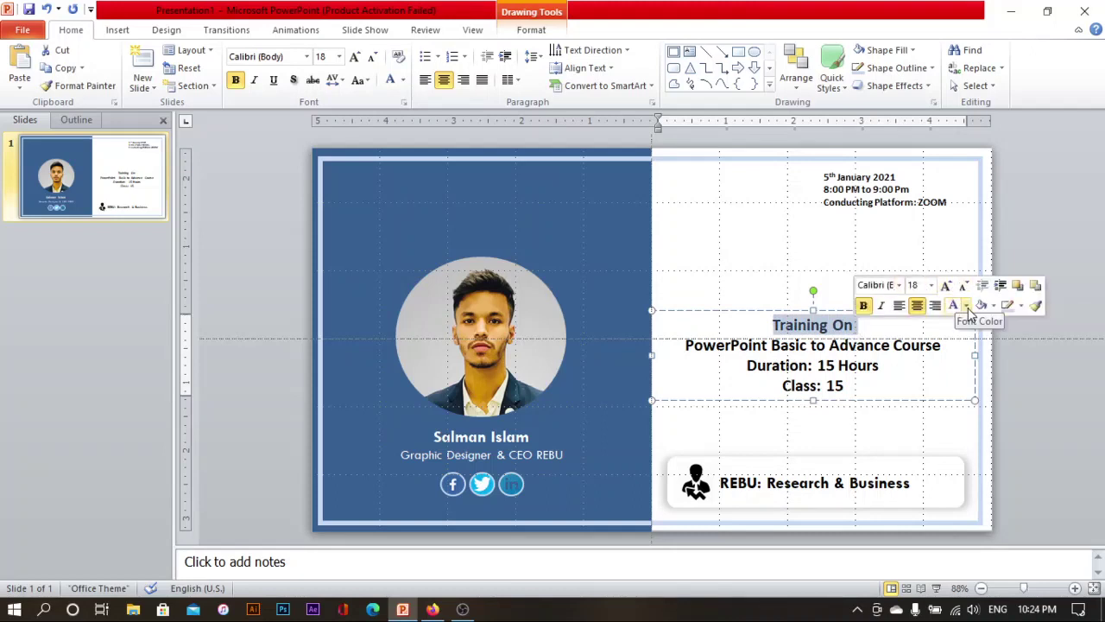
{"action": "left_click", "coordinate": [966, 307]}
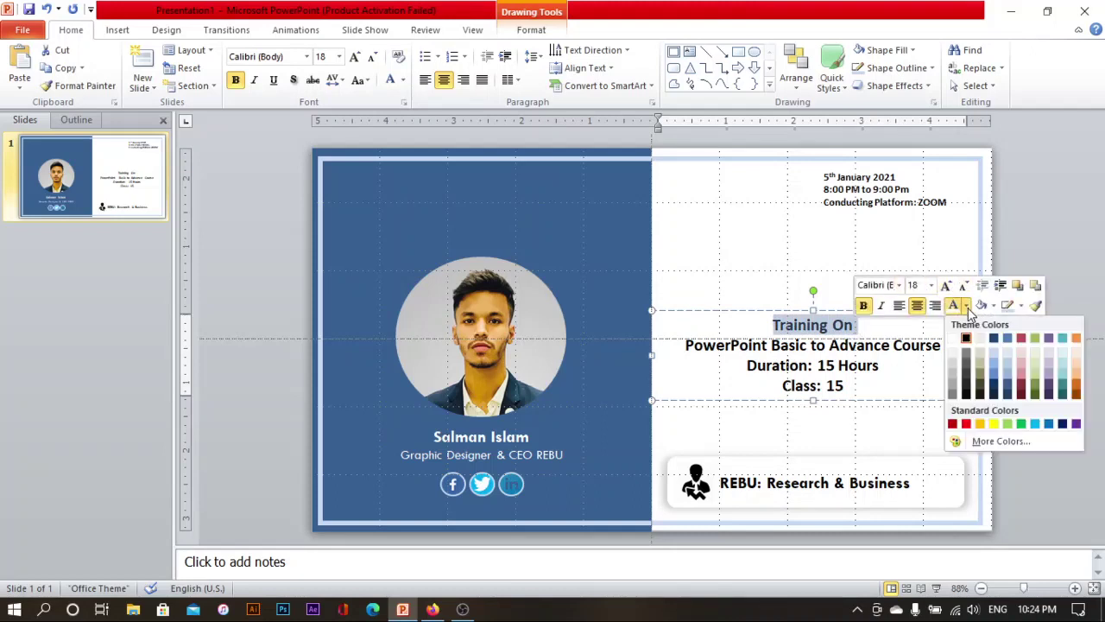
{"action": "left_click", "coordinate": [967, 424]}
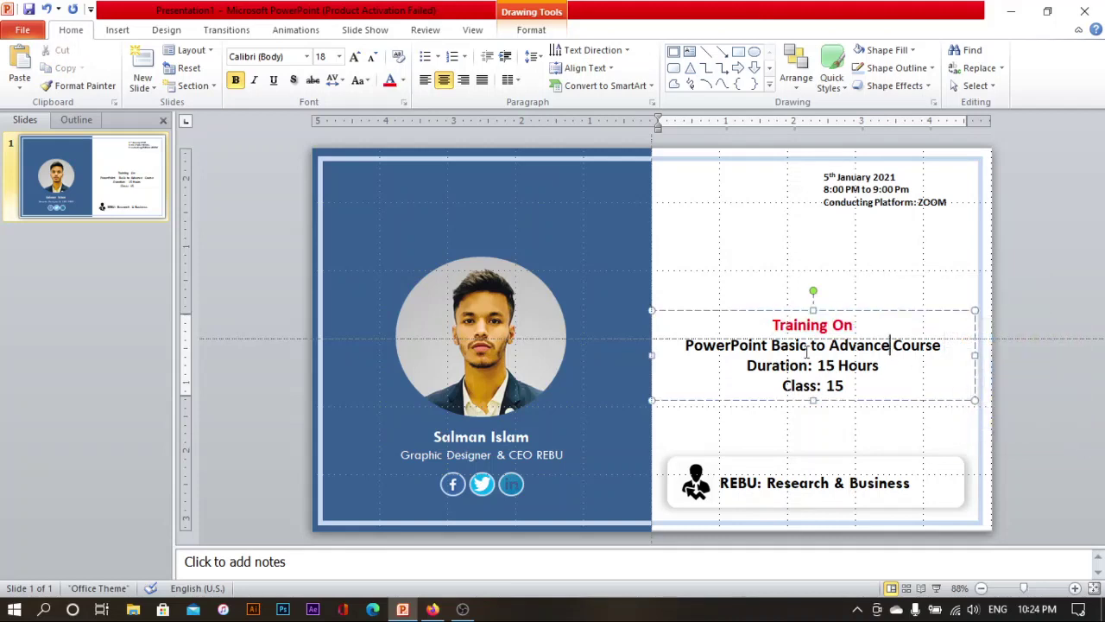
{"action": "left_click_drag", "start_coordinate": [687, 345], "coordinate": [913, 344]}
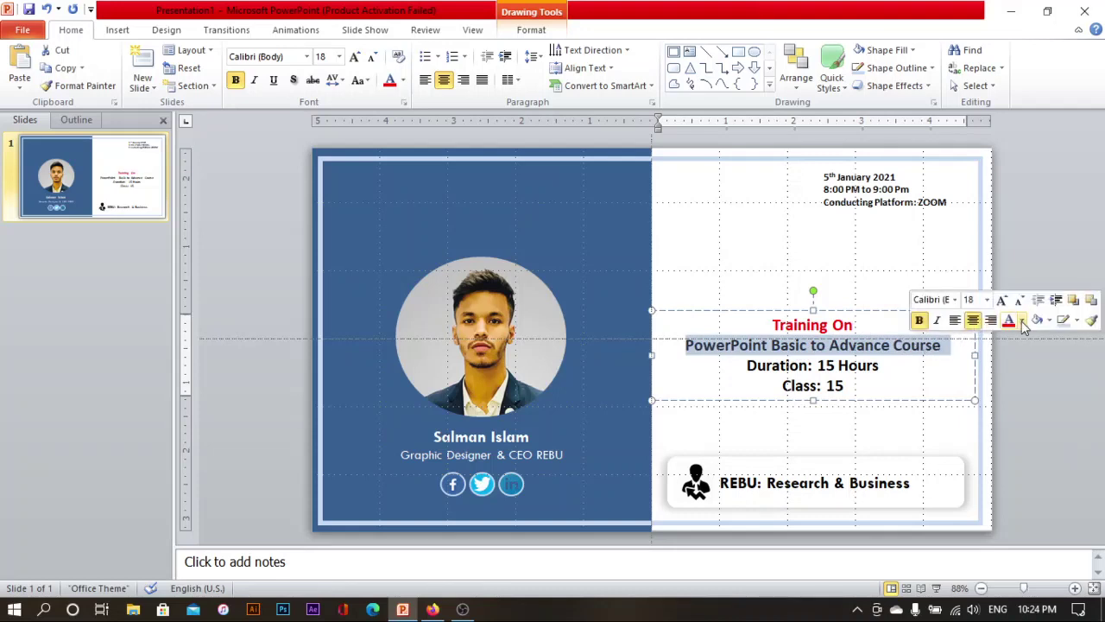
Colour the course name line dark blue and shrink the Duration and Class lines to 14 pt.
{"action": "left_click", "coordinate": [1022, 320]}
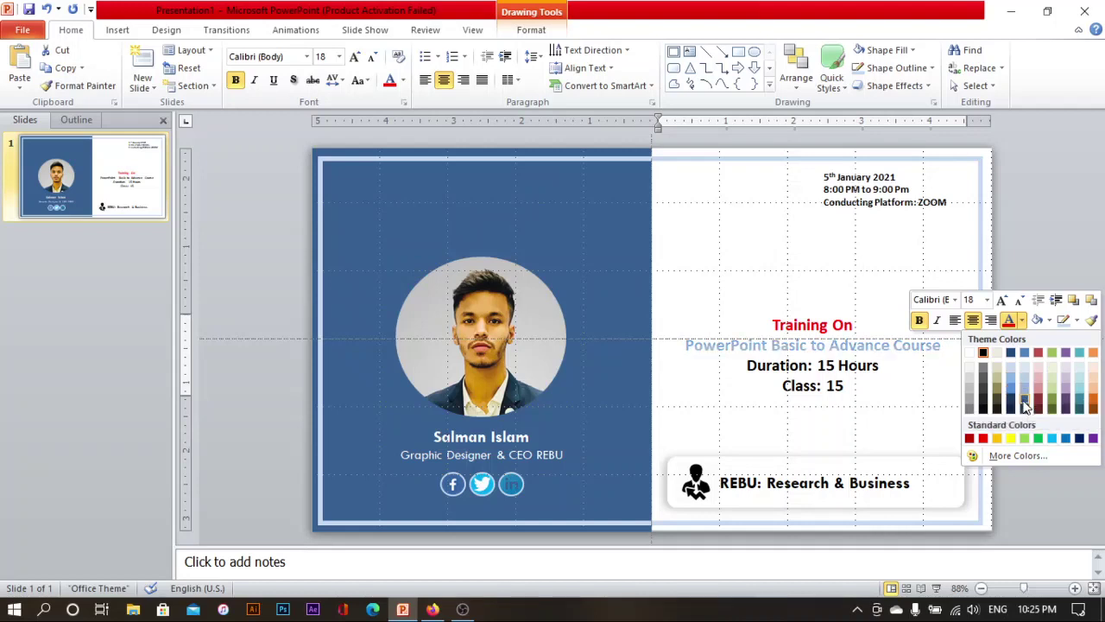
{"action": "left_click", "coordinate": [1025, 407]}
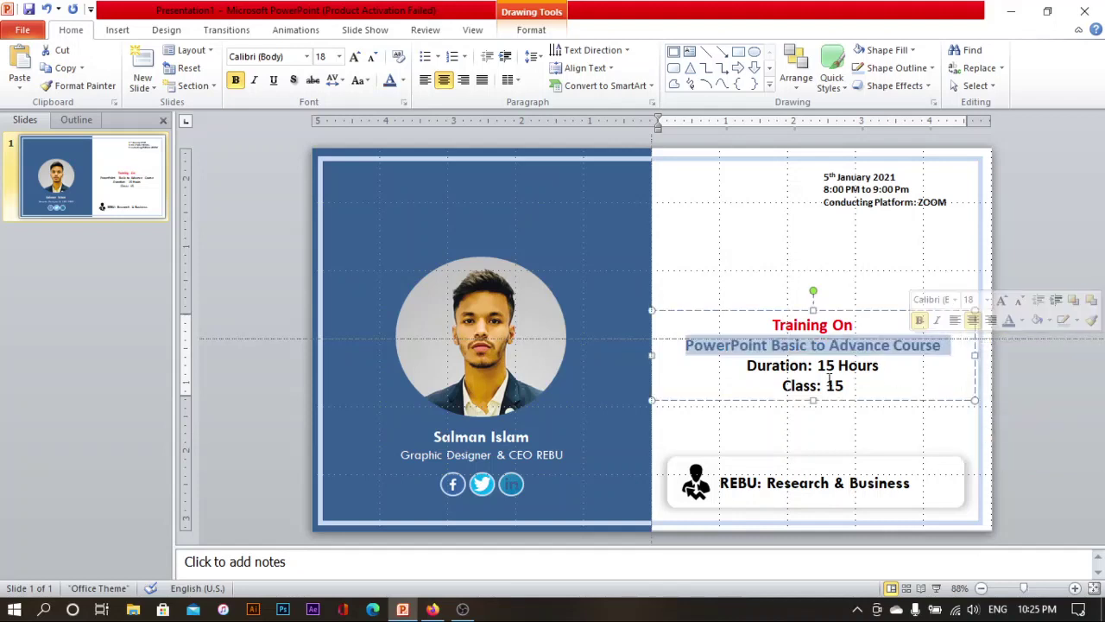
{"action": "left_click_drag", "start_coordinate": [748, 365], "coordinate": [877, 378]}
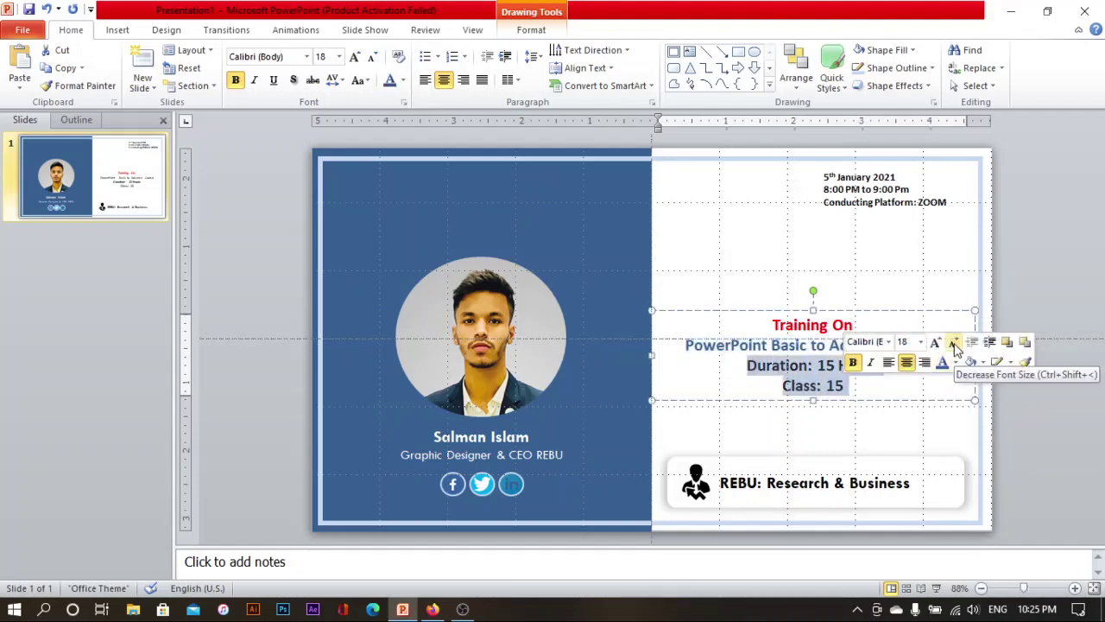
{"action": "left_click", "coordinate": [953, 343]}
{"action": "left_click", "coordinate": [953, 343]}
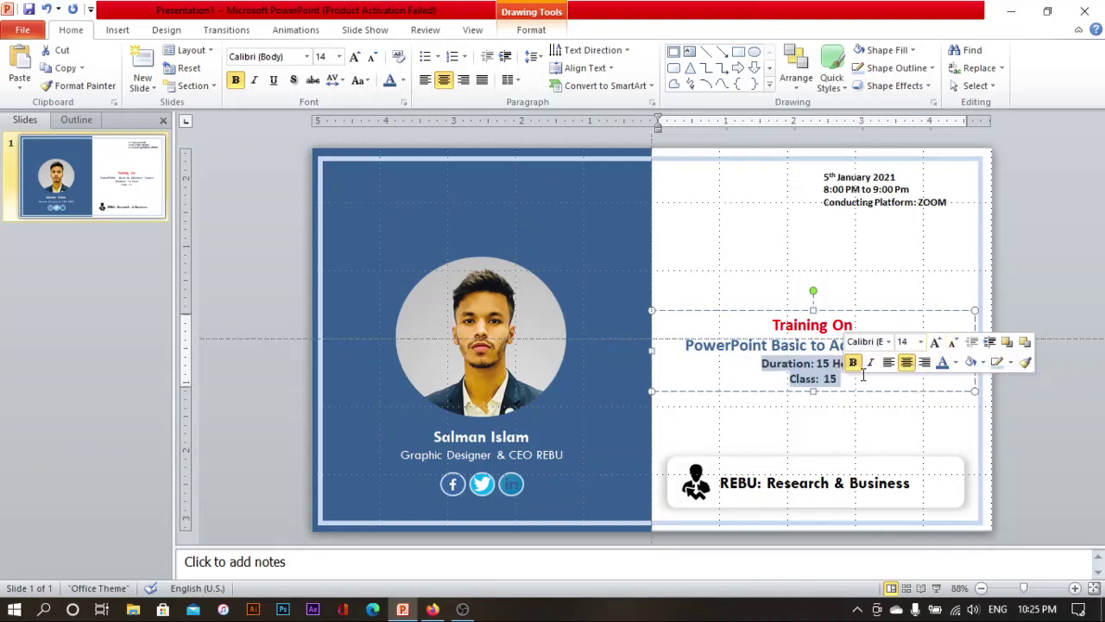
{"action": "left_click", "coordinate": [867, 408]}
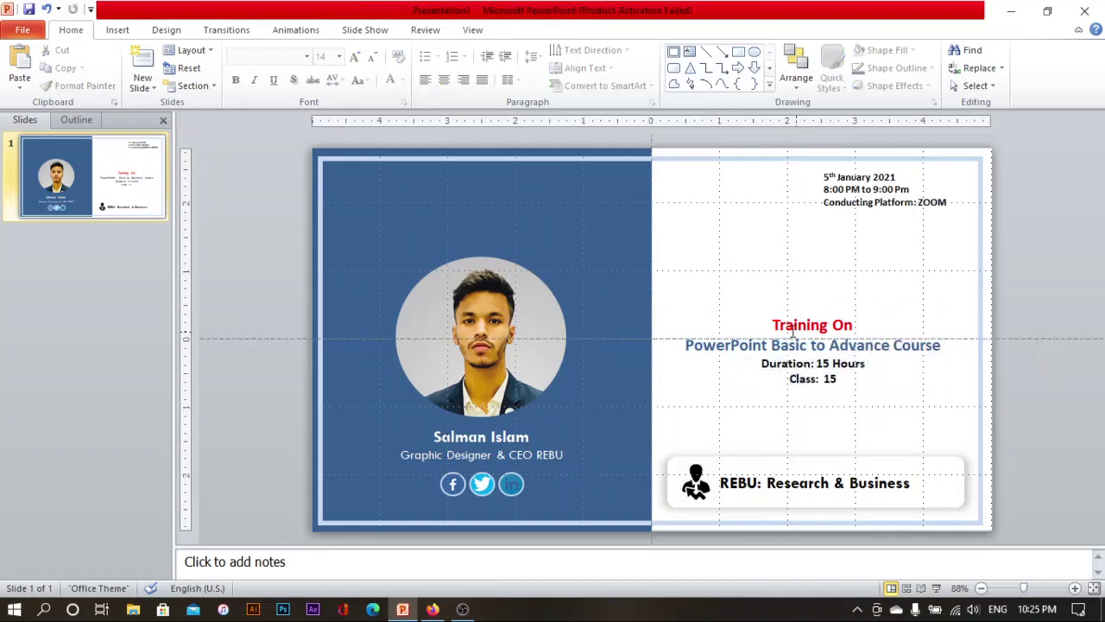
Enlarge the 'Training On' heading to 20 pt.
{"action": "left_click_drag", "start_coordinate": [772, 325], "coordinate": [855, 325]}
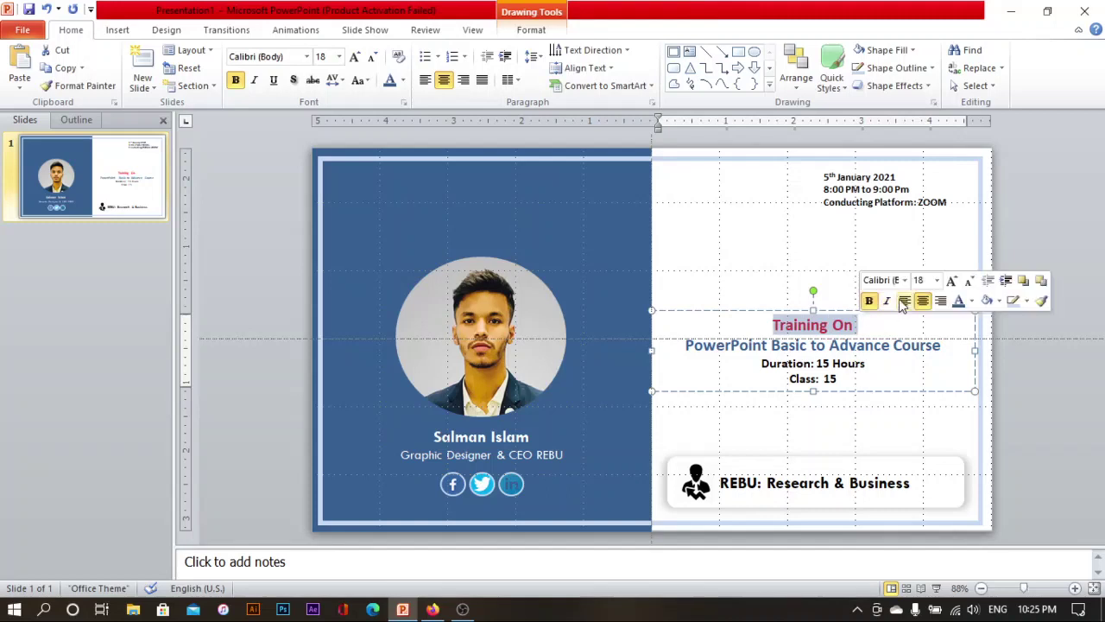
{"action": "left_click", "coordinate": [953, 283]}
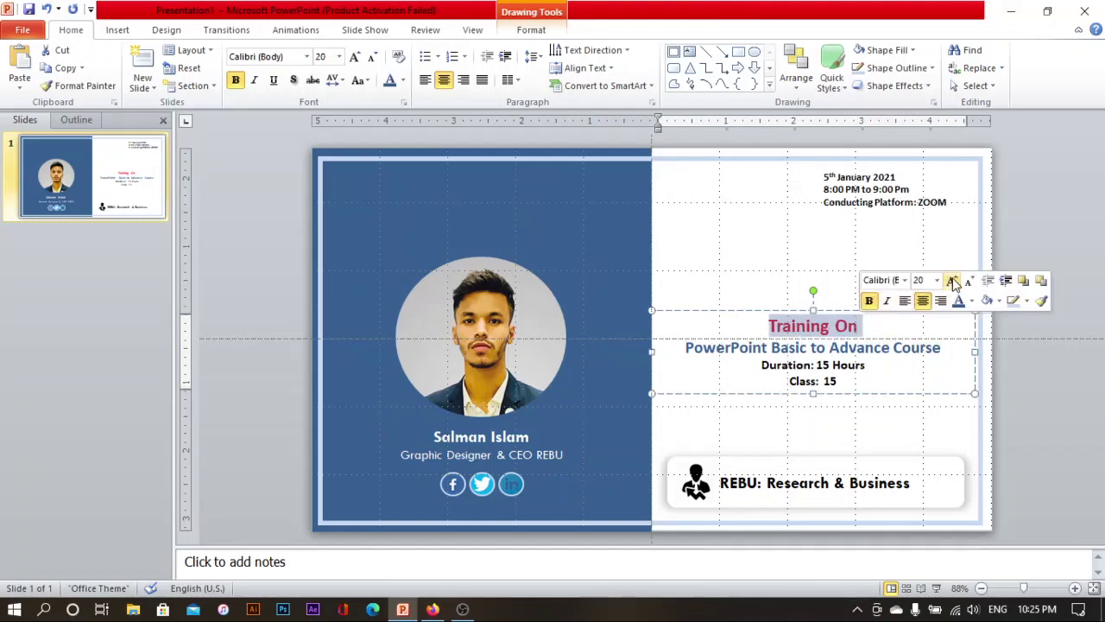
{"action": "left_click", "coordinate": [869, 365]}
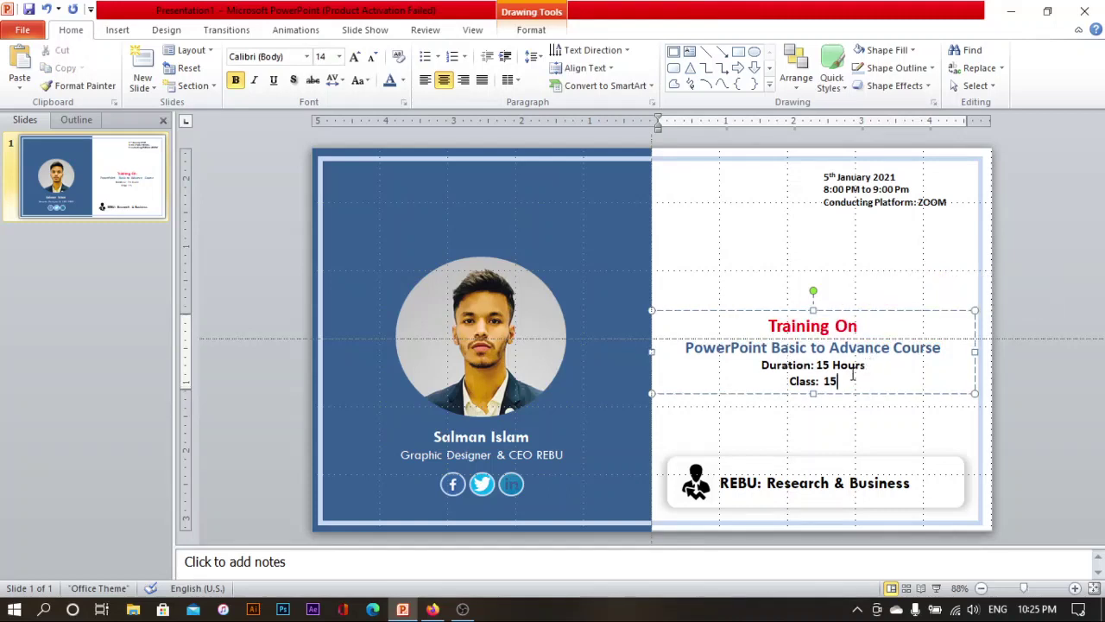
Add a new line 'Registration: Free' below 'Class: 15'.
{"action": "key", "text": "Return"}
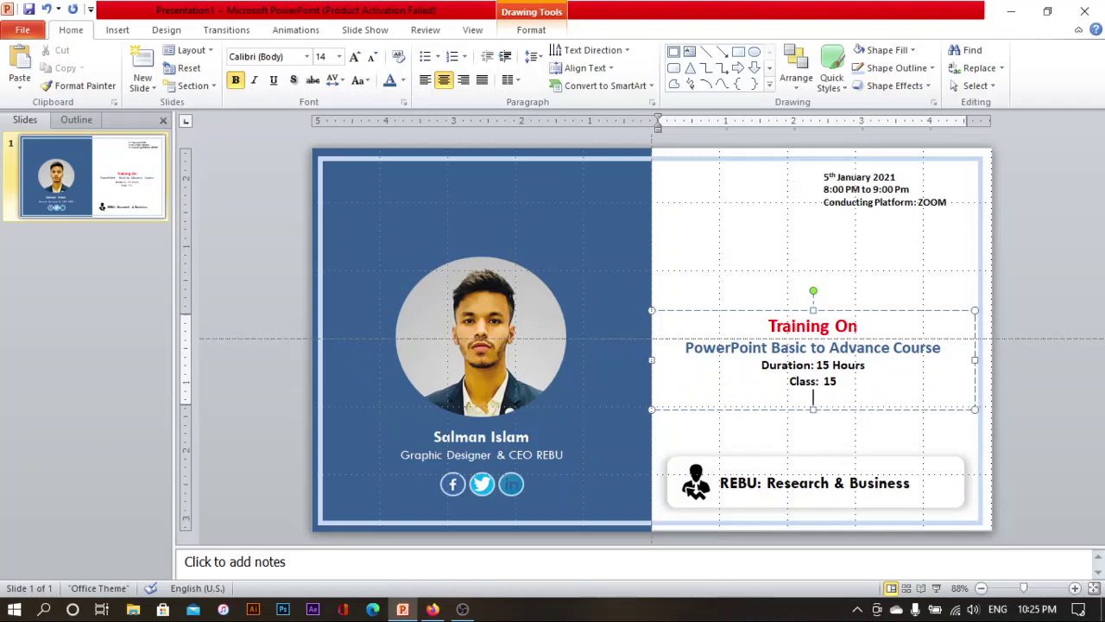
{"action": "type", "text": "FR"}
{"action": "key", "text": "BackSpace"}
{"action": "key", "text": "BackSpace"}
{"action": "type", "text": "Regi"}
{"action": "type", "text": "stratio"}
{"action": "type", "text": "n"}
{"action": "type", "text": "-"}
{"action": "key", "text": "BackSpace"}
{"action": "type", "text": ": "}
{"action": "type", "text": "Fre"}
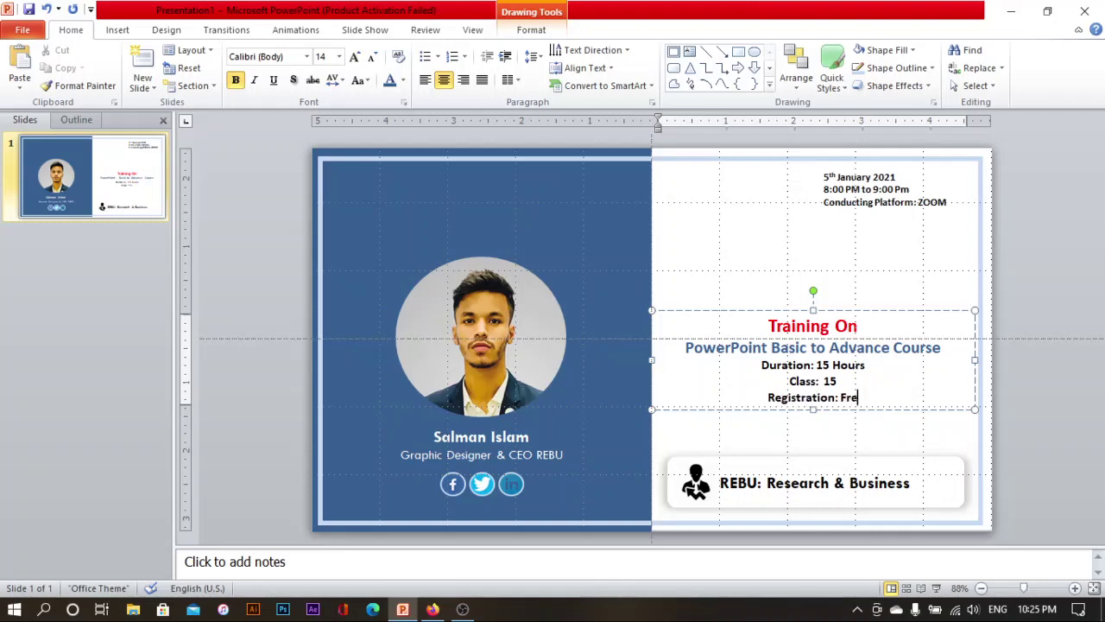
{"action": "type", "text": "e"}
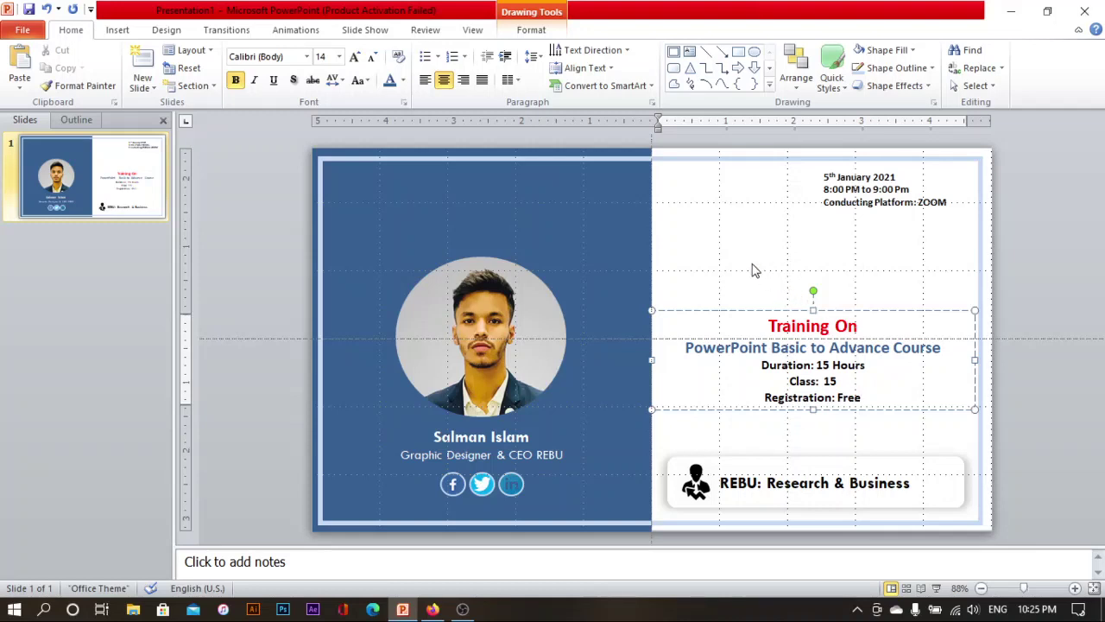
Move the course details text box higher on the slide.
{"action": "left_click", "coordinate": [754, 268]}
{"action": "left_click", "coordinate": [752, 346]}
{"action": "left_click_drag", "start_coordinate": [736, 313], "coordinate": [736, 288]}
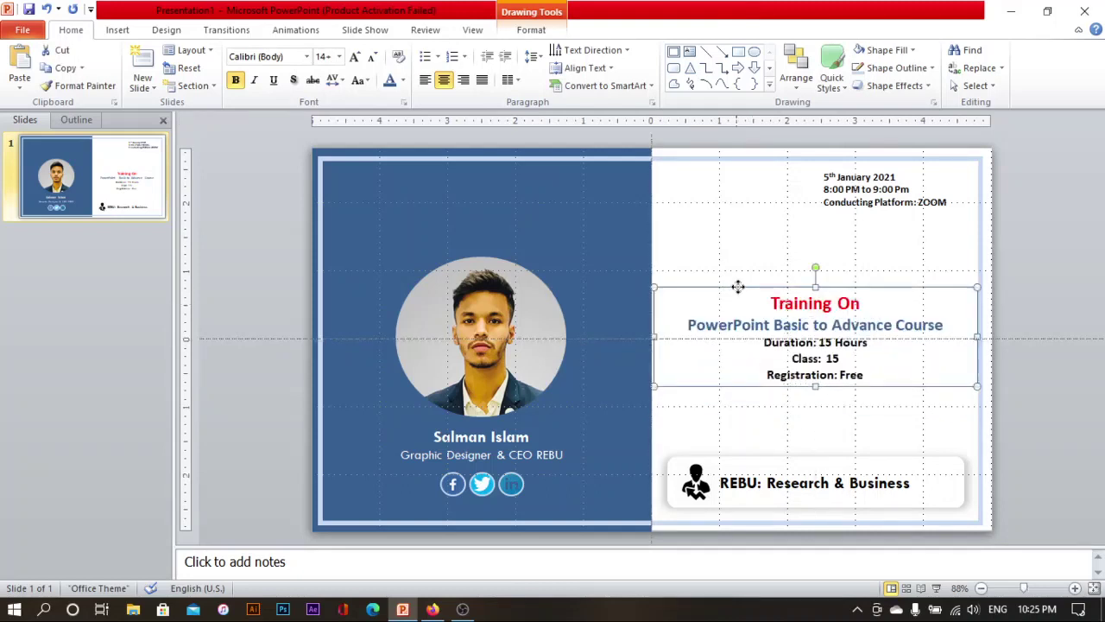
{"action": "left_click", "coordinate": [773, 436]}
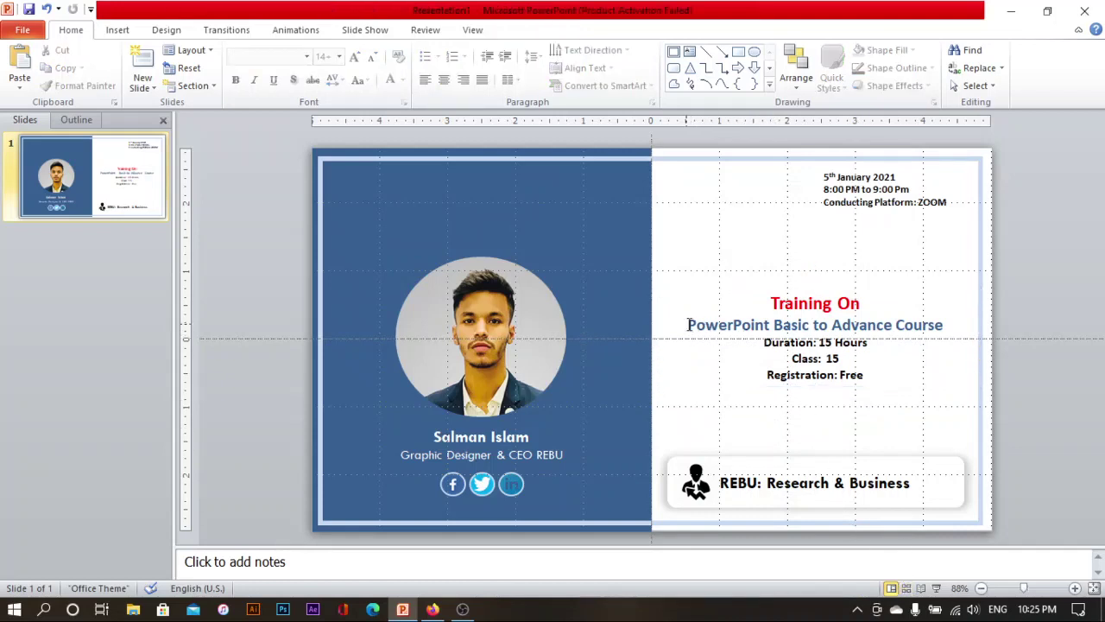
Enlarge the course title and 'Training On' heading, then preview the slide full-screen.
{"action": "left_click_drag", "start_coordinate": [688, 325], "coordinate": [1001, 329]}
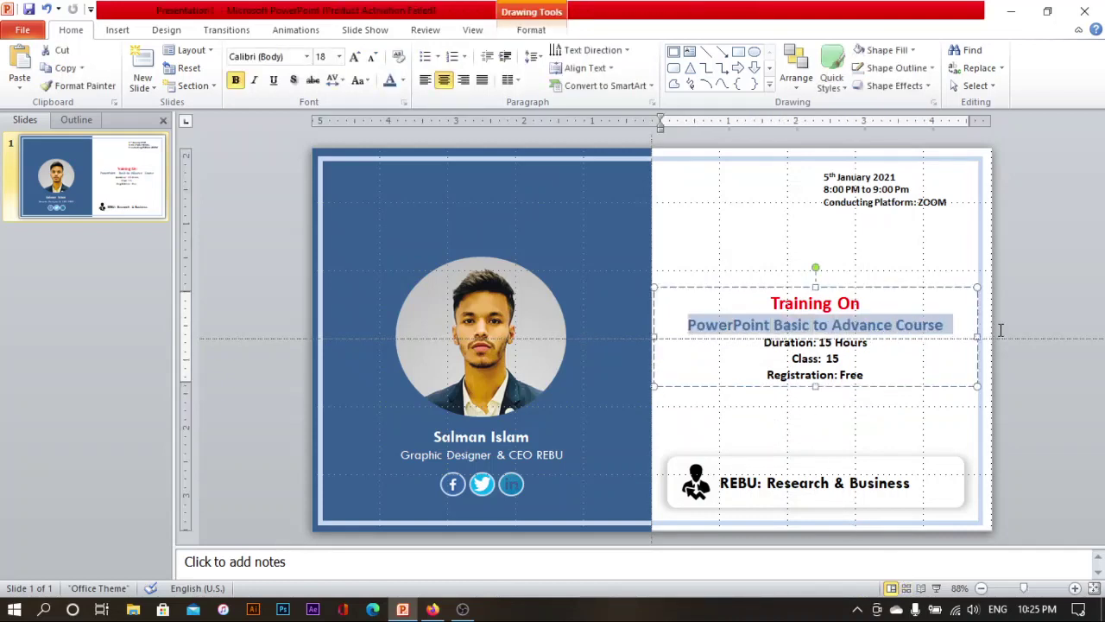
{"action": "left_click", "coordinate": [1000, 284]}
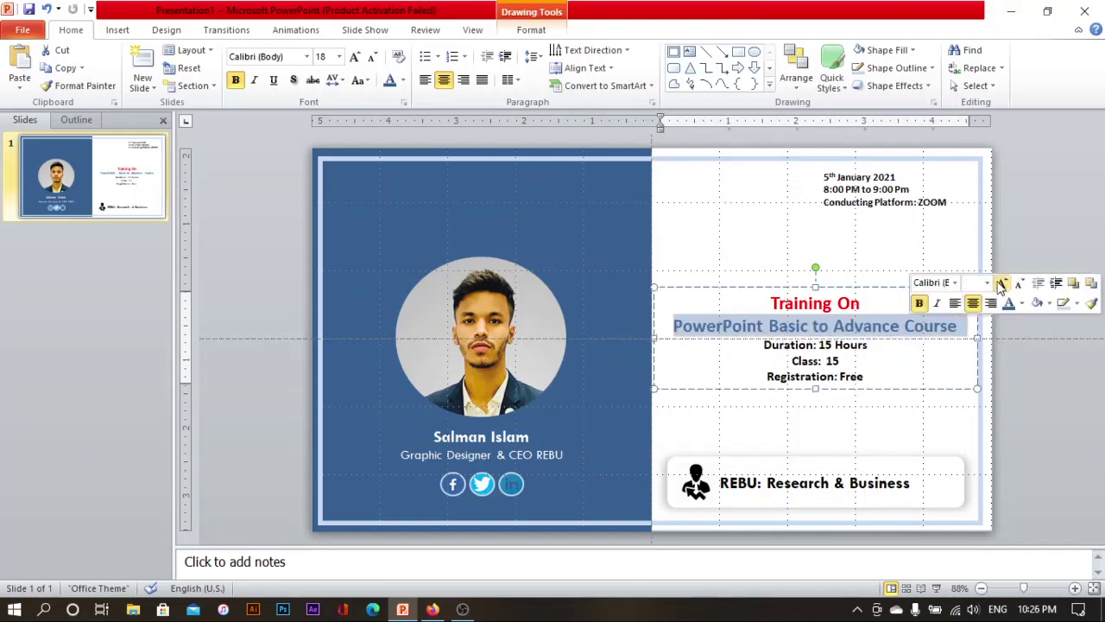
{"action": "left_click_drag", "start_coordinate": [773, 303], "coordinate": [867, 305]}
{"action": "left_click", "coordinate": [976, 259]}
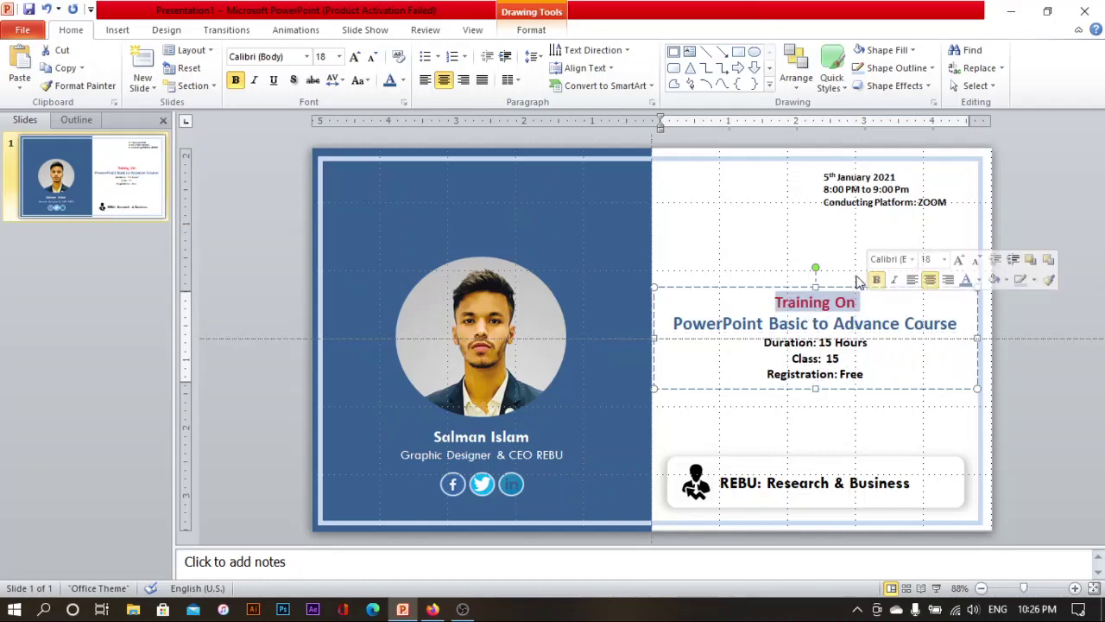
{"action": "left_click", "coordinate": [958, 259]}
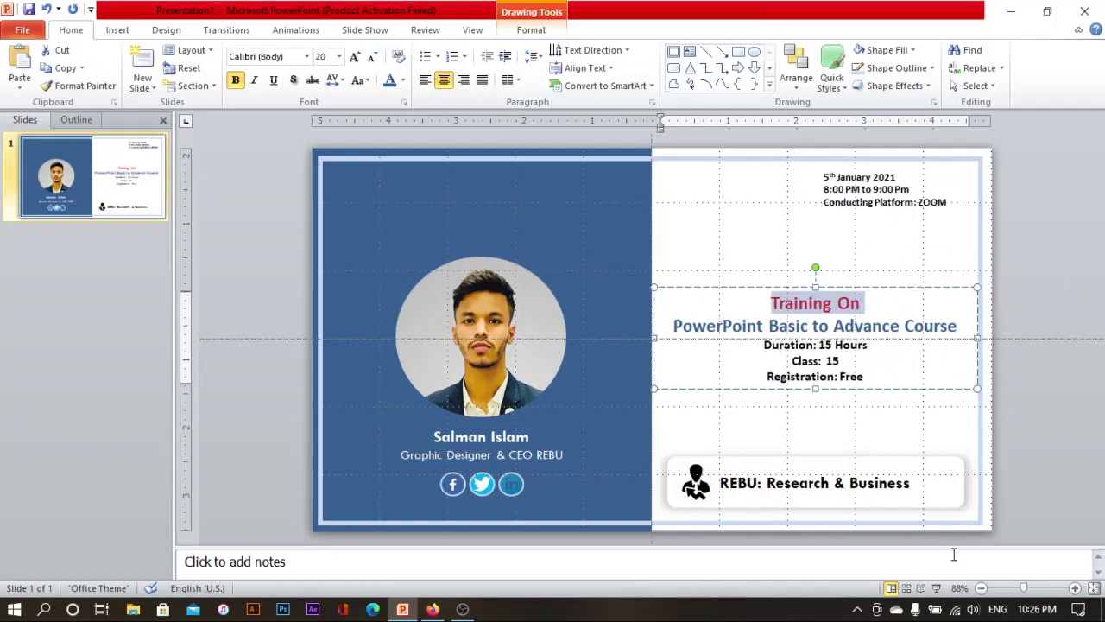
{"action": "left_click", "coordinate": [936, 588]}
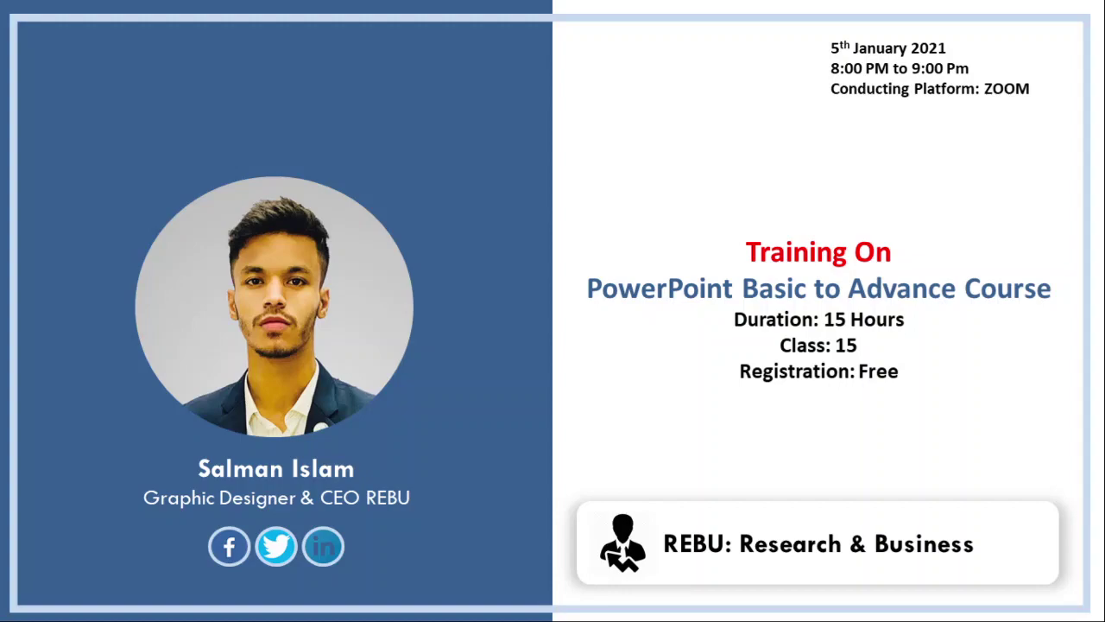
Exit the slide show and deselect the course details box.
{"action": "key", "text": "Escape"}
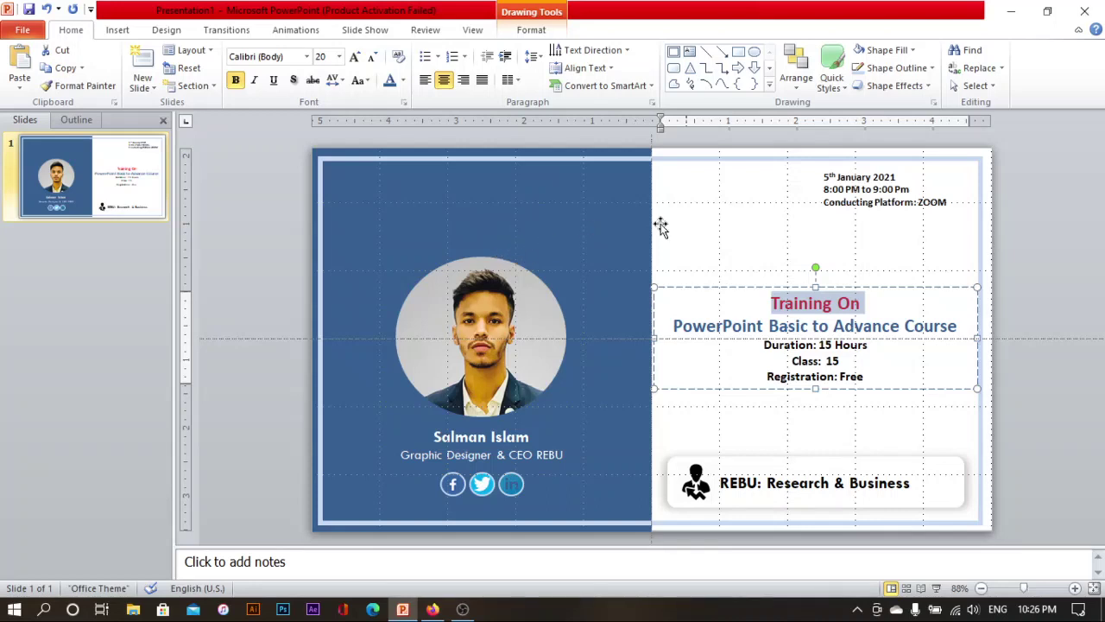
{"action": "left_click", "coordinate": [768, 411]}
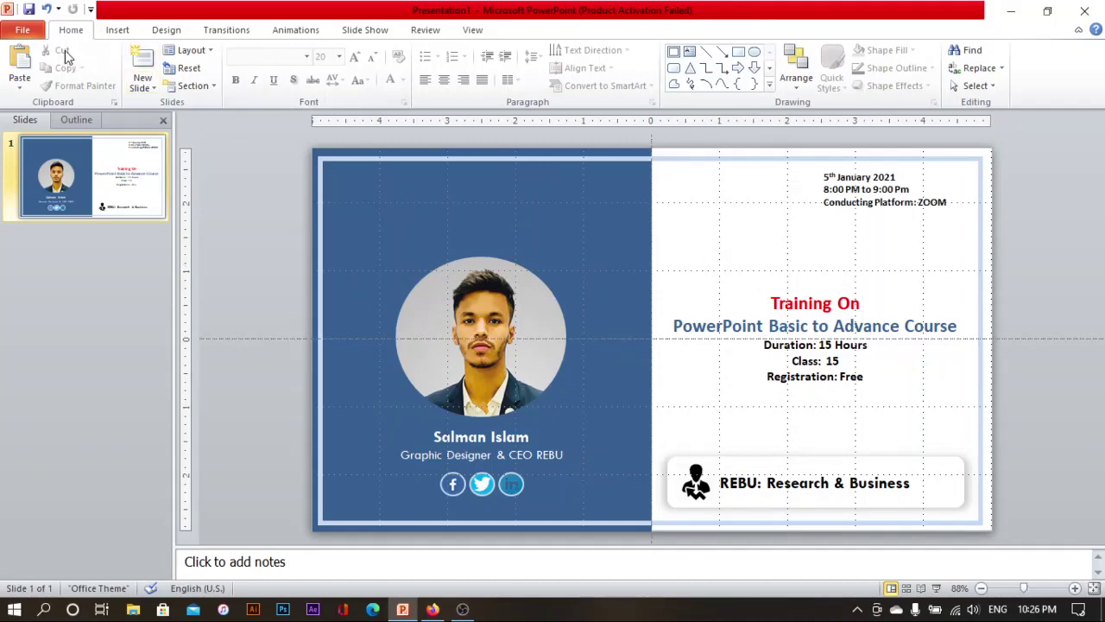
In Save As, enter the file name 'powerpoint basic to advance'.
{"action": "left_click", "coordinate": [30, 33]}
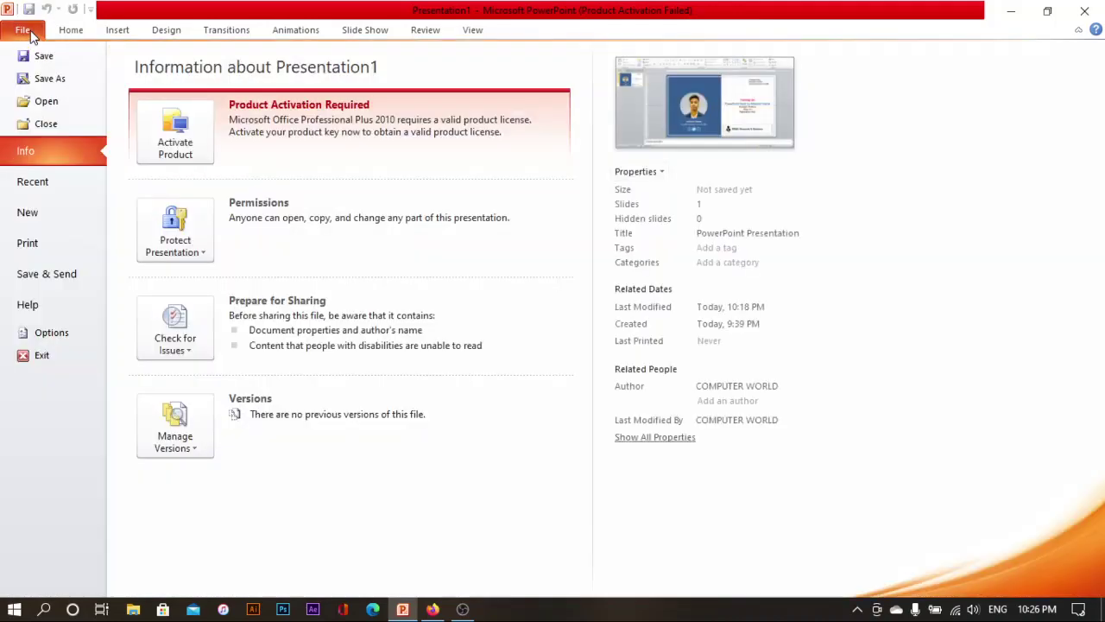
{"action": "left_click", "coordinate": [54, 79]}
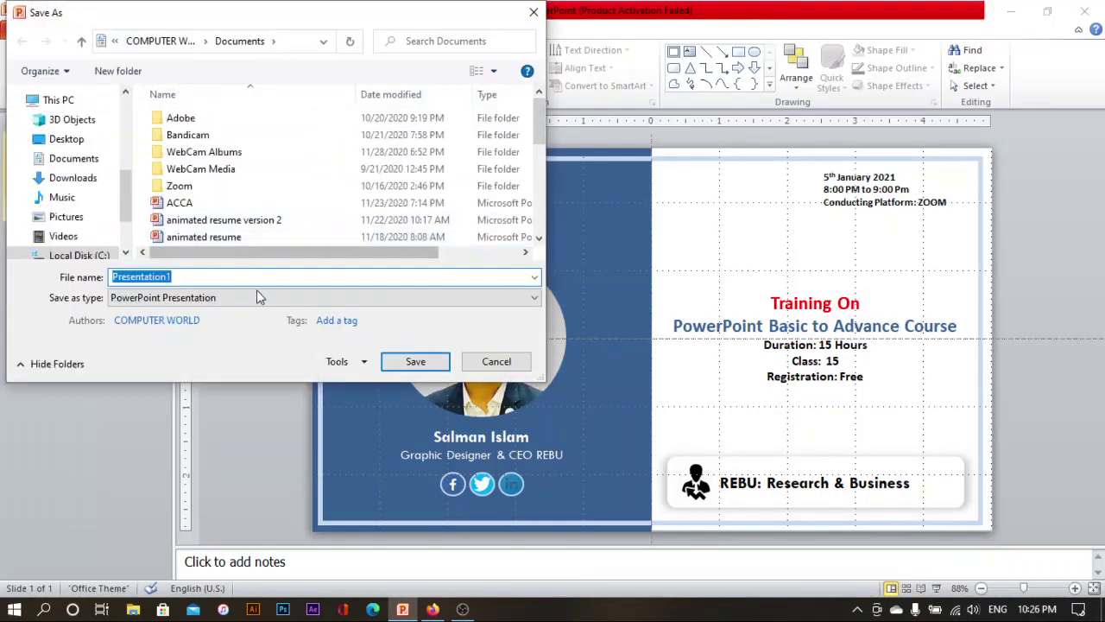
{"action": "left_click", "coordinate": [211, 297]}
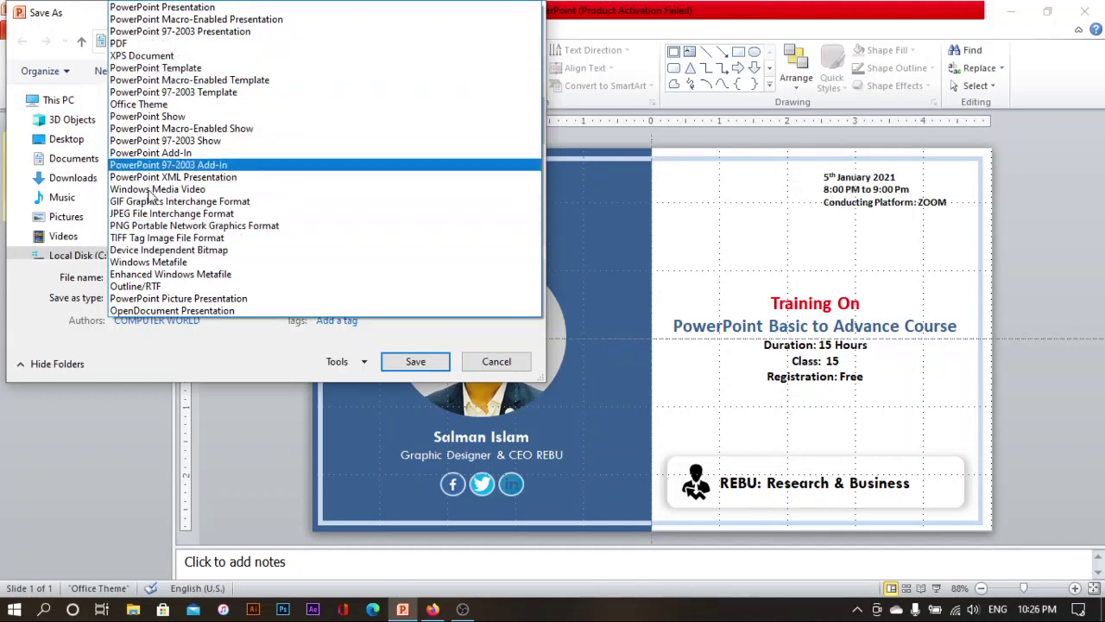
{"action": "left_click", "coordinate": [150, 241]}
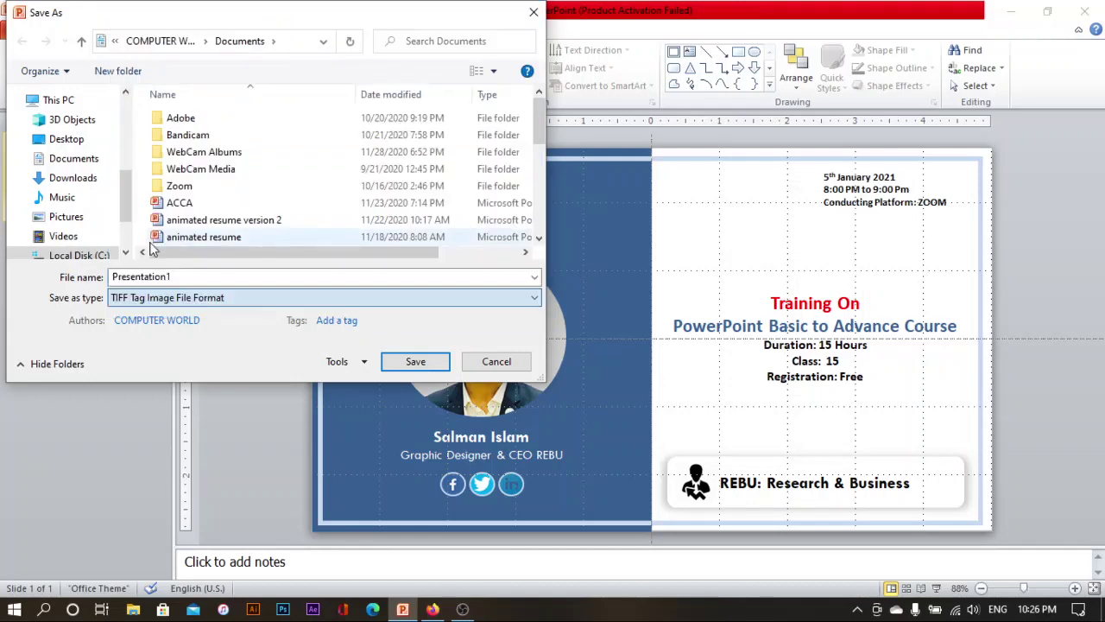
{"action": "double_click", "coordinate": [172, 277]}
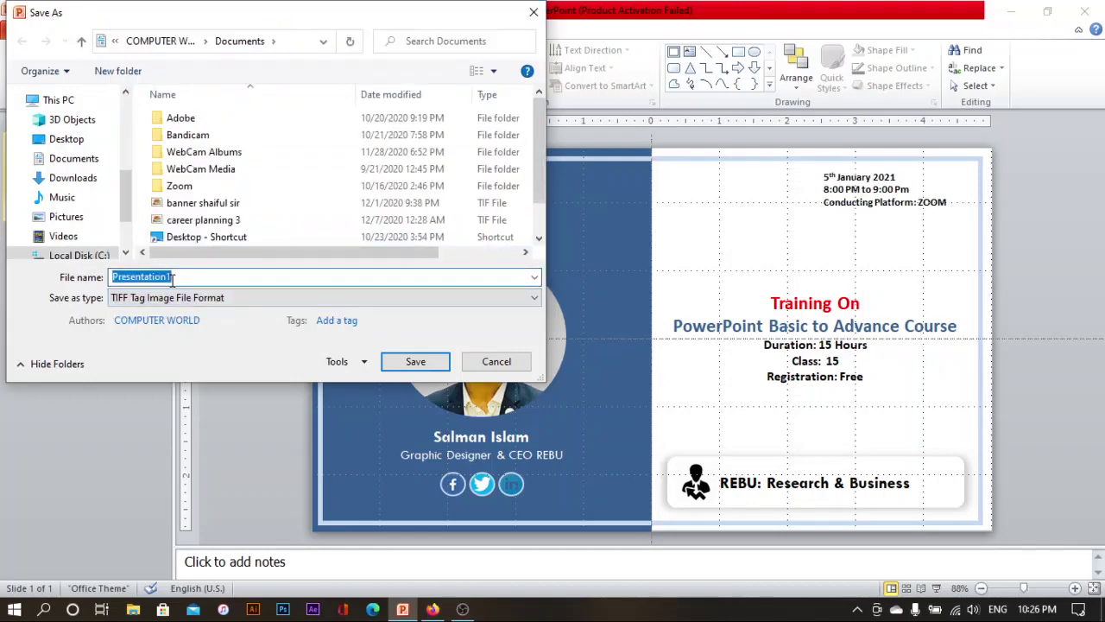
{"action": "type", "text": "tw"}
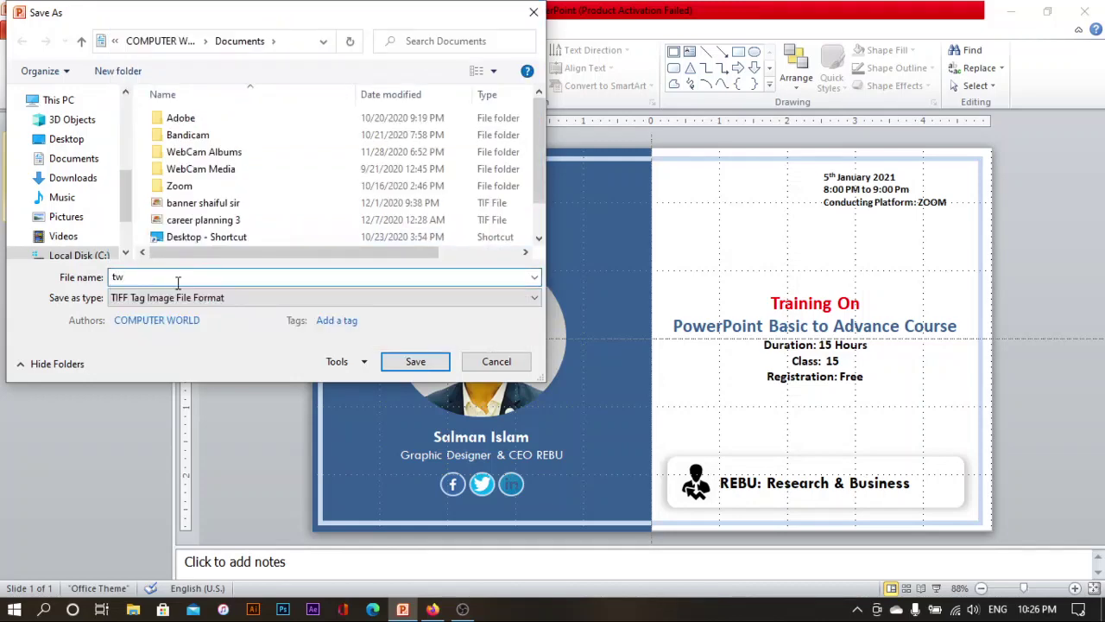
{"action": "key", "text": "BackSpace"}
{"action": "key", "text": "BackSpace"}
{"action": "type", "text": "c"}
{"action": "key", "text": "BackSpace"}
{"action": "type", "text": "powerpoin"}
{"action": "type", "text": "t basic to ada"}
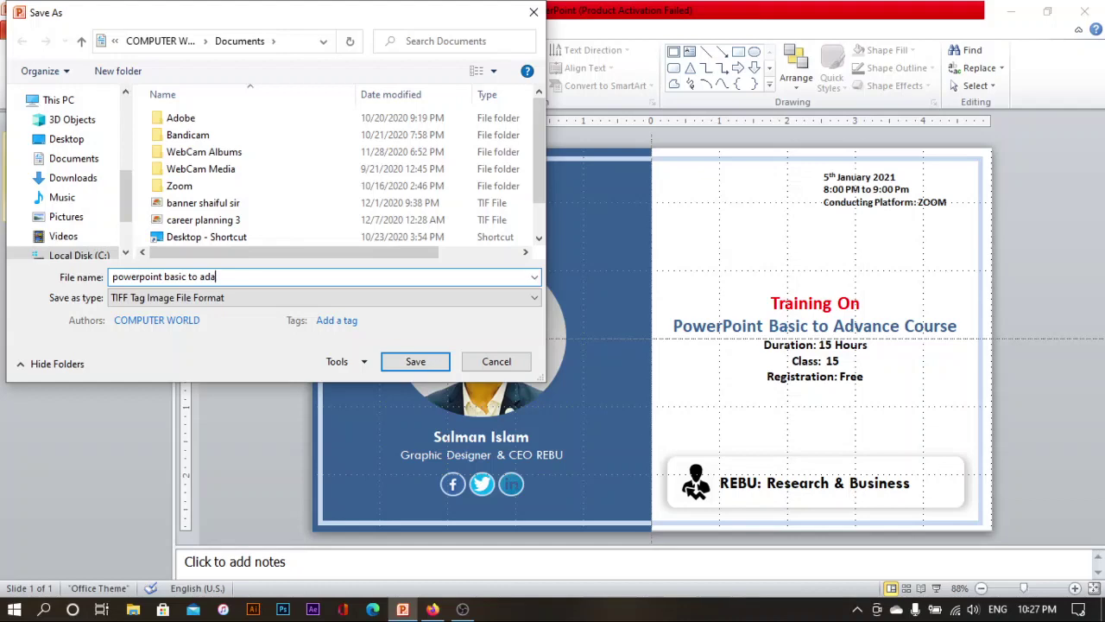
{"action": "key", "text": "BackSpace"}
{"action": "type", "text": "vance"}
Save it as a PowerPoint Presentation.
{"action": "left_click", "coordinate": [160, 299]}
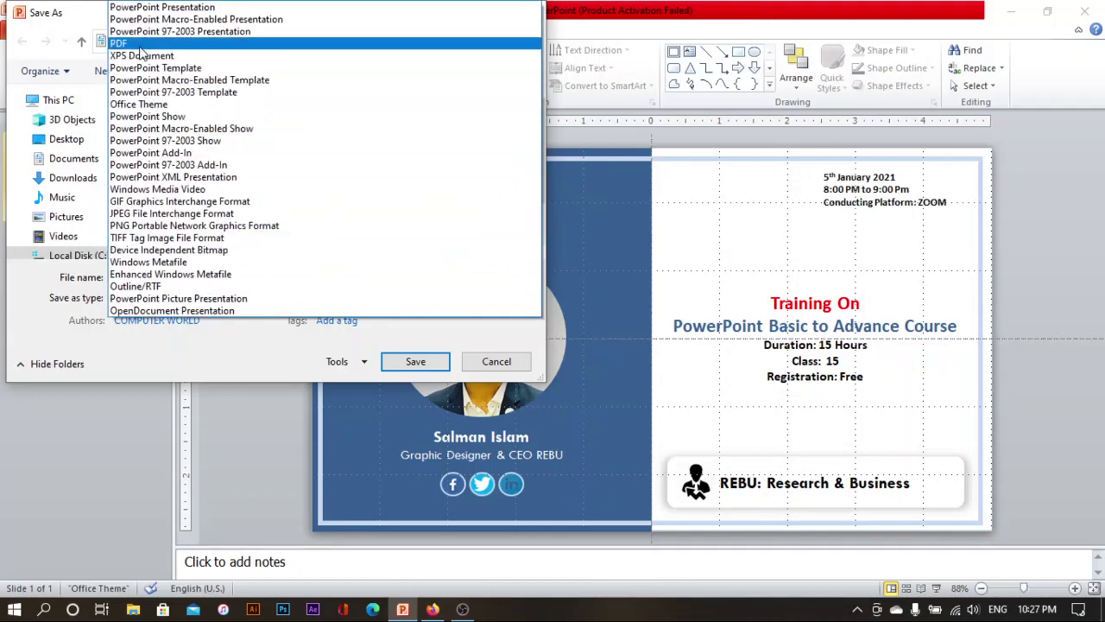
{"action": "left_click", "coordinate": [172, 9]}
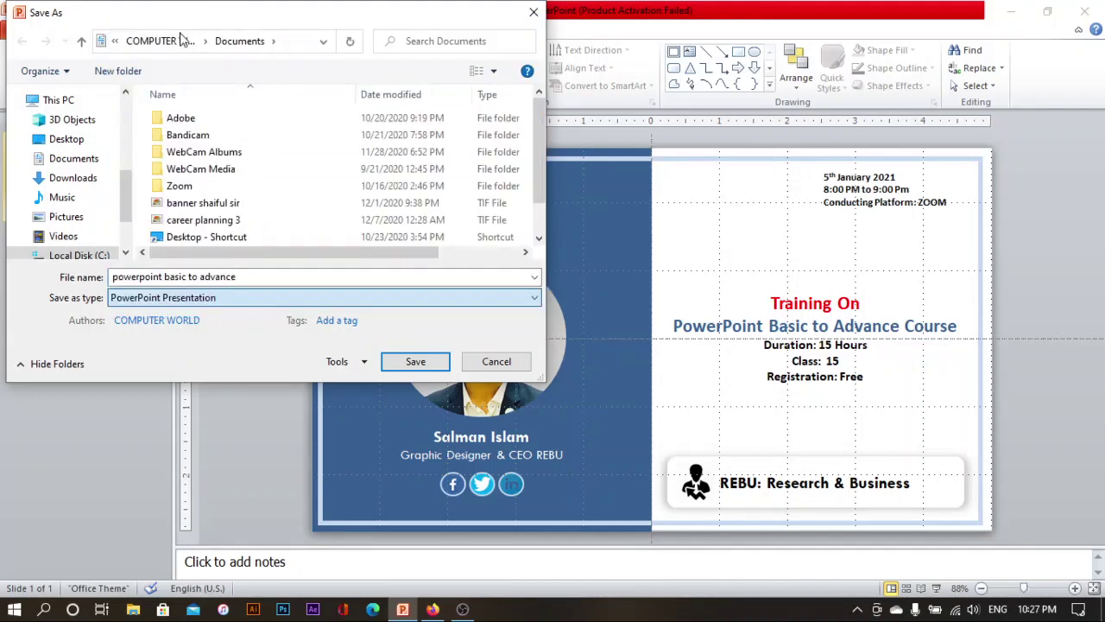
{"action": "left_click", "coordinate": [394, 363]}
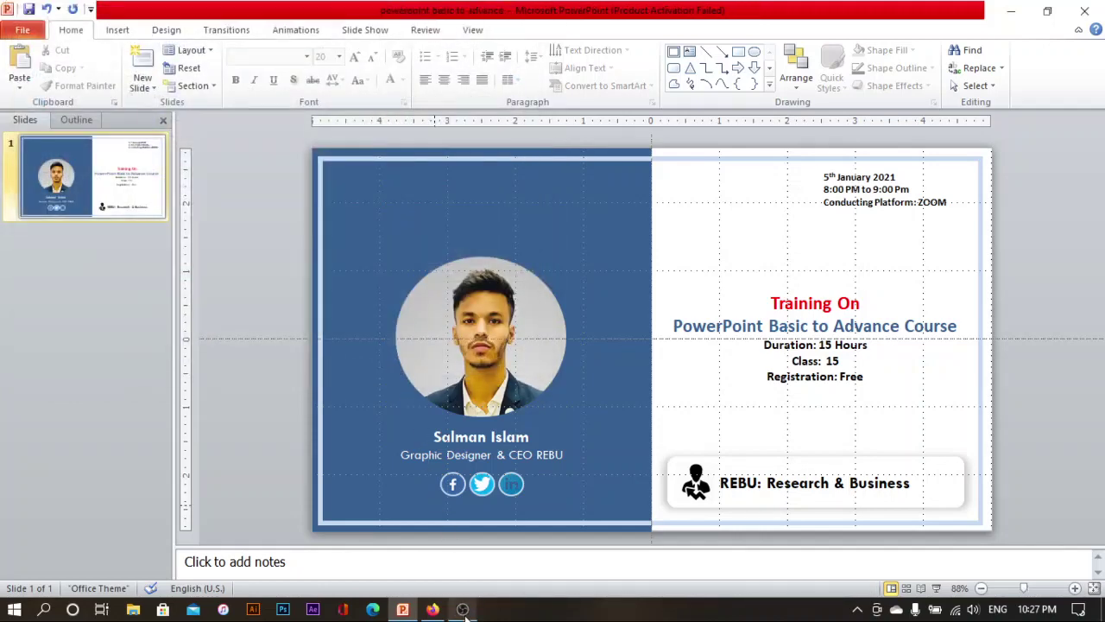
Play the saved event banner full-screen as a slide show.
{"action": "left_click", "coordinate": [936, 589]}
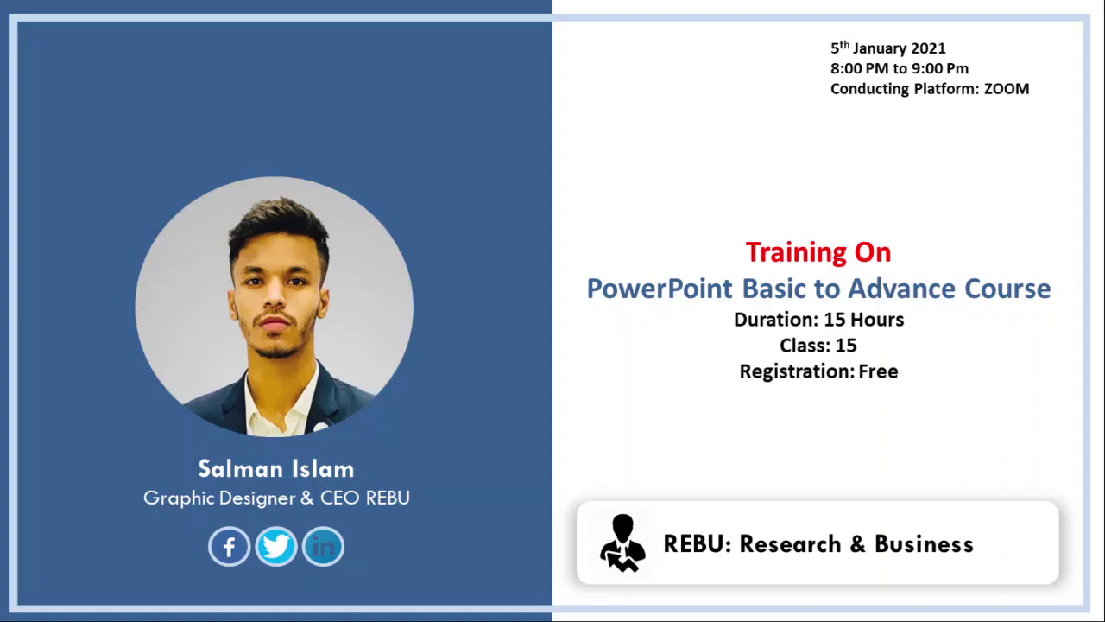